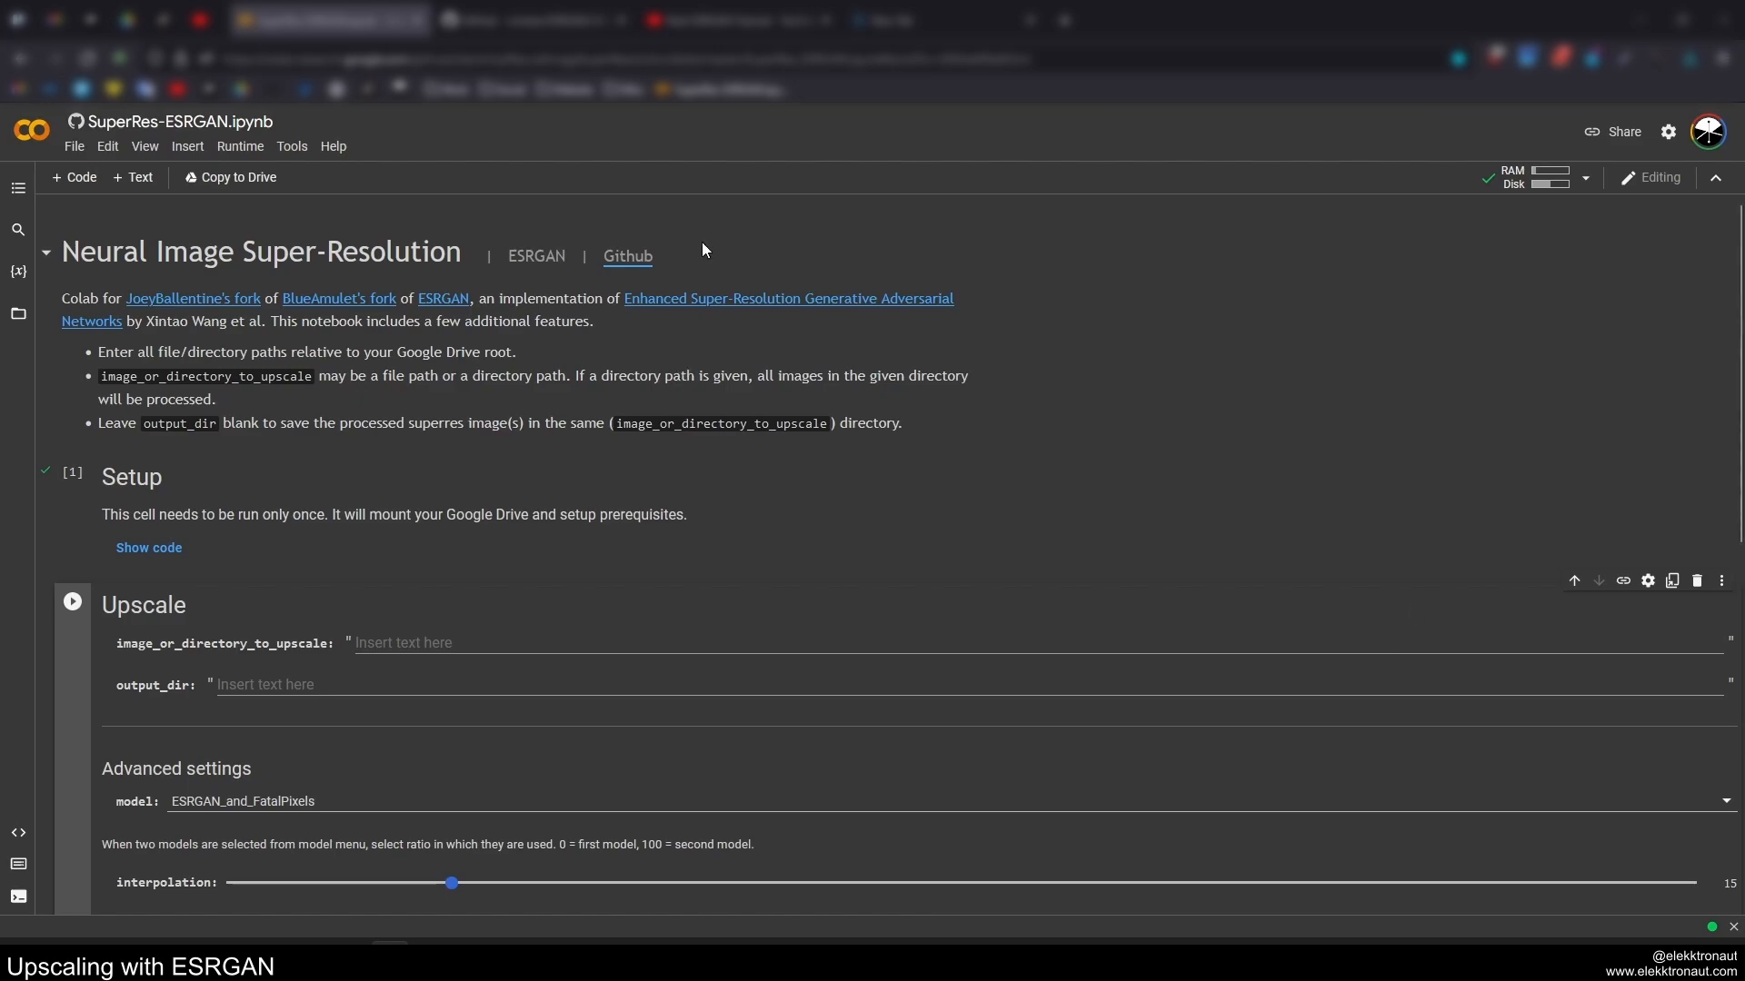
- Look over the Real-ESRGAN tutorial video and the ESRGAN GitHub README with its example images, comparison tables and test instructions
click(727, 20)
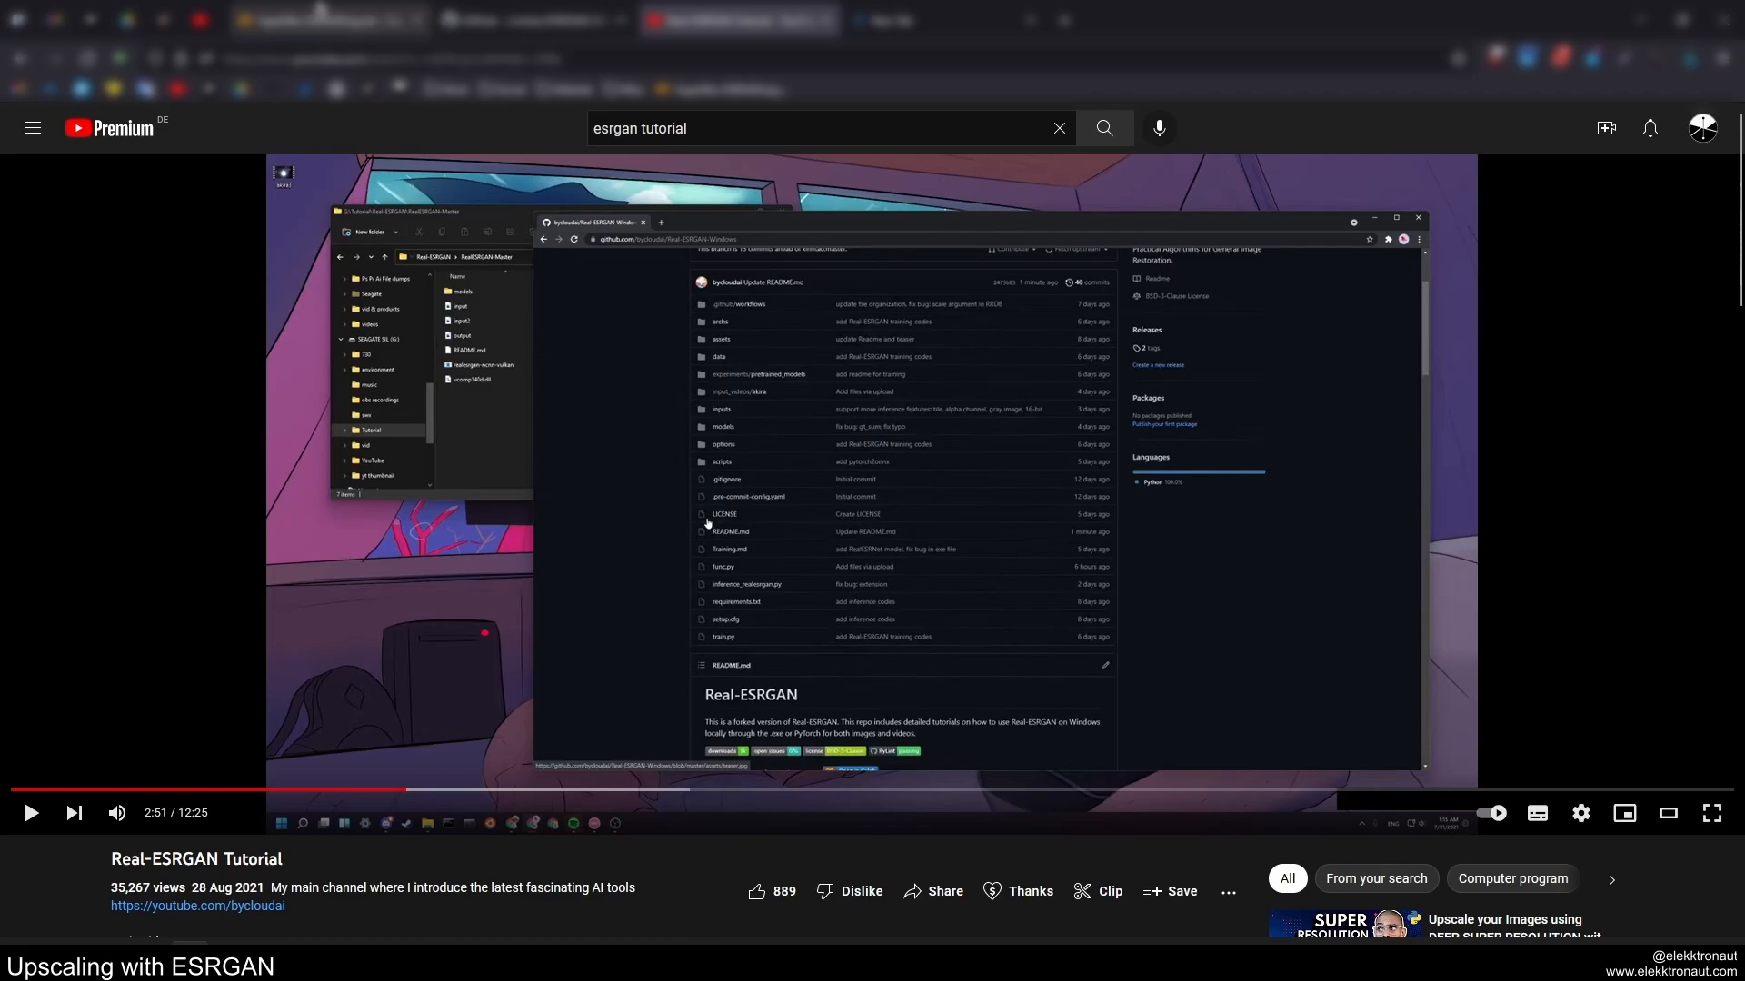
click(323, 20)
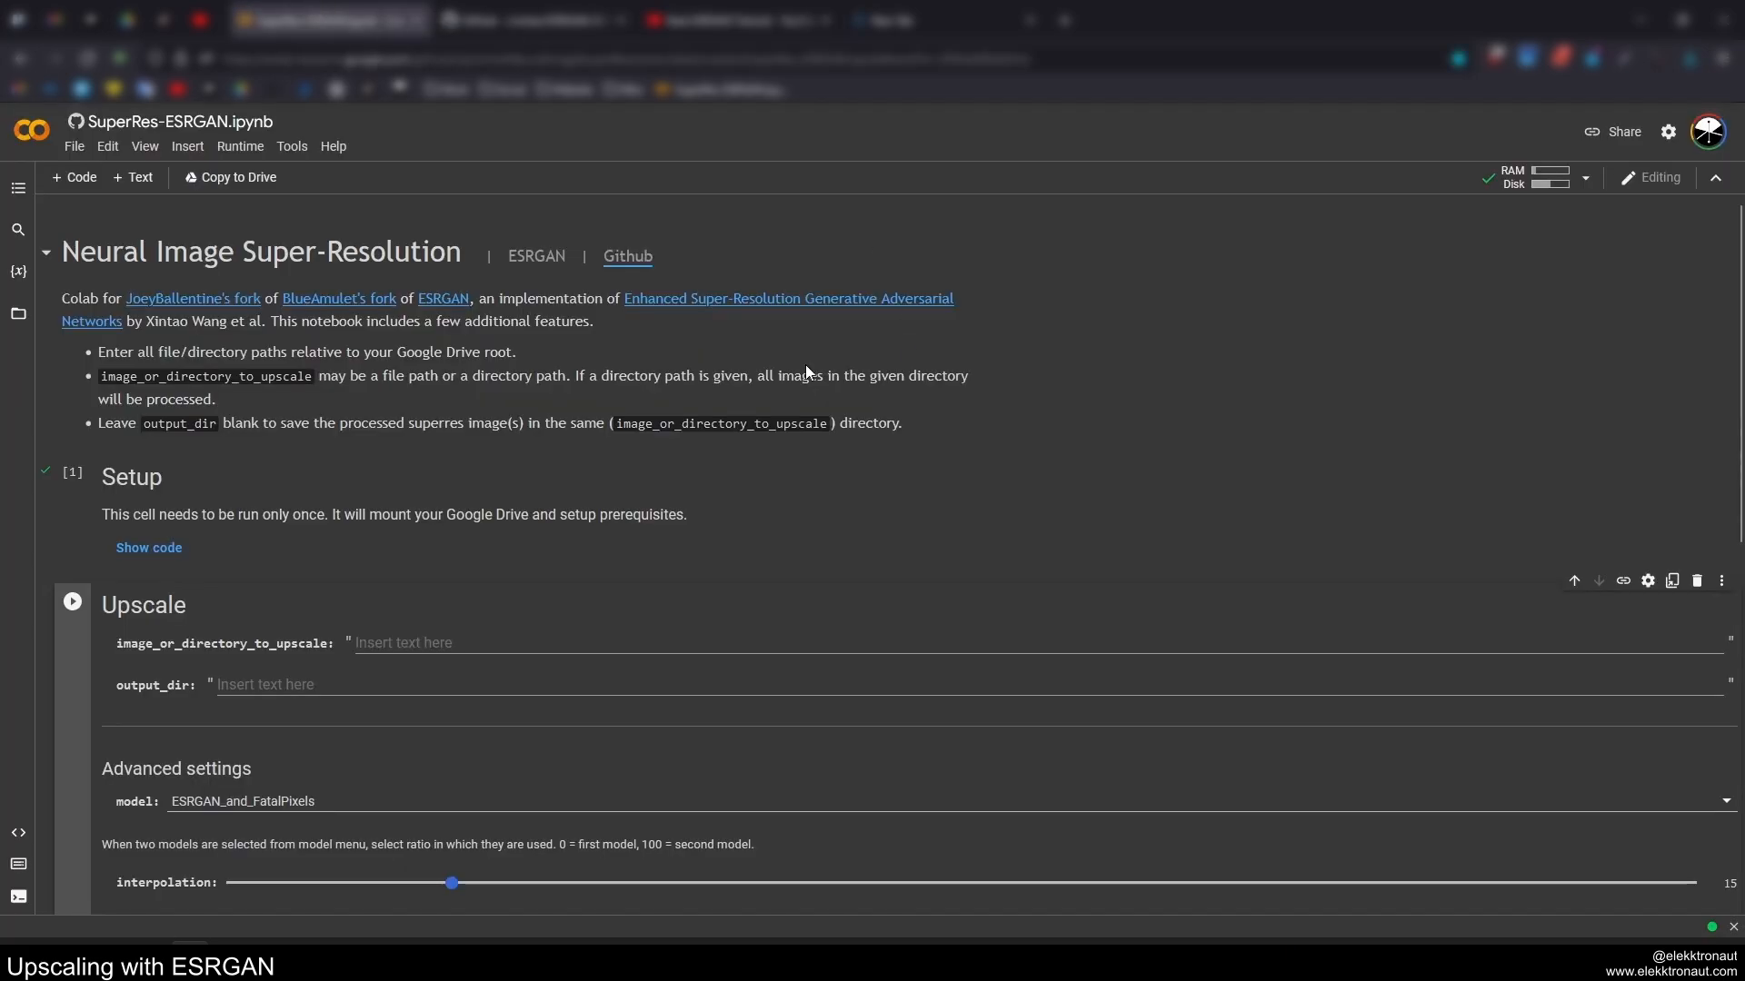
click(532, 20)
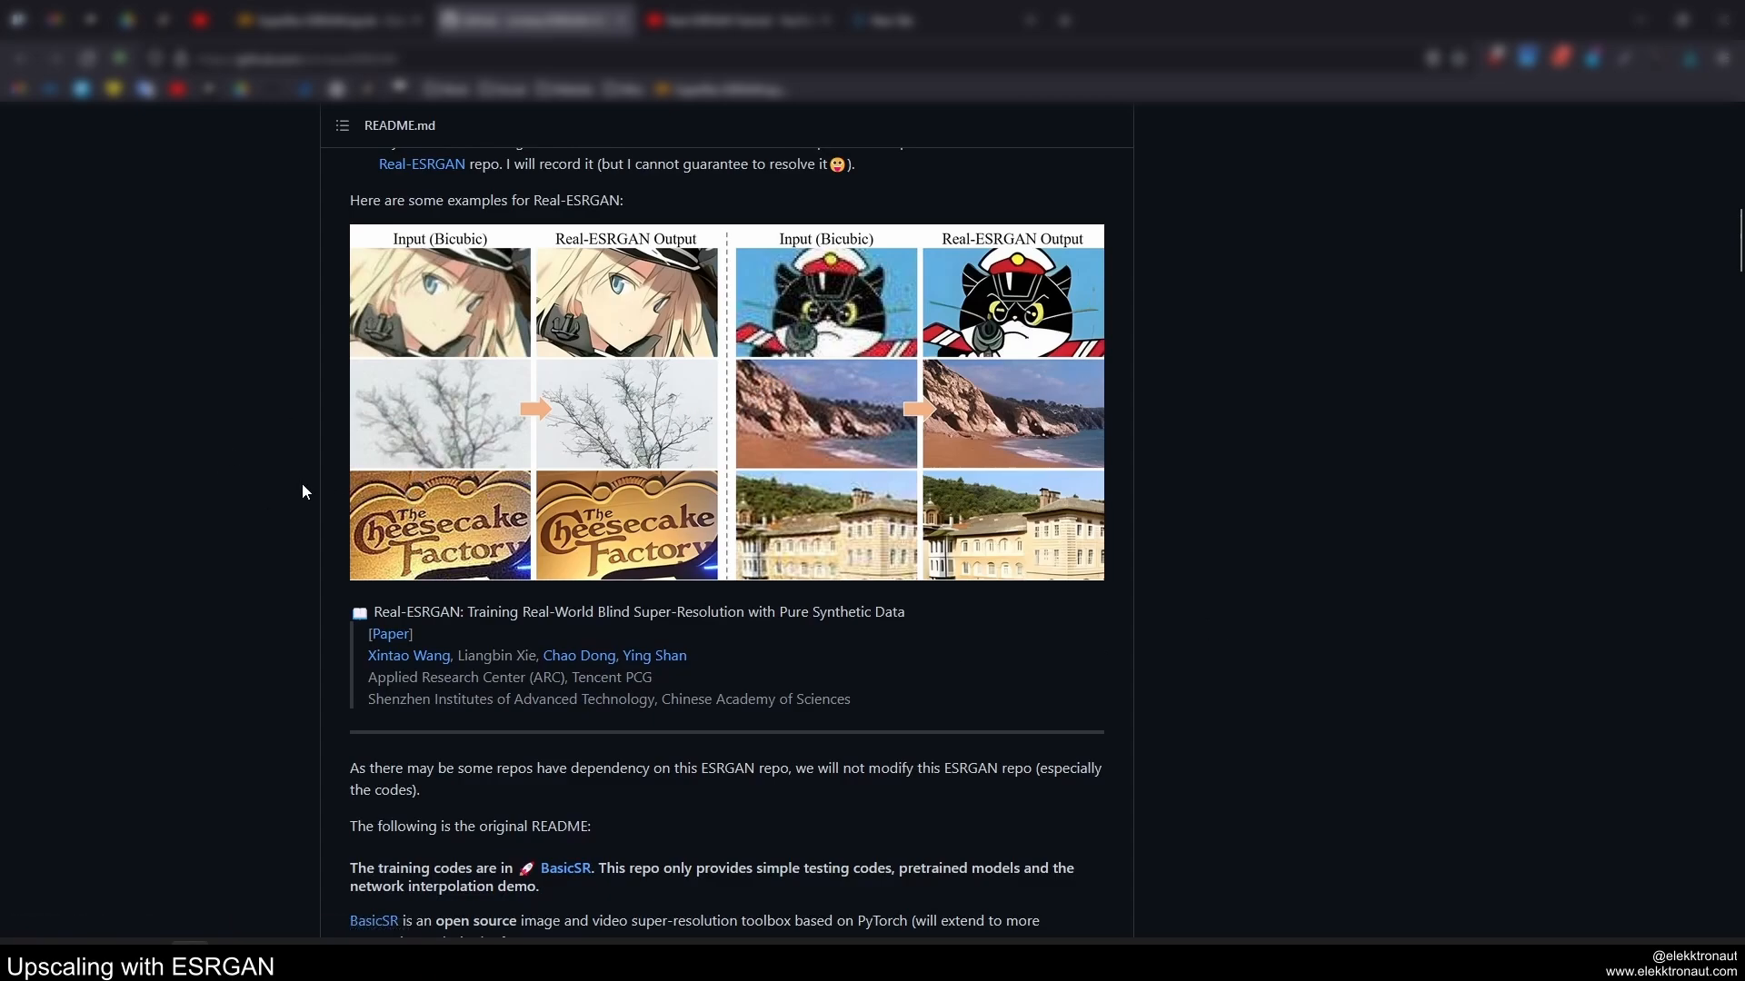
right_click(333, 465)
click(221, 390)
scroll(150, 372, up, 4)
scroll(249, 338, up, 2)
scroll(249, 400, down, 12)
scroll(220, 407, down, 17)
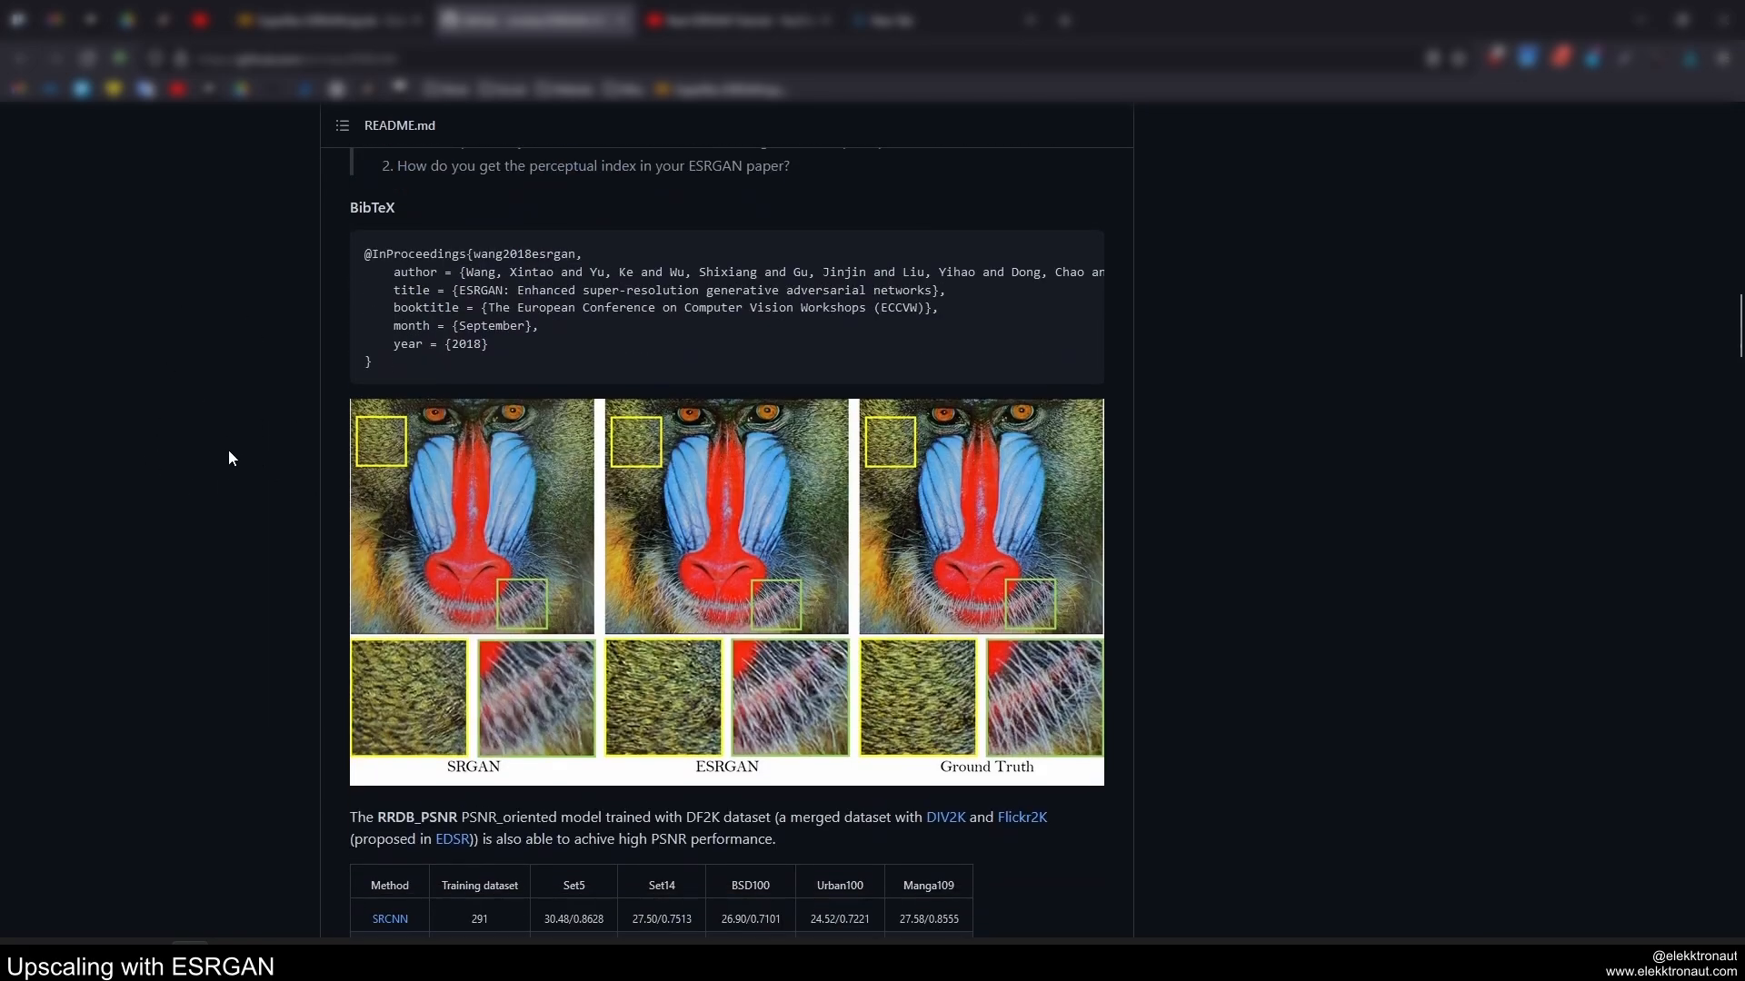
scroll(238, 441, down, 5)
scroll(244, 441, up, 12)
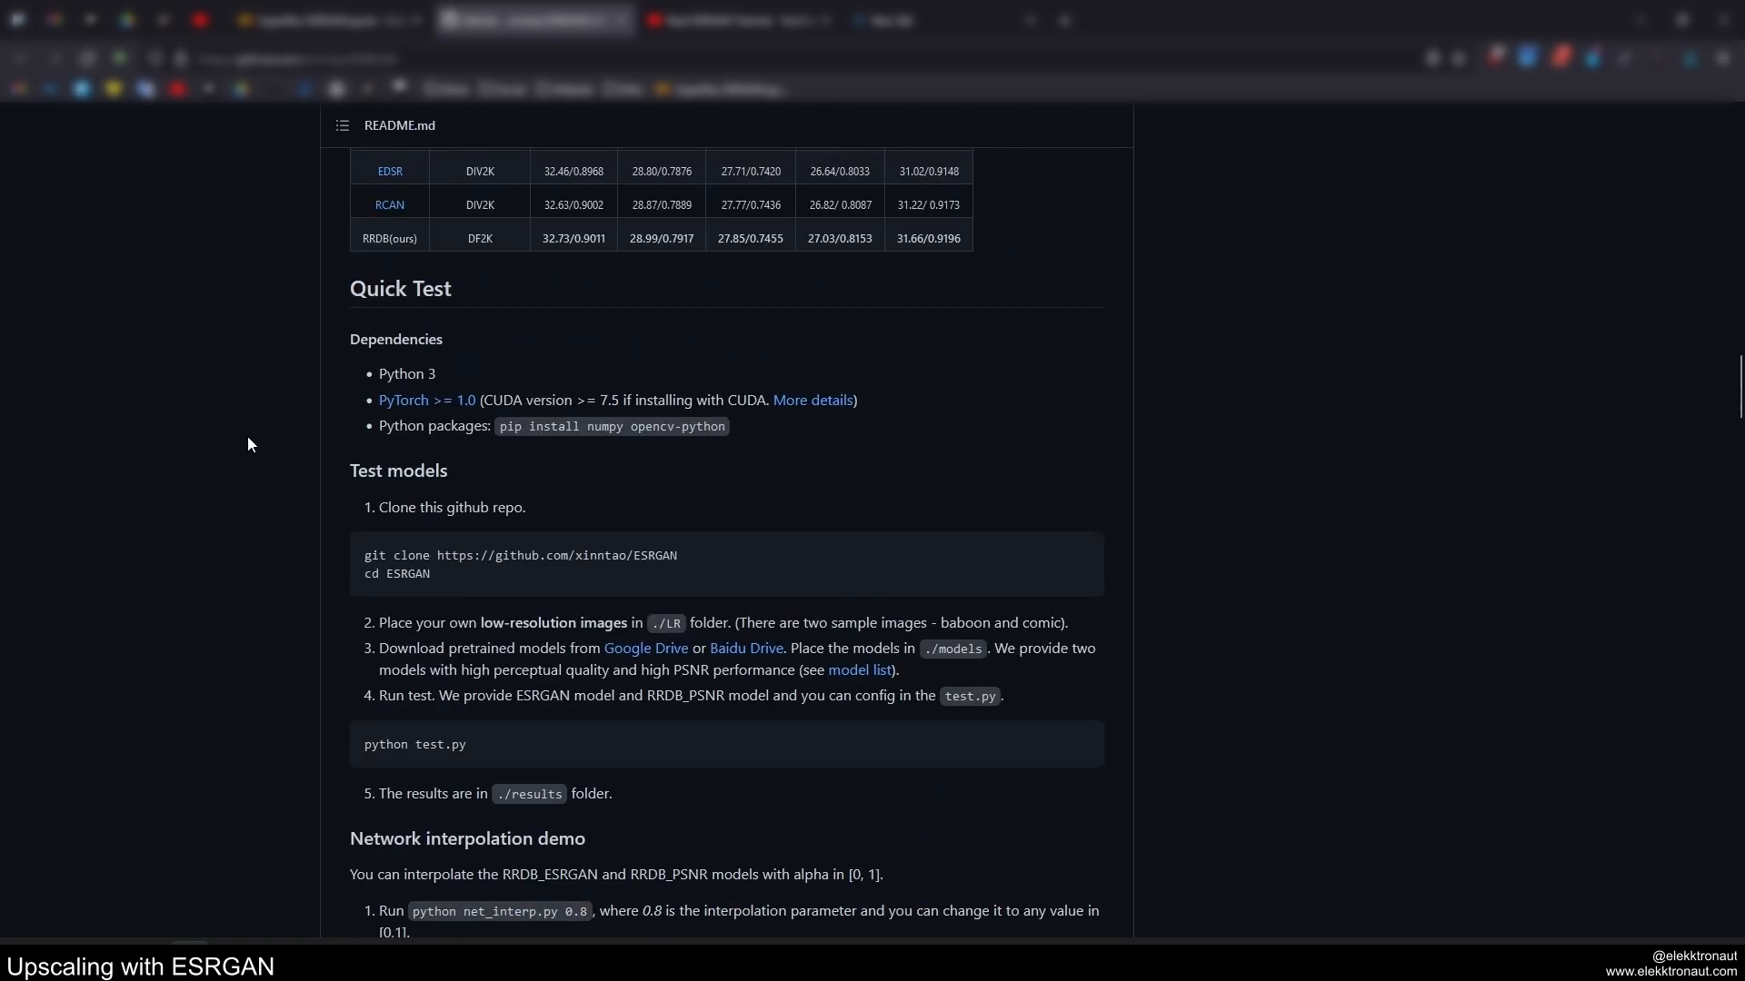
scroll(251, 441, down, 12)
scroll(253, 432, down, 8)
scroll(260, 422, up, 20)
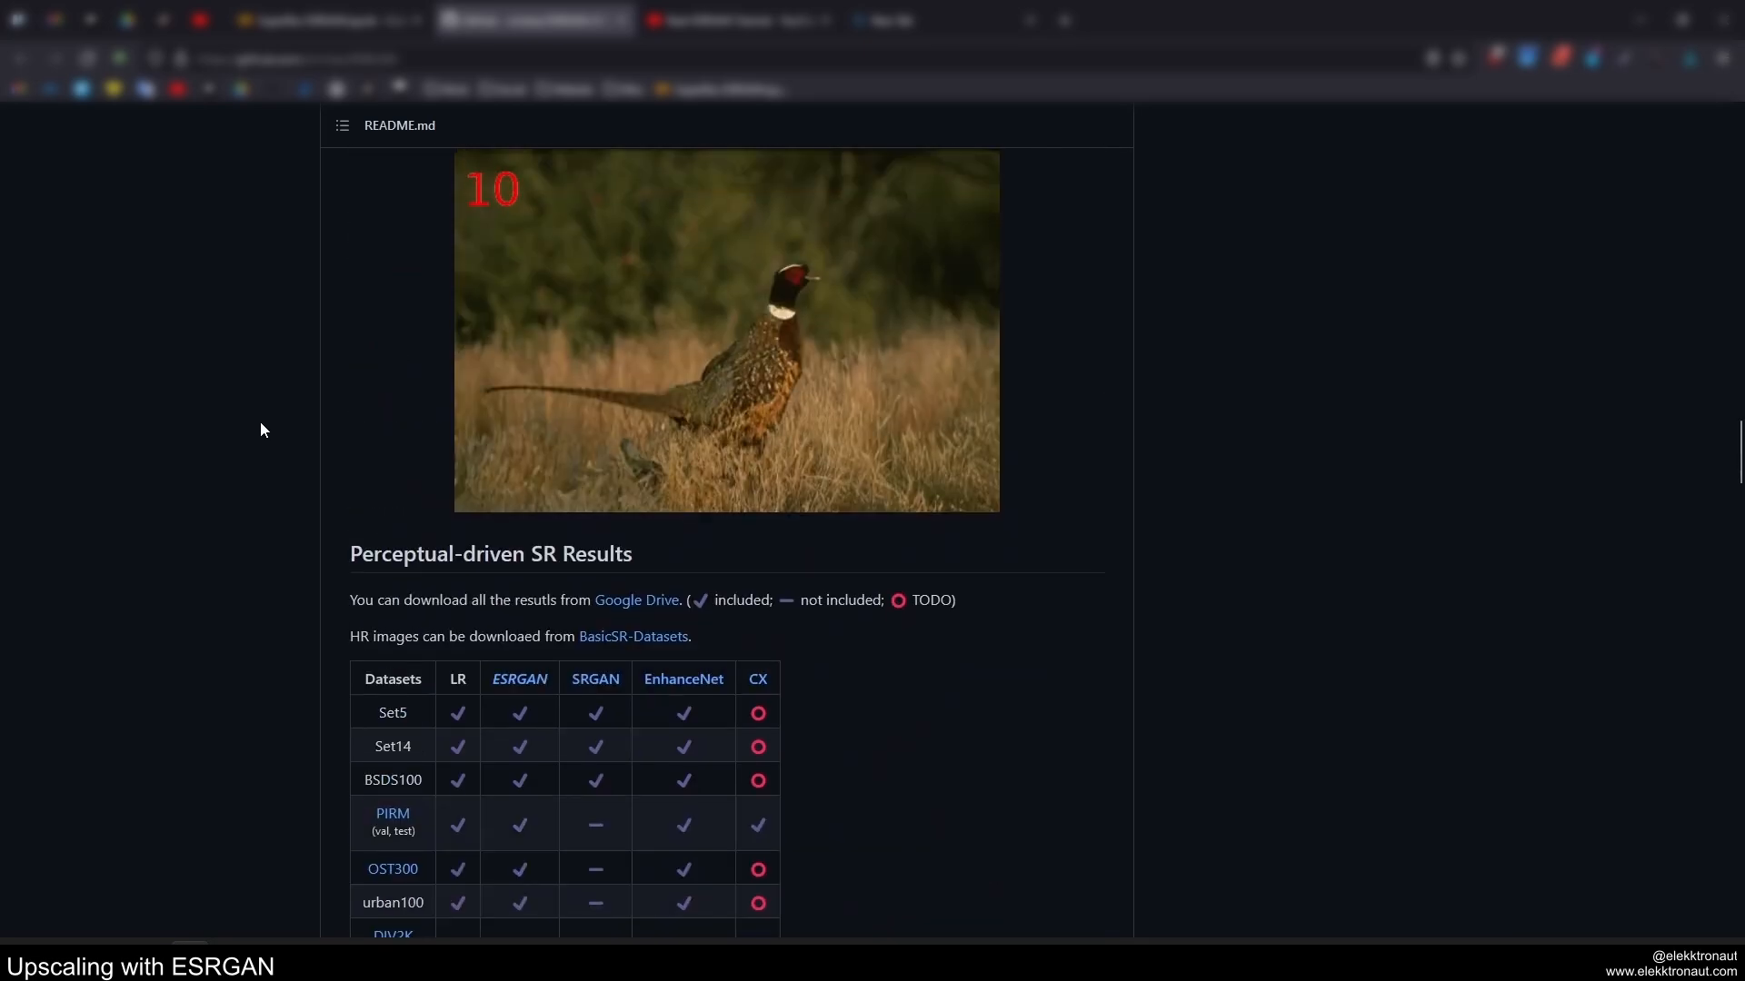
scroll(264, 424, up, 9)
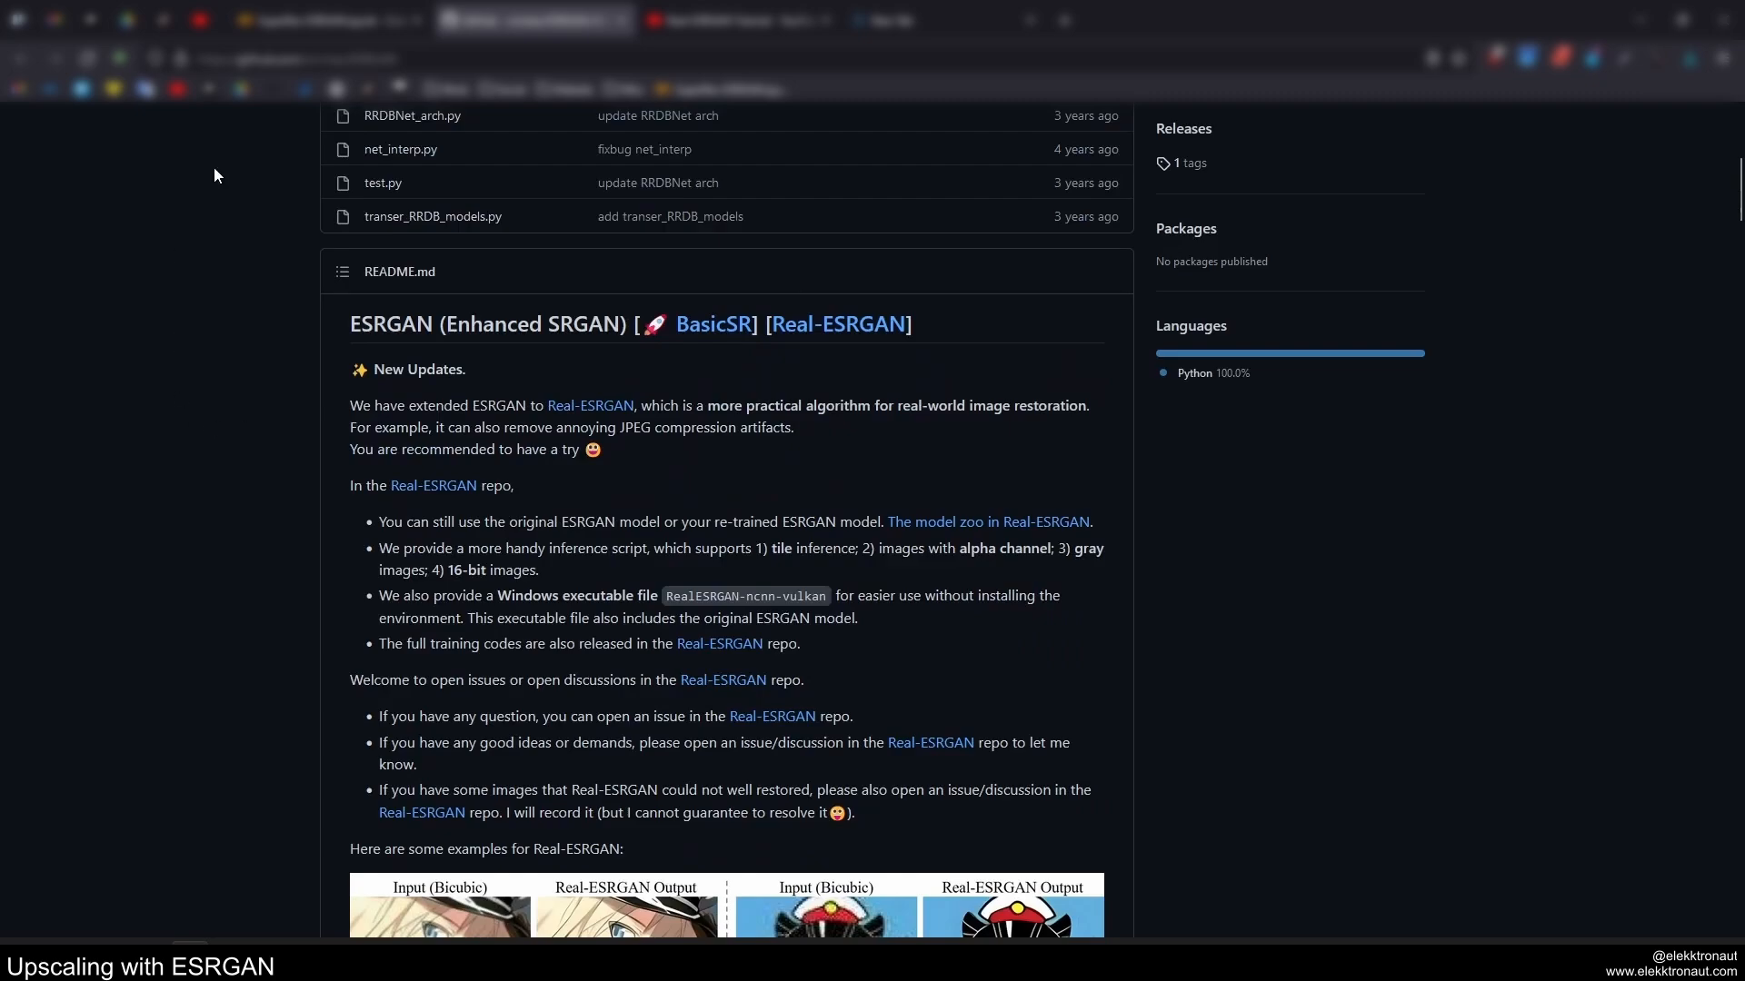
- Return to the SuperRes-ESRGAN notebook and review its introduction, Setup cell and Upscale cell fields
click(300, 20)
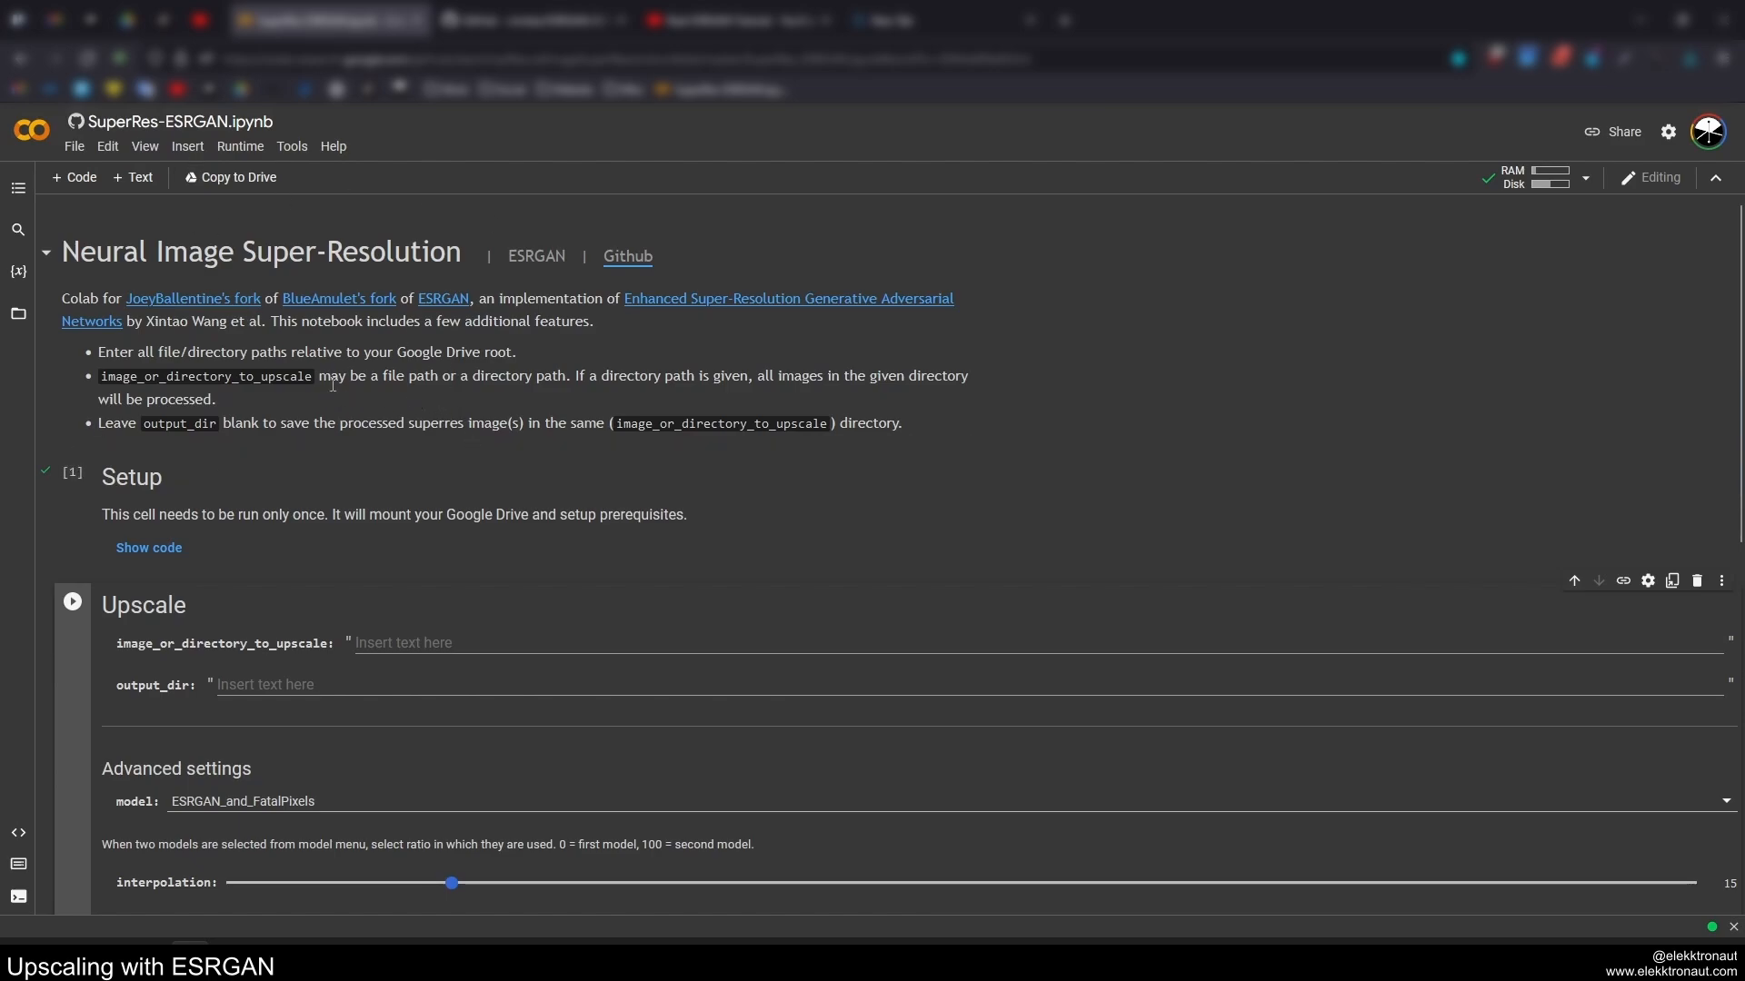
scroll(332, 385, down, 1)
scroll(340, 384, down, 2)
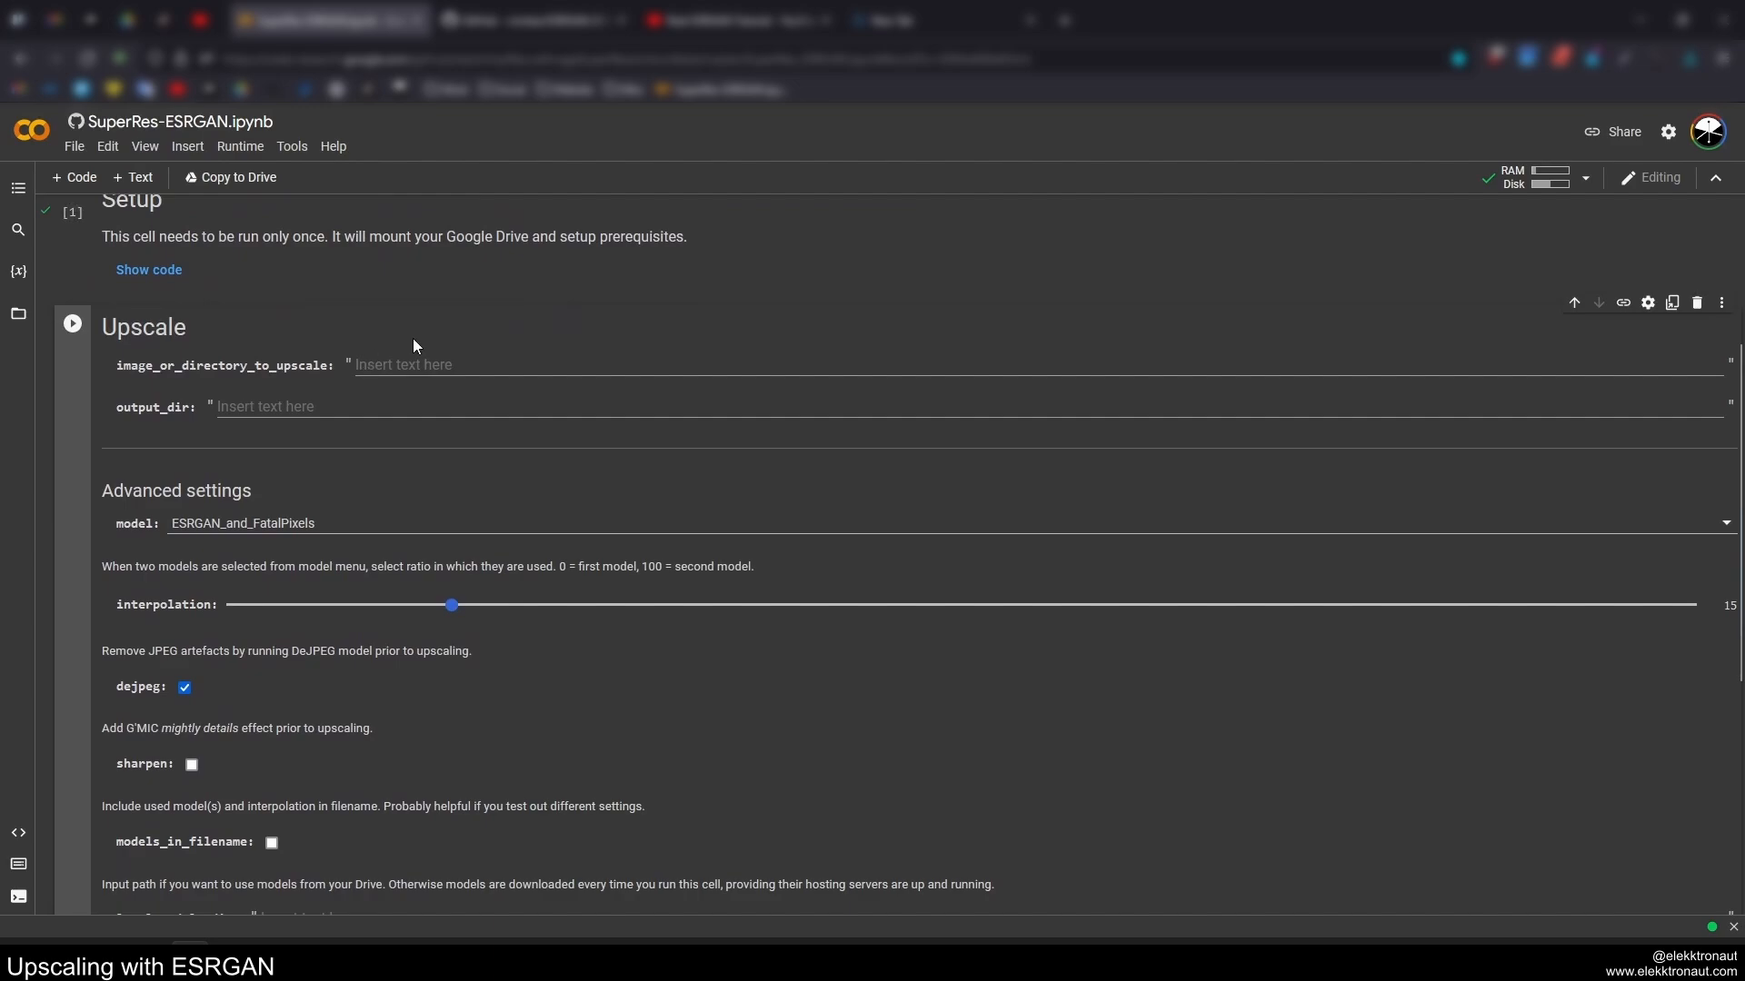
scroll(377, 458, up, 3)
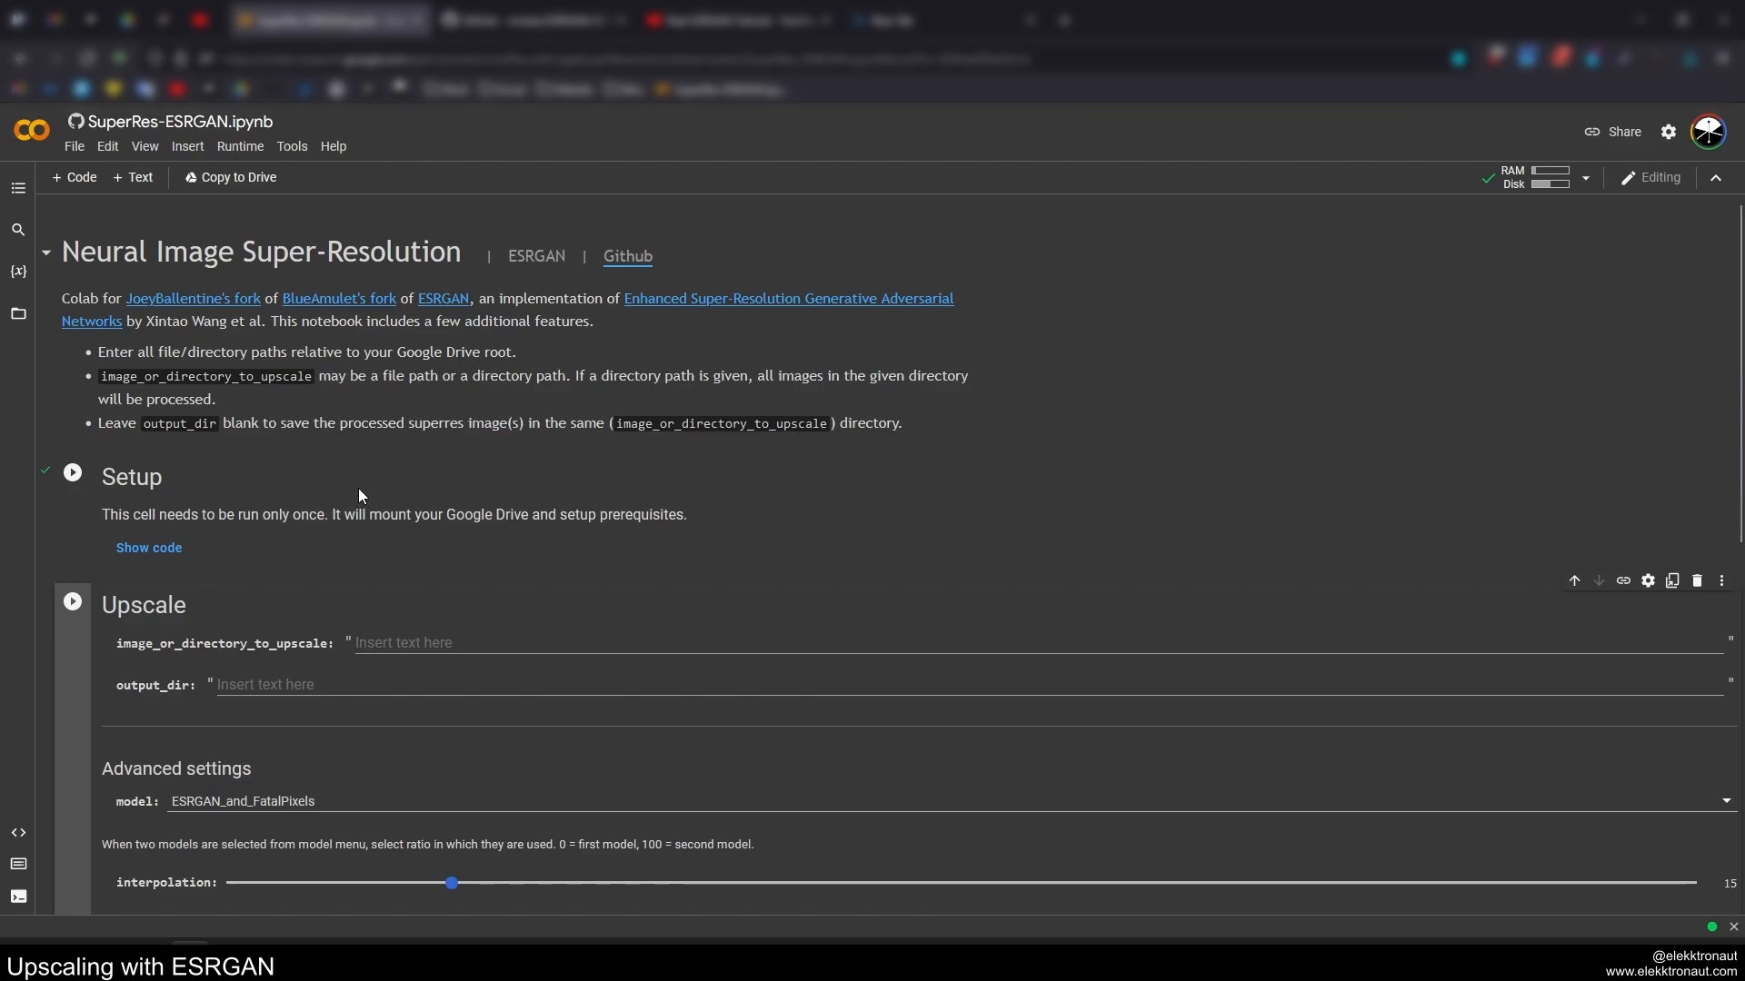
scroll(379, 447, down, 2)
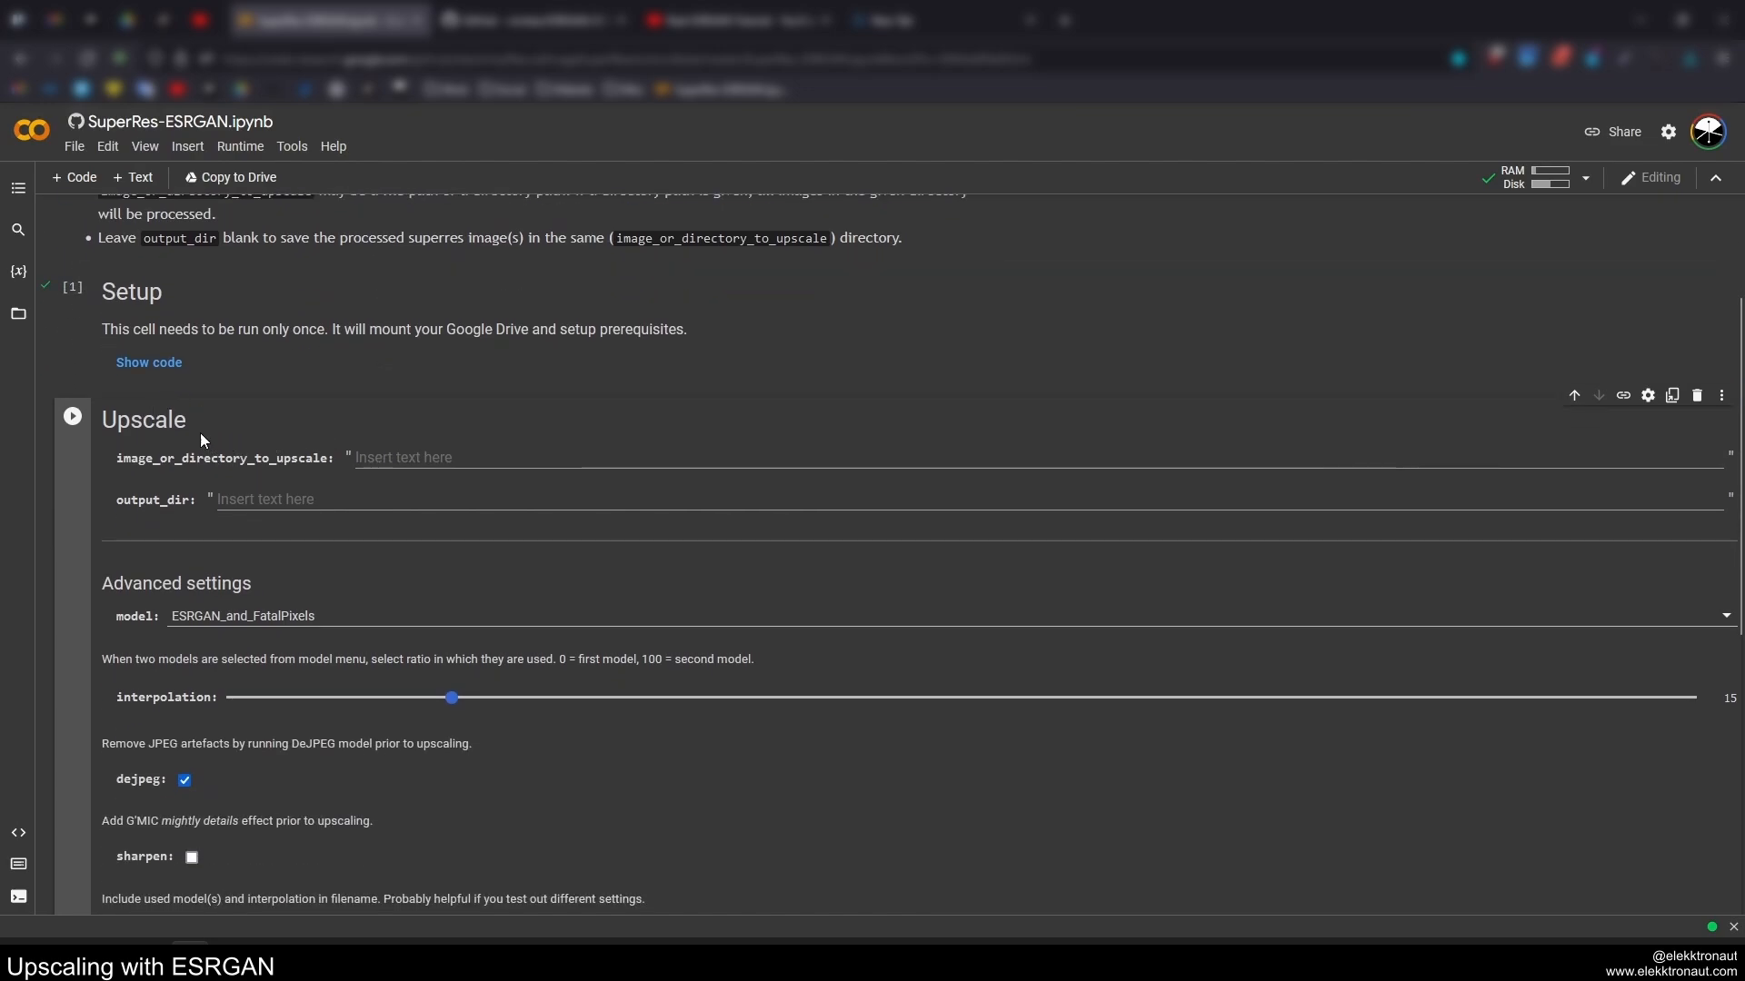
scroll(210, 423, down, 2)
scroll(209, 424, up, 1)
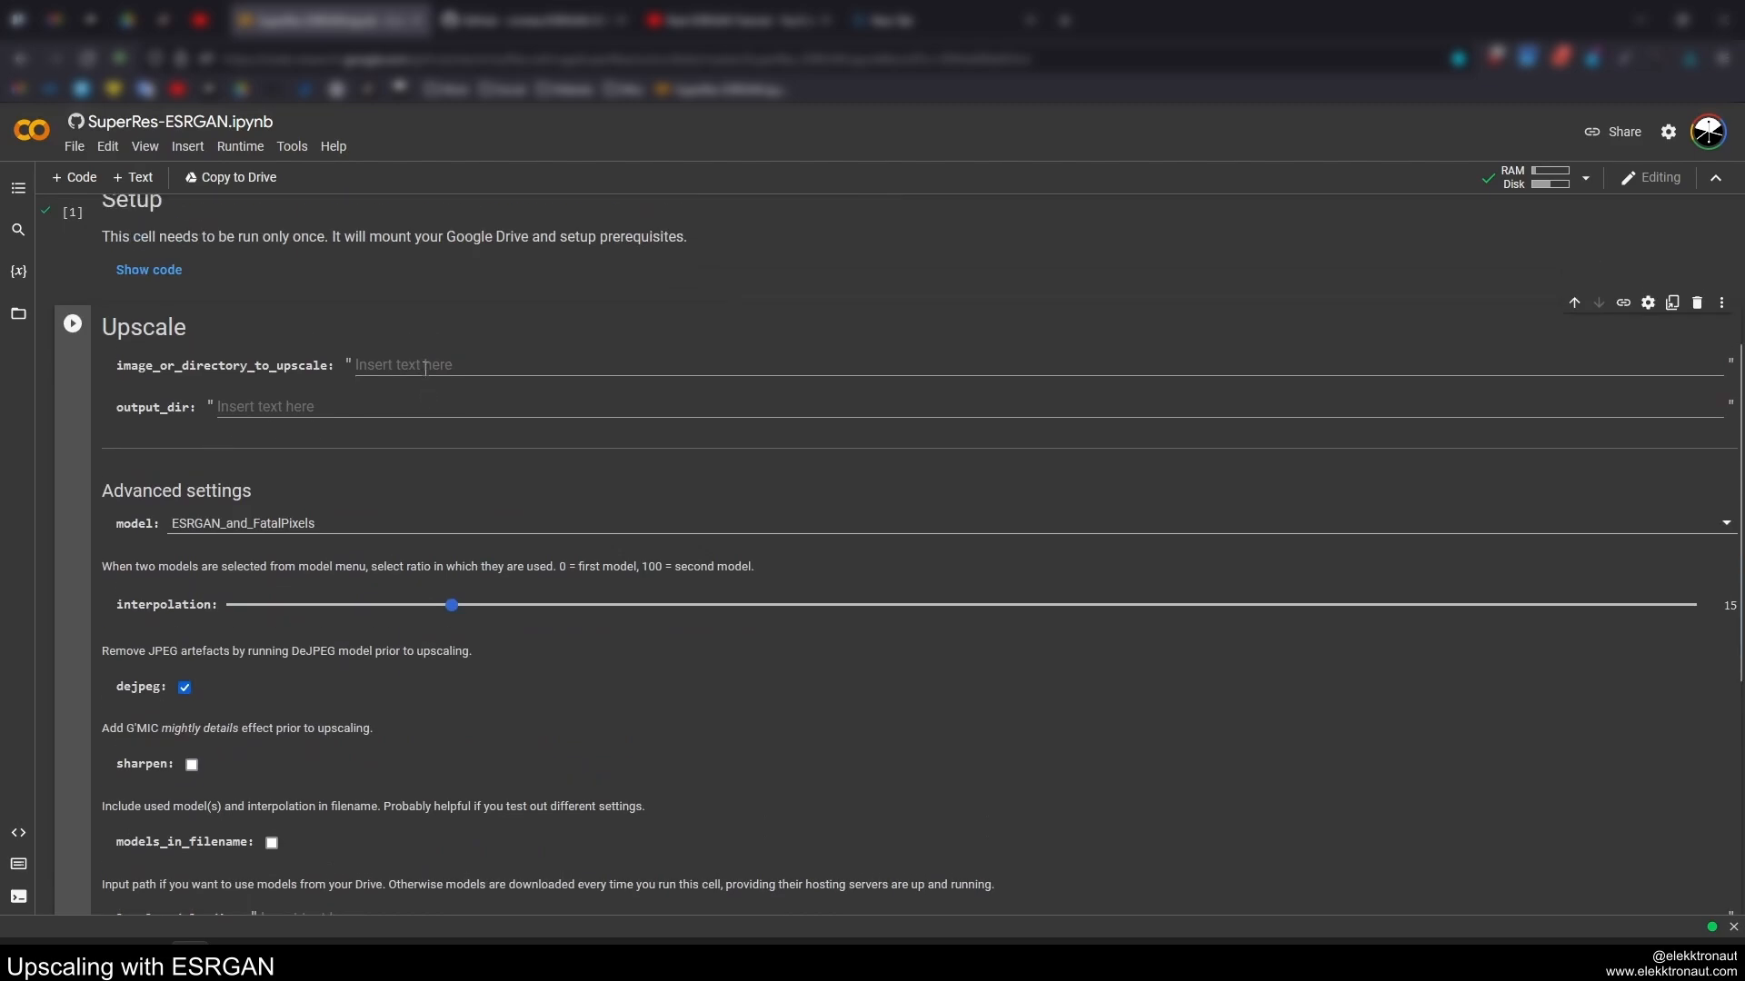
click(425, 364)
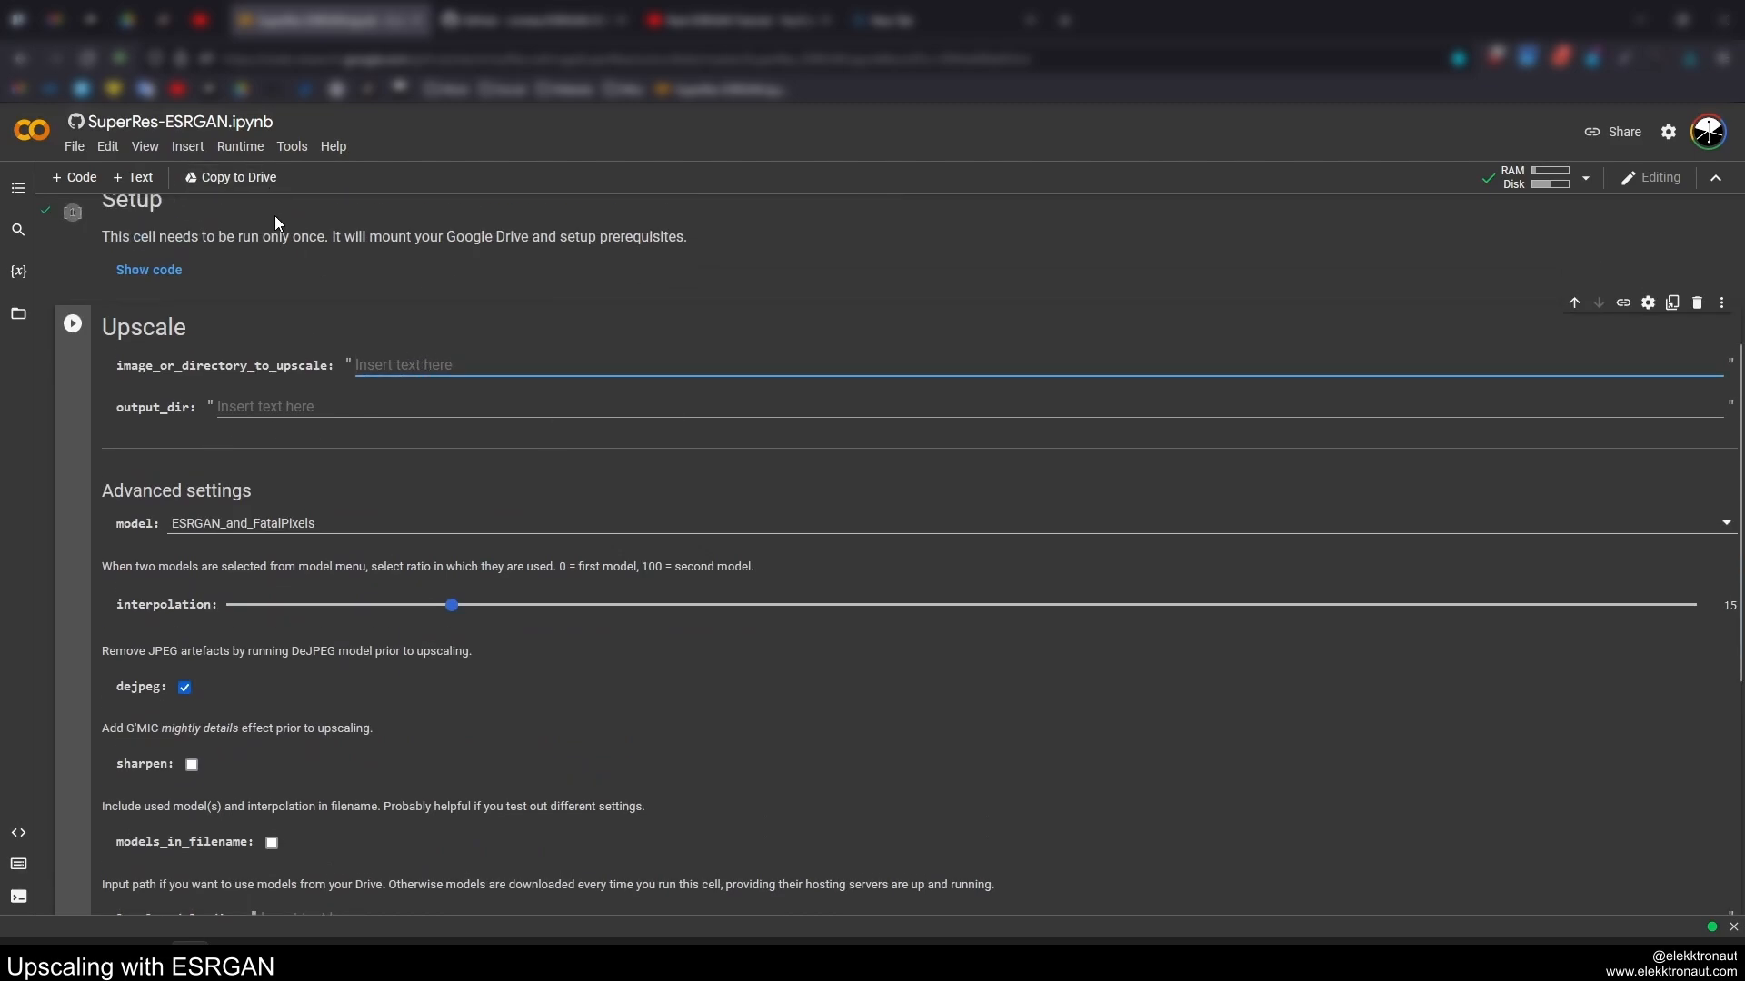
- Switch to Google Drive and check the image details of butterfly.jpg in the Upscale folder
click(127, 20)
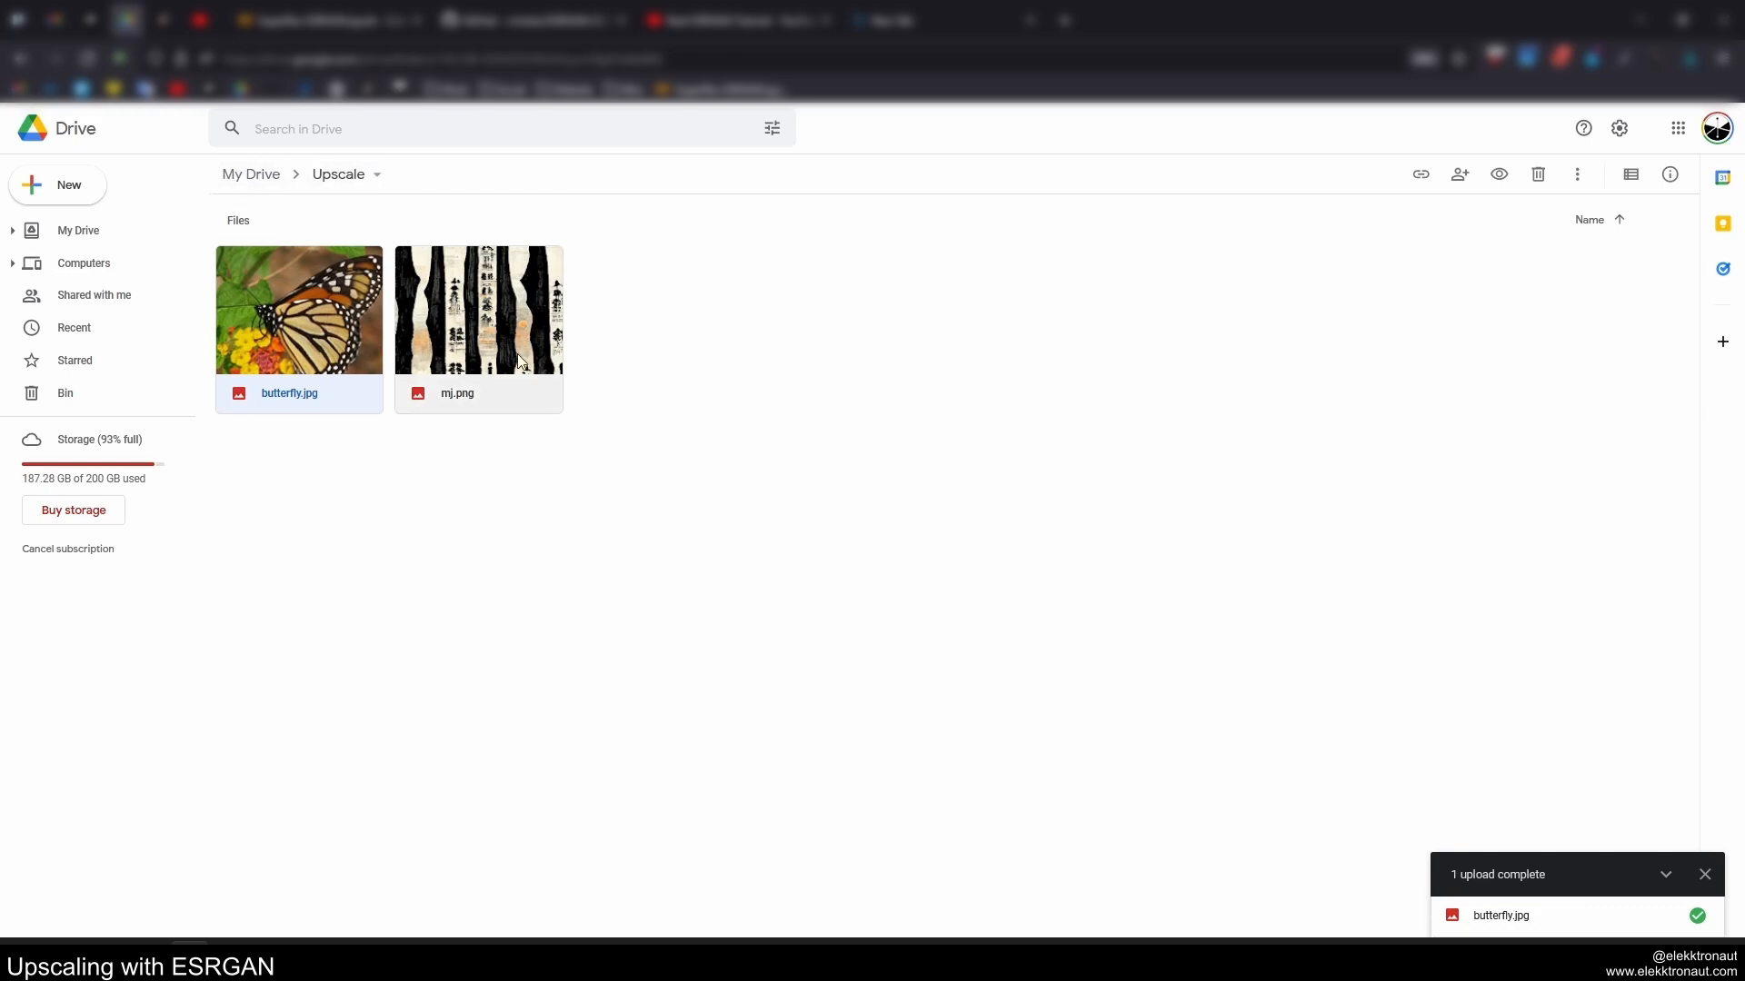
double_click(371, 332)
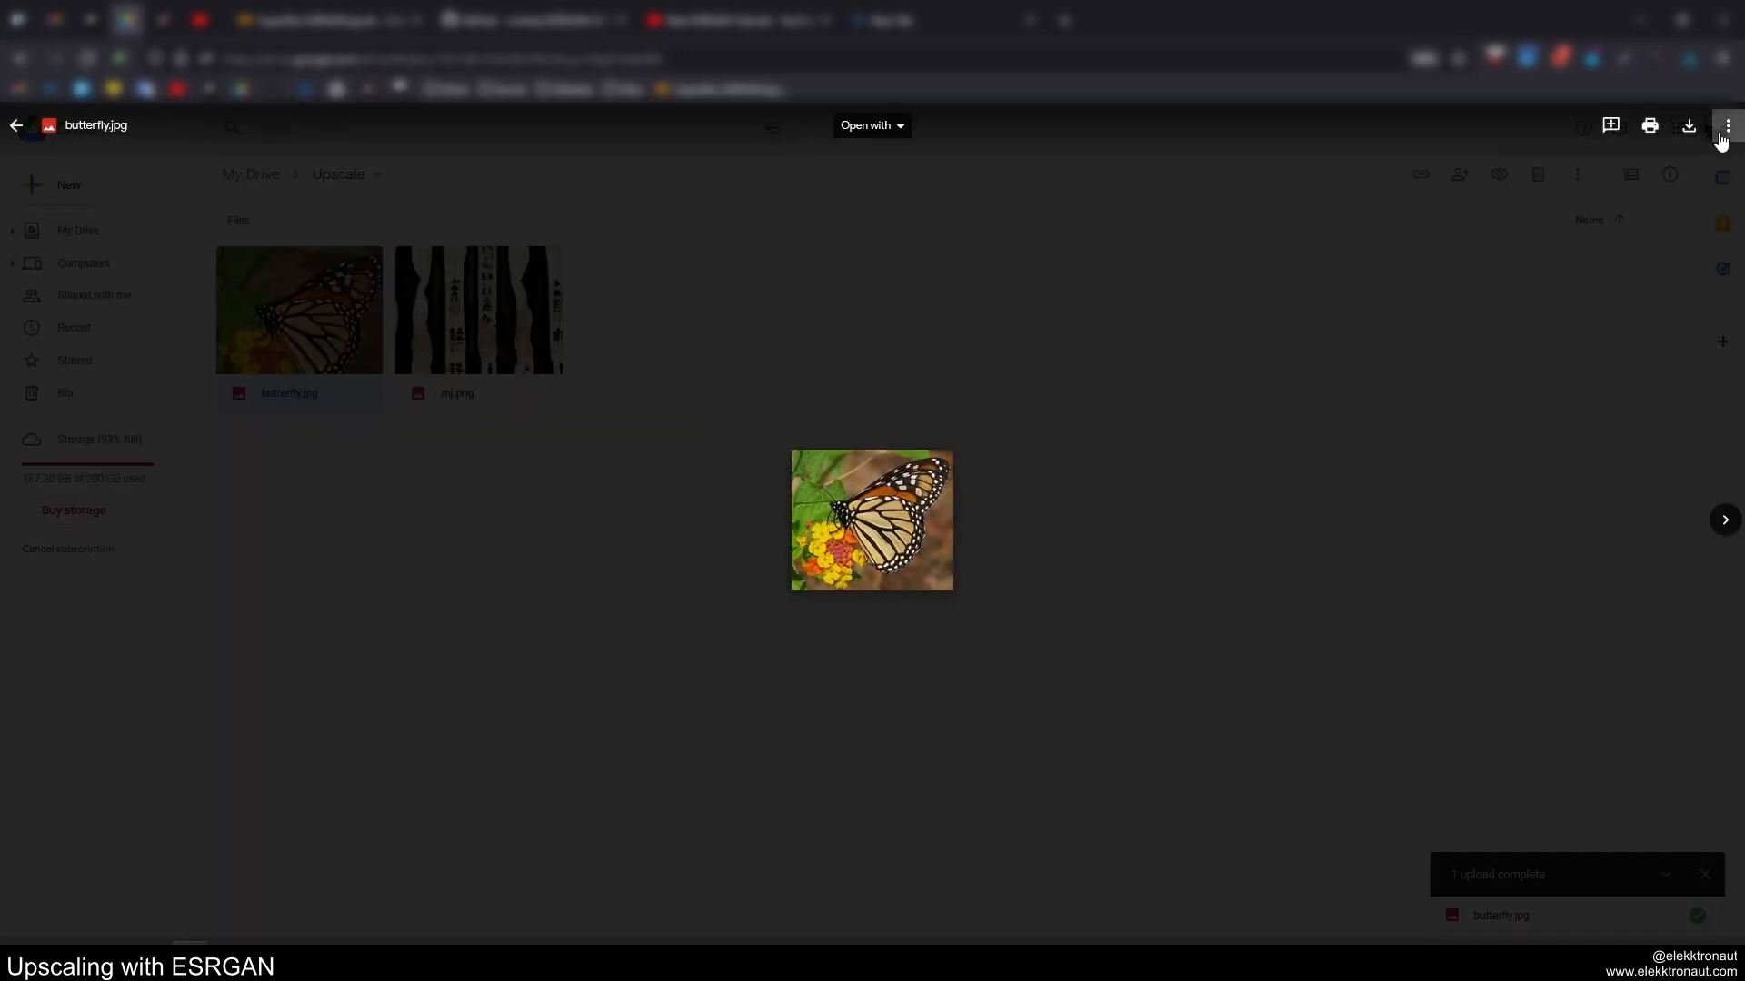
click(1720, 135)
click(1563, 271)
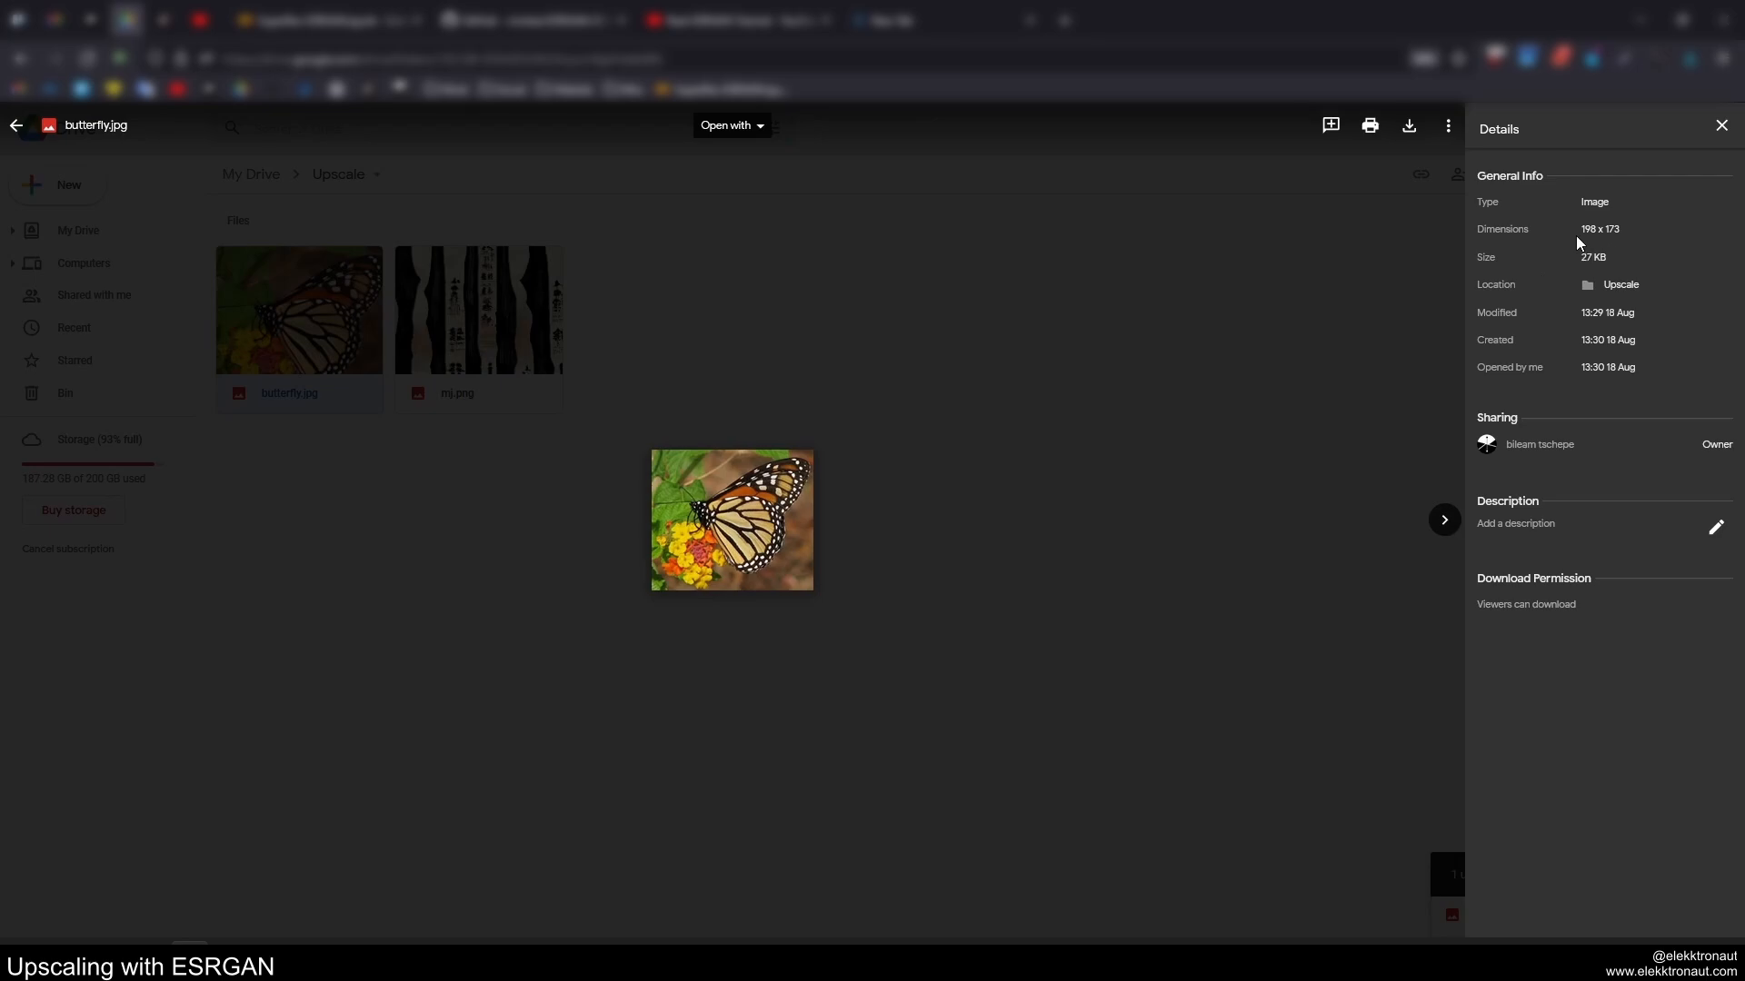
click(659, 351)
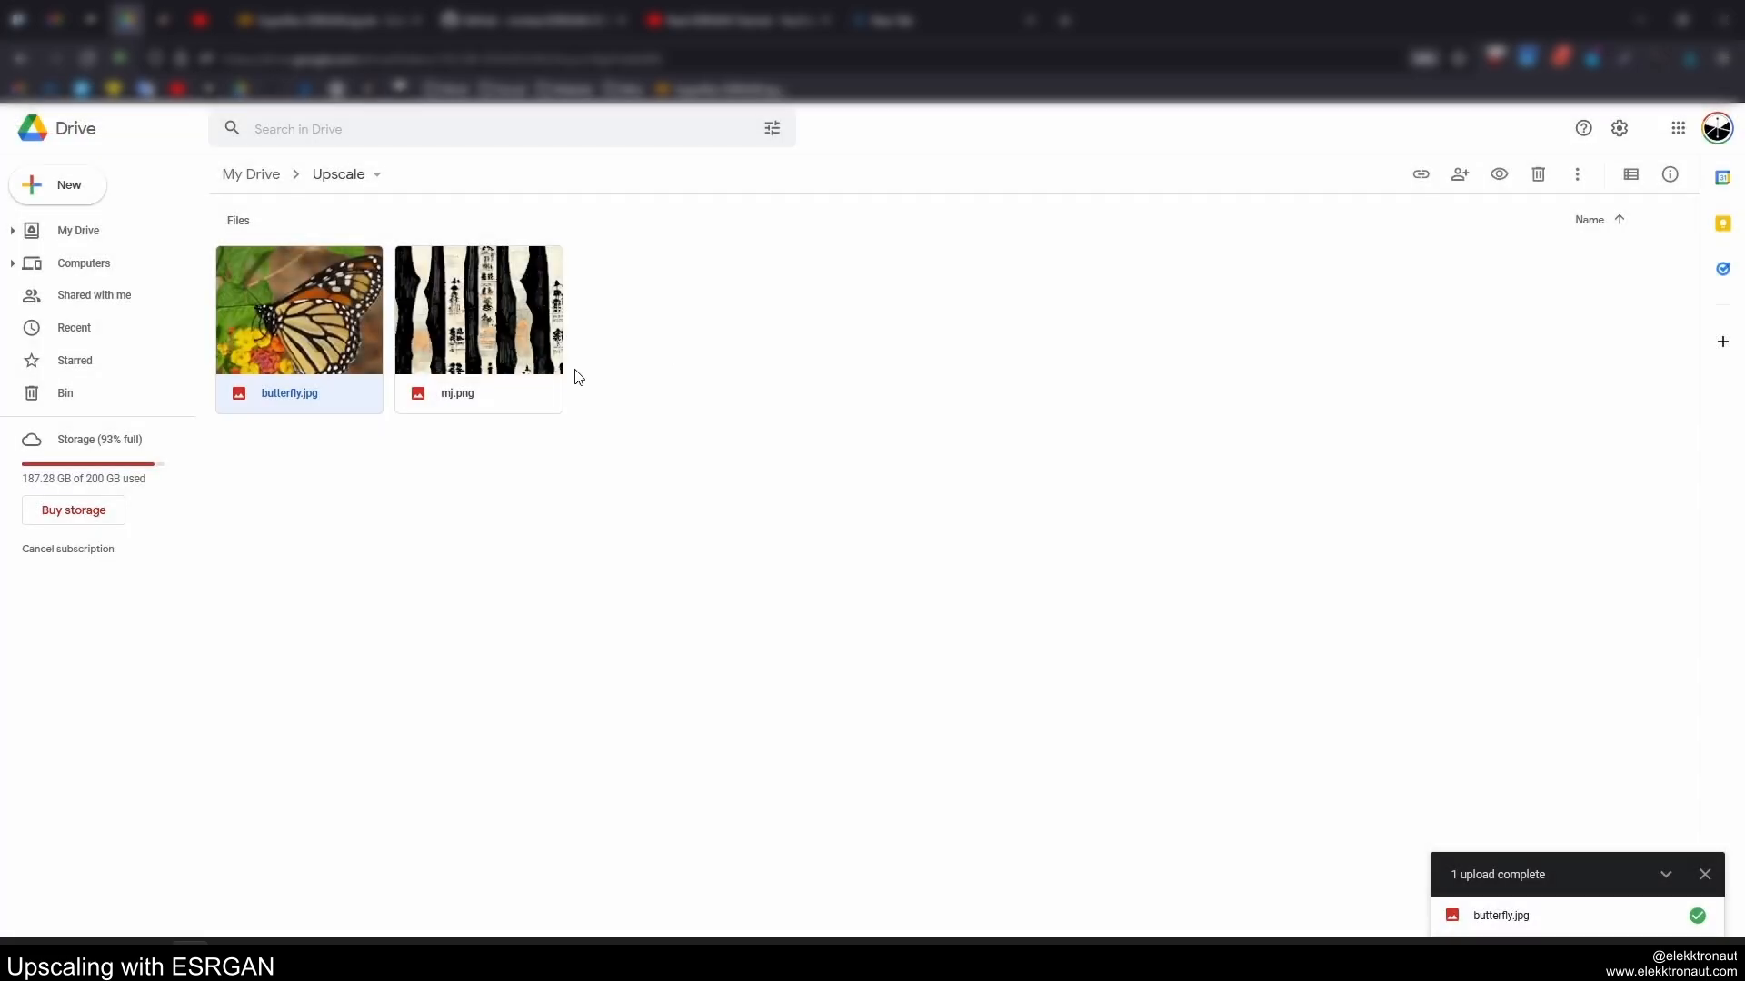
- Preview mj.png in the Upscale folder and check its image details
double_click(507, 320)
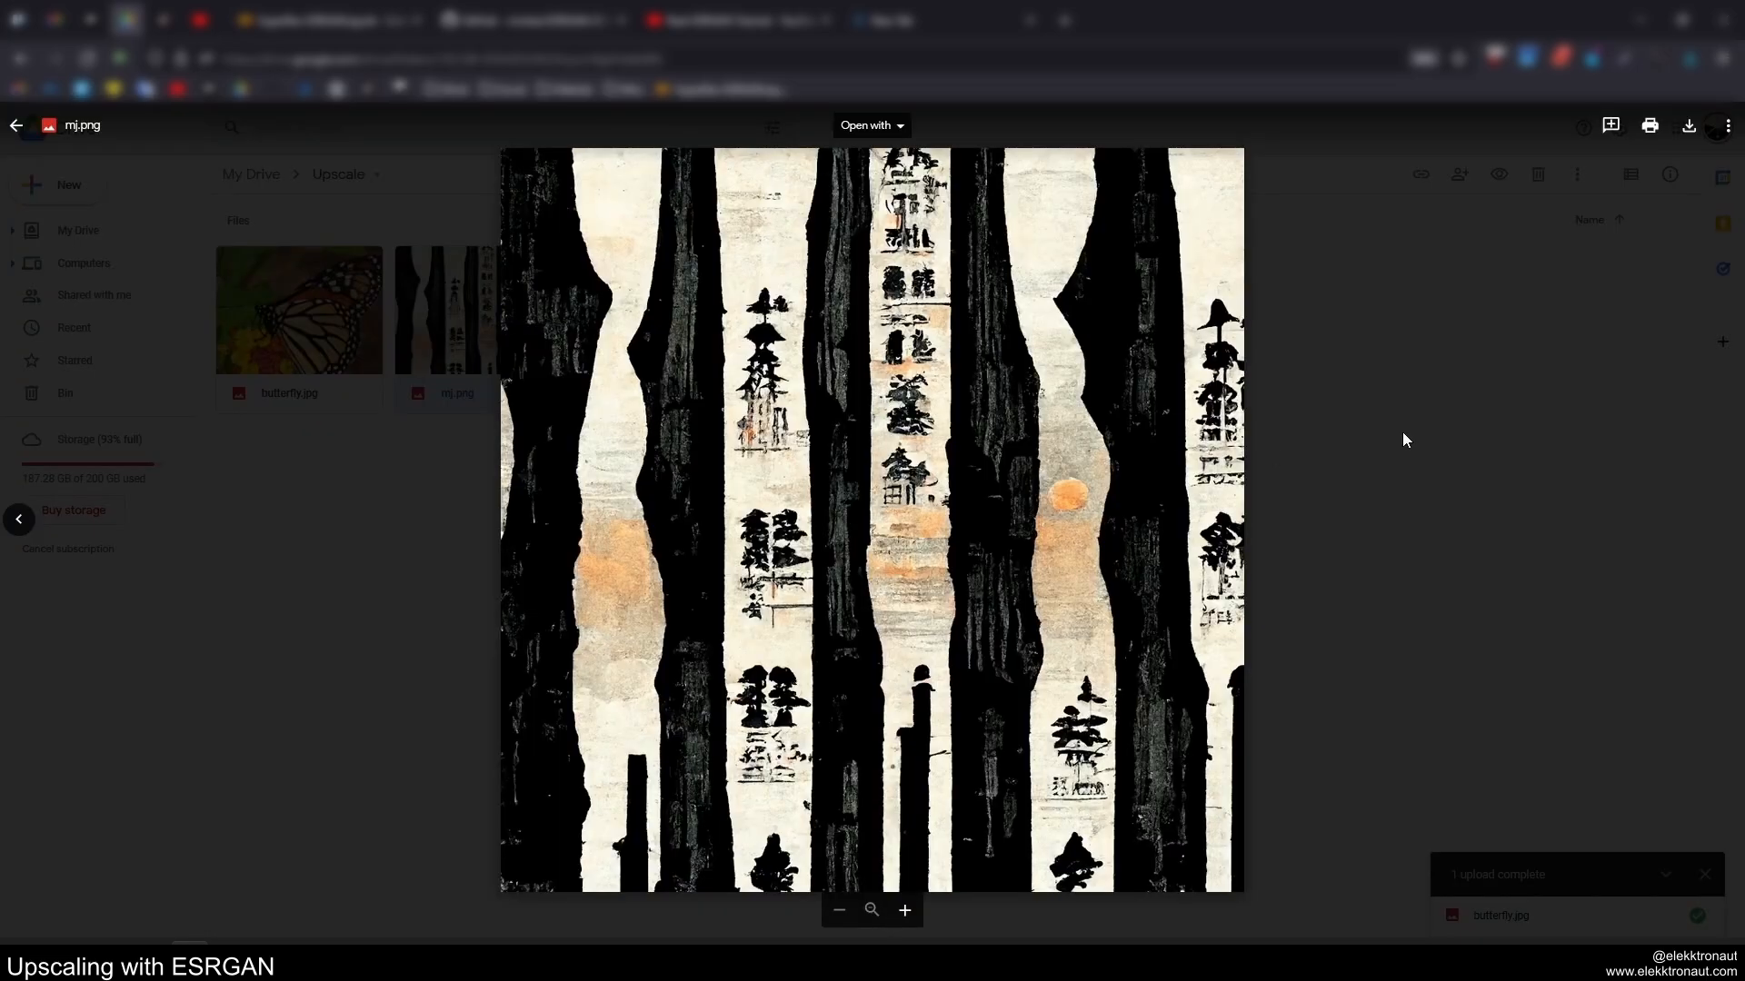
click(1726, 126)
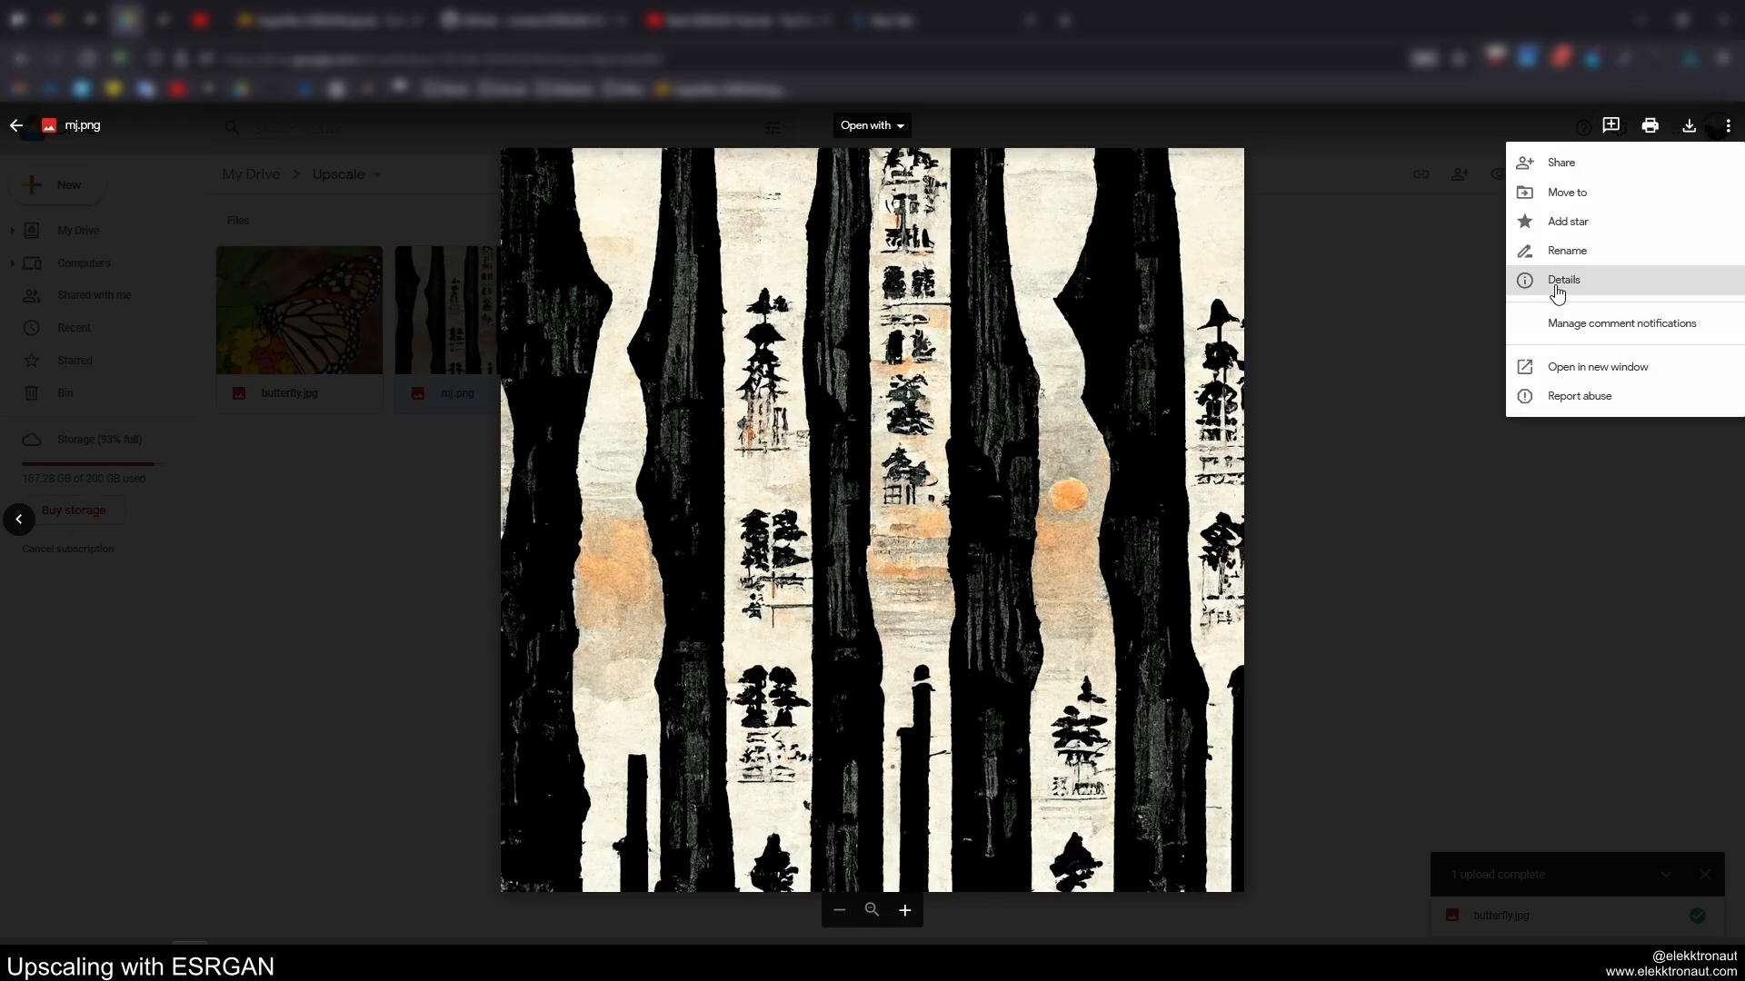
click(1557, 281)
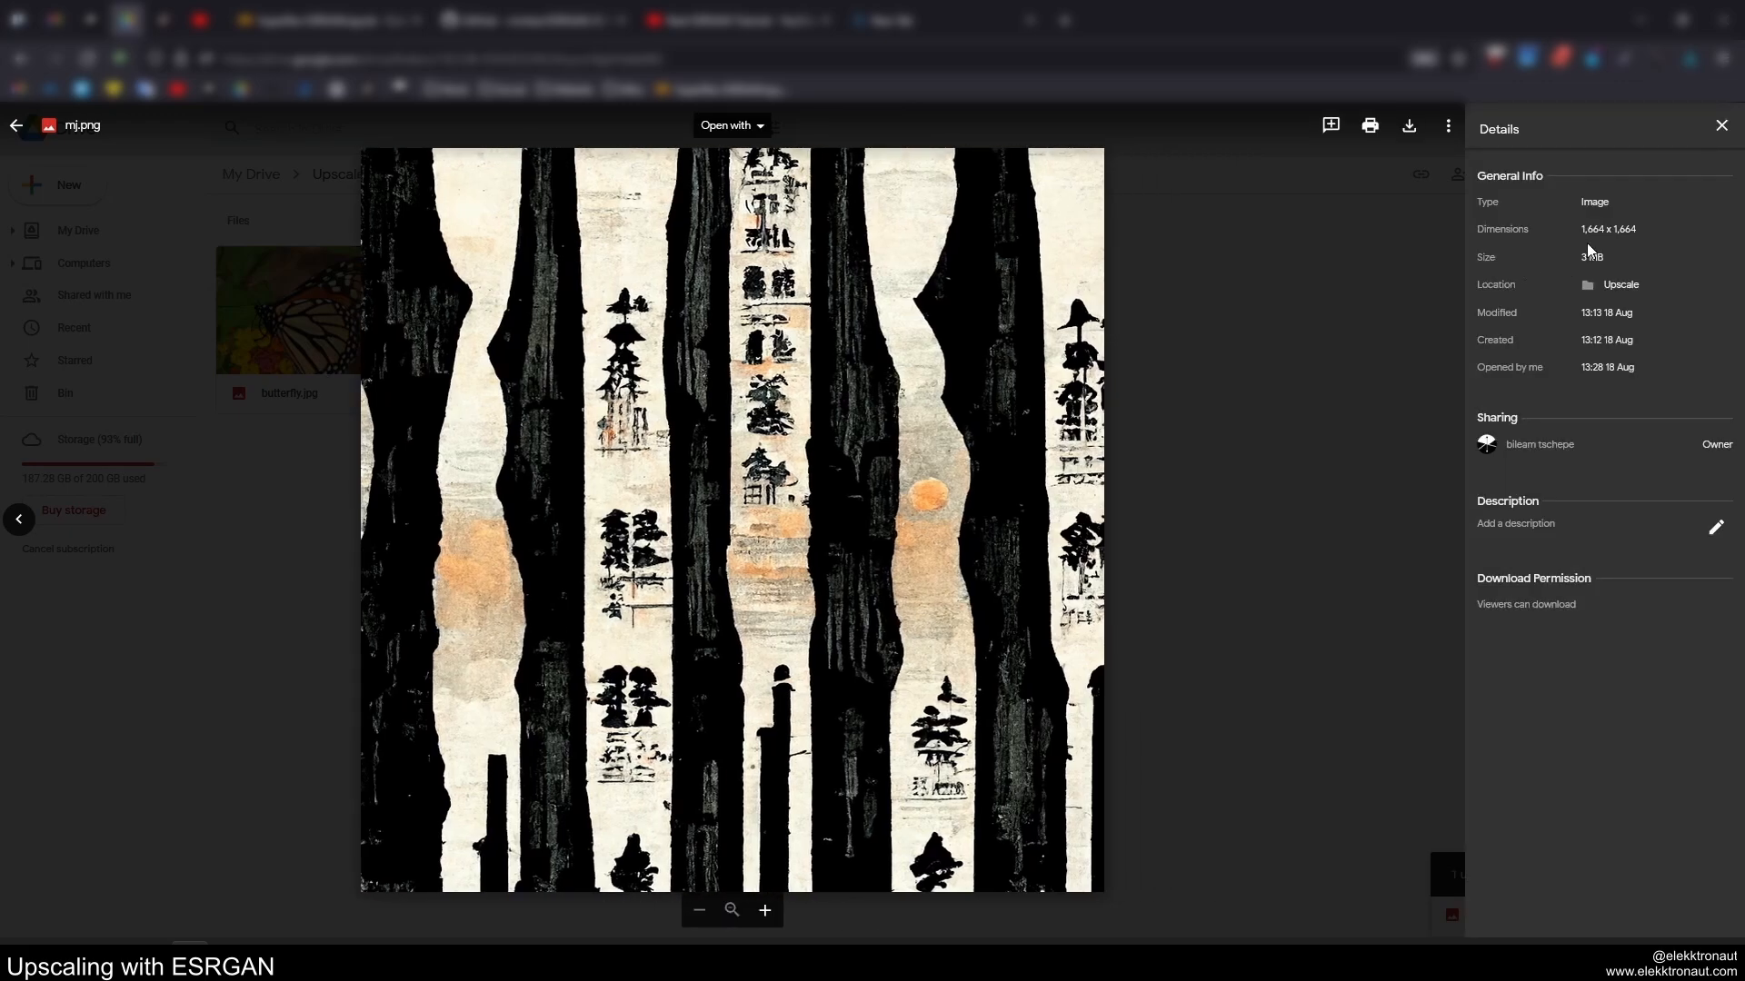
click(1201, 334)
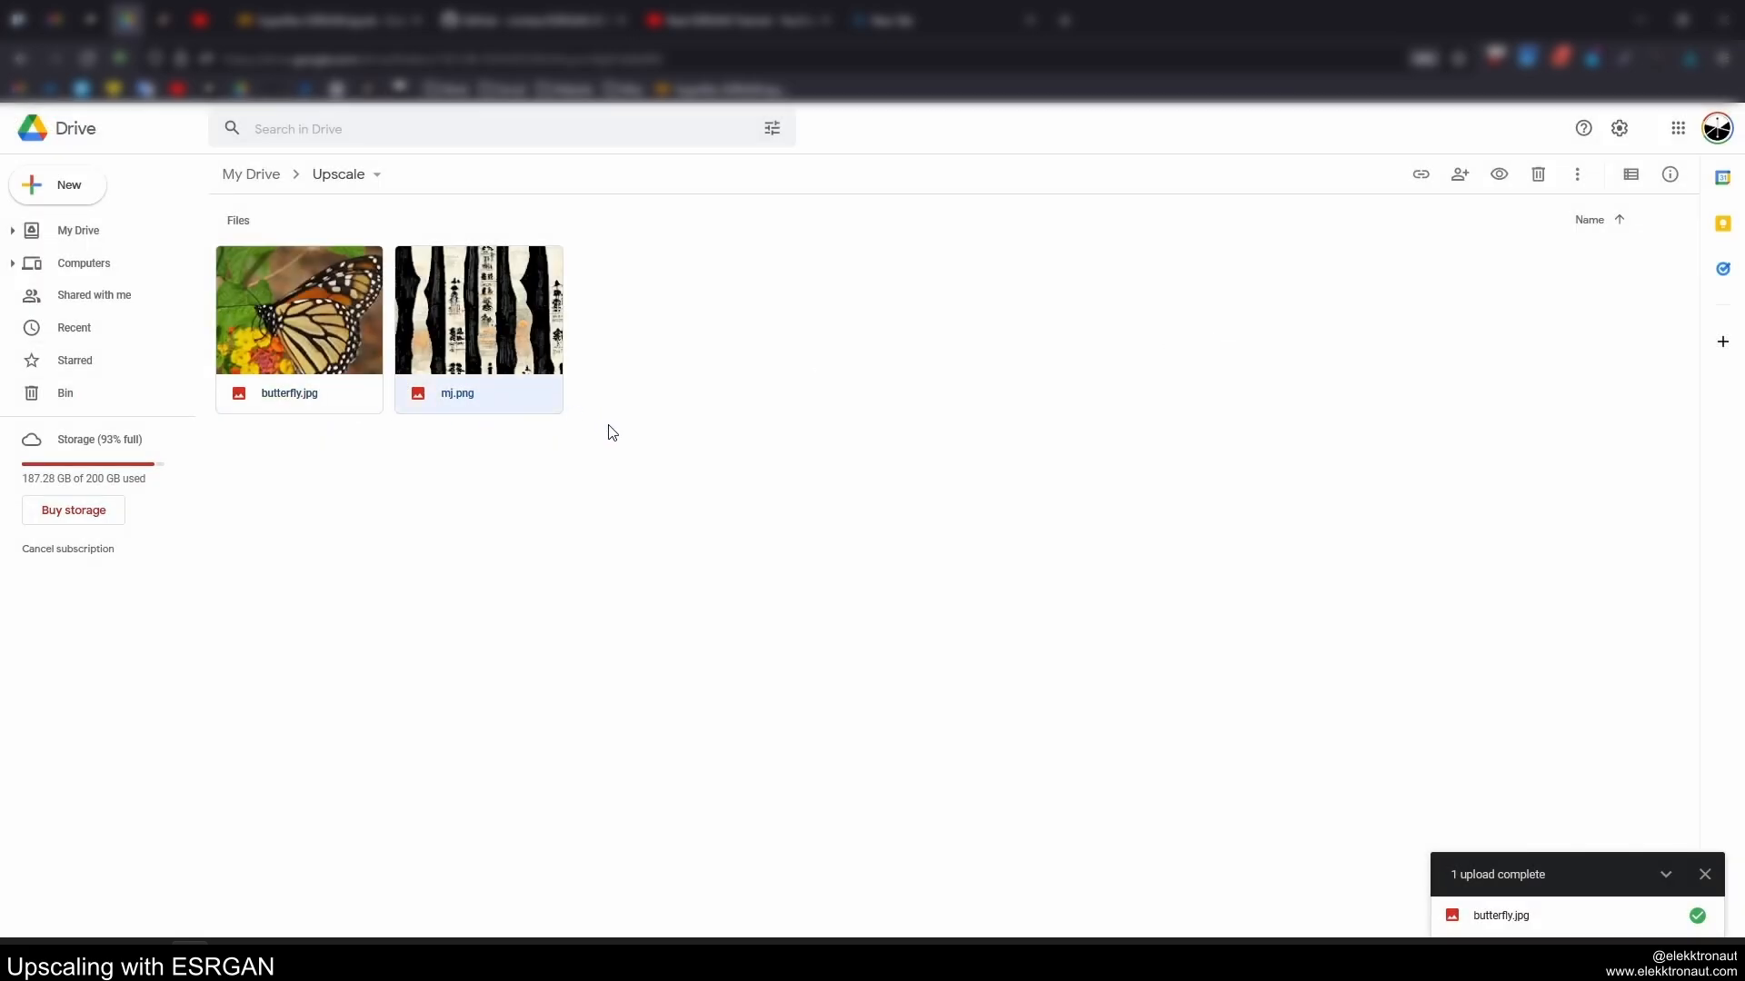
- Switch back to the Colab notebook and set image_or_directory_to_upscale to /Upscale/buterfly.jpg, checking the file name in Google Drive
click(318, 20)
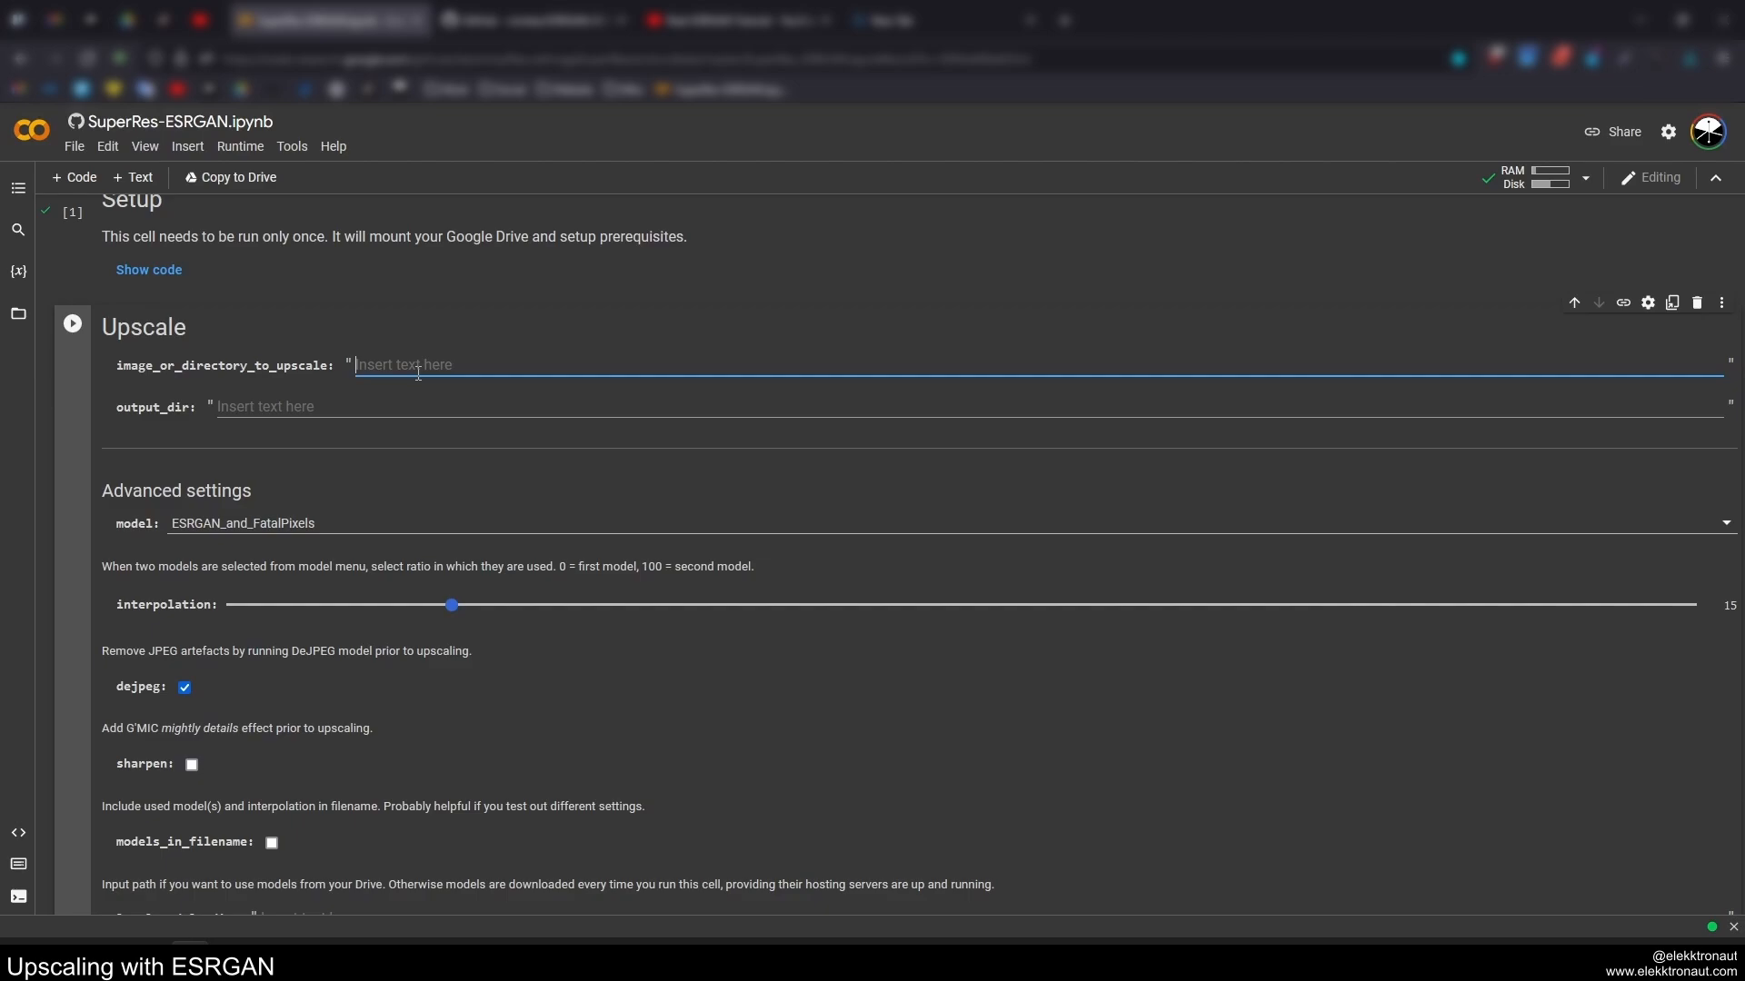
text(/Upscale/)
click(128, 19)
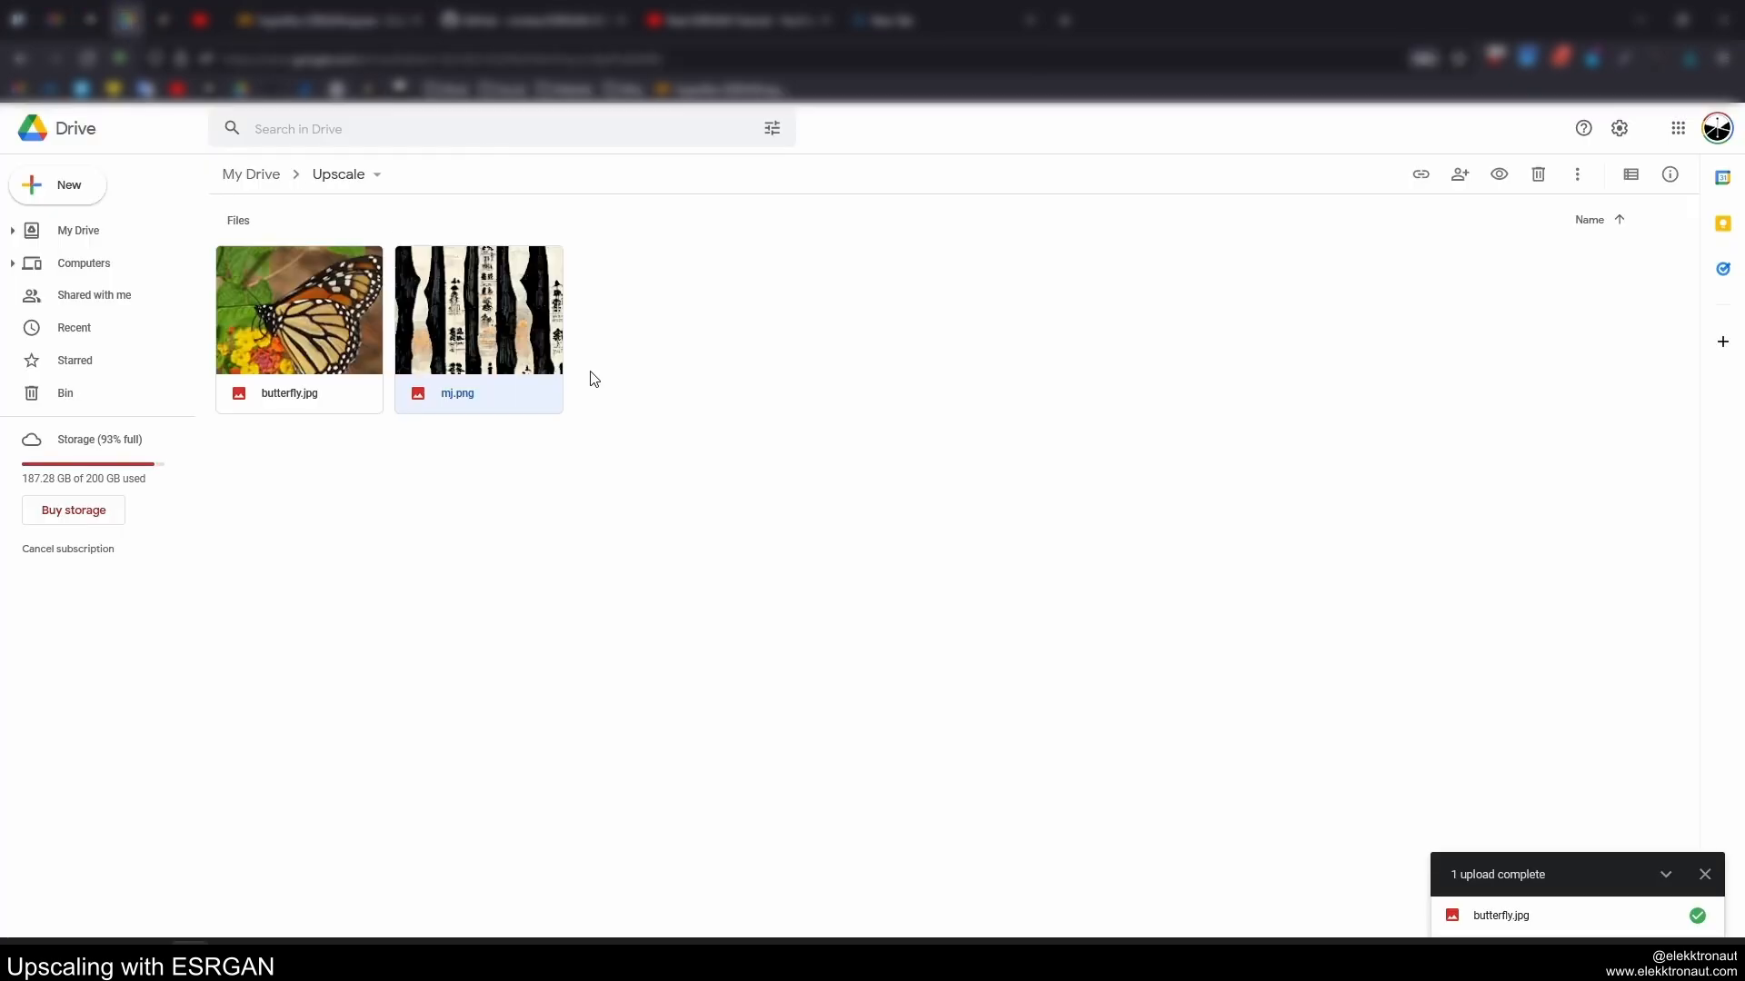
click(316, 386)
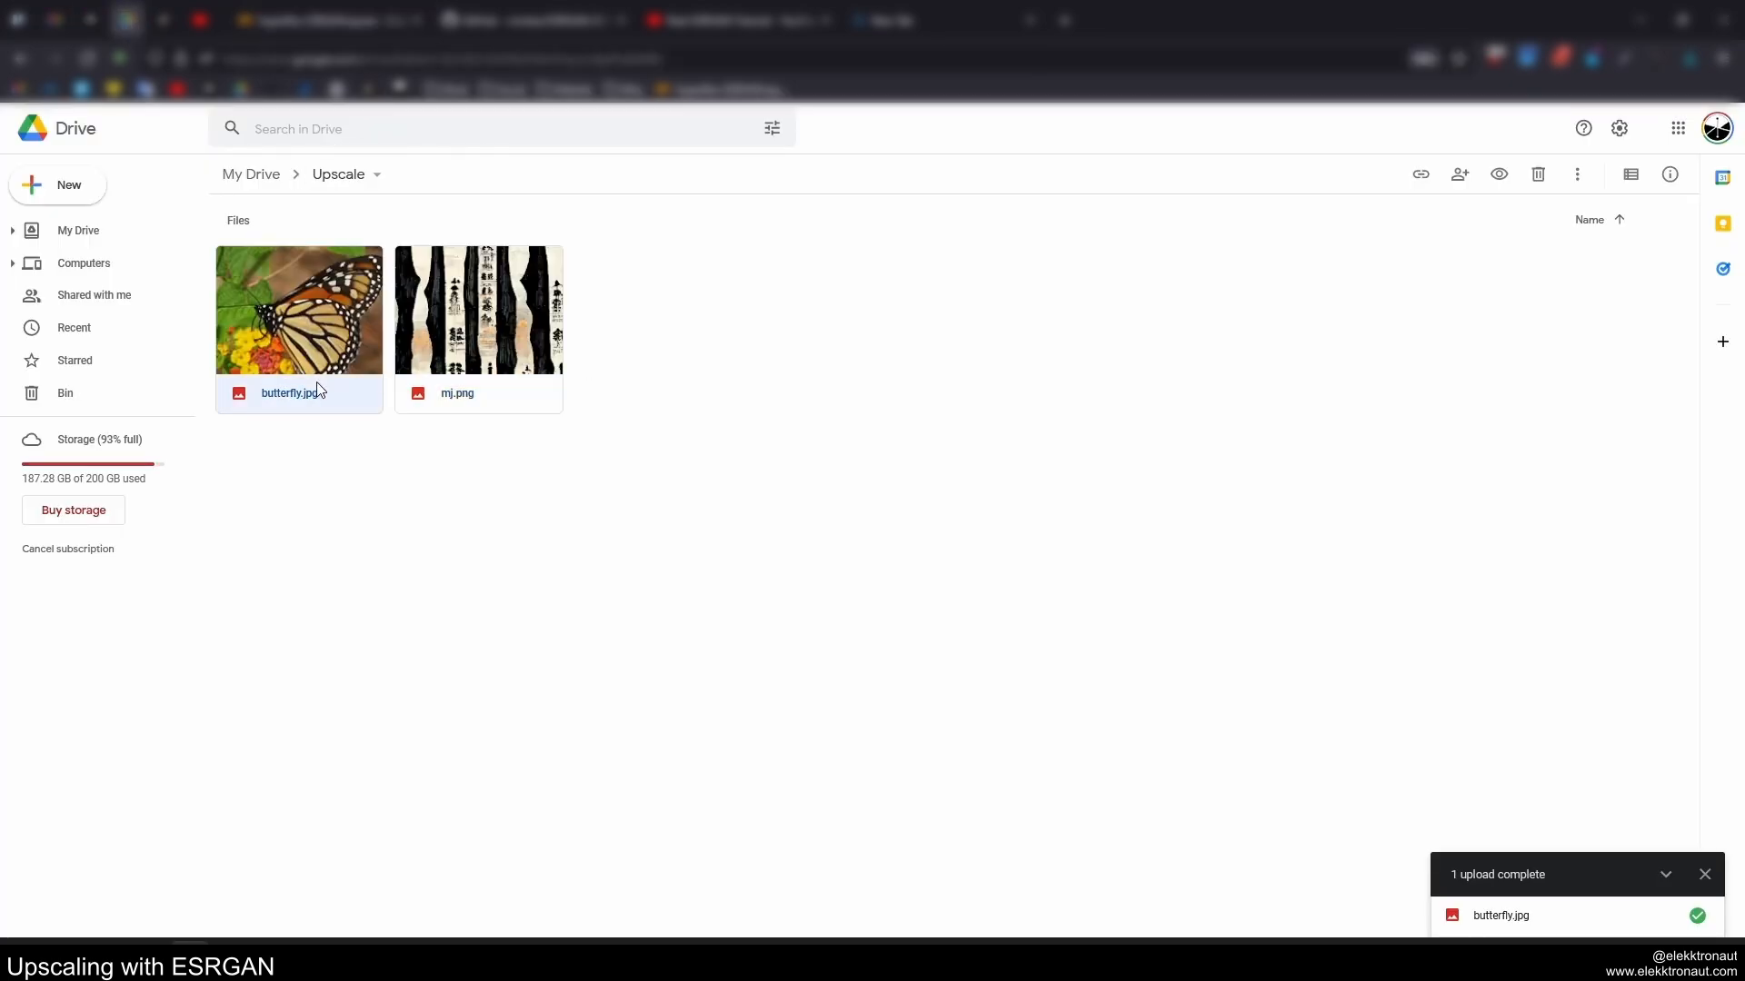
click(248, 13)
text(/Upscale/)
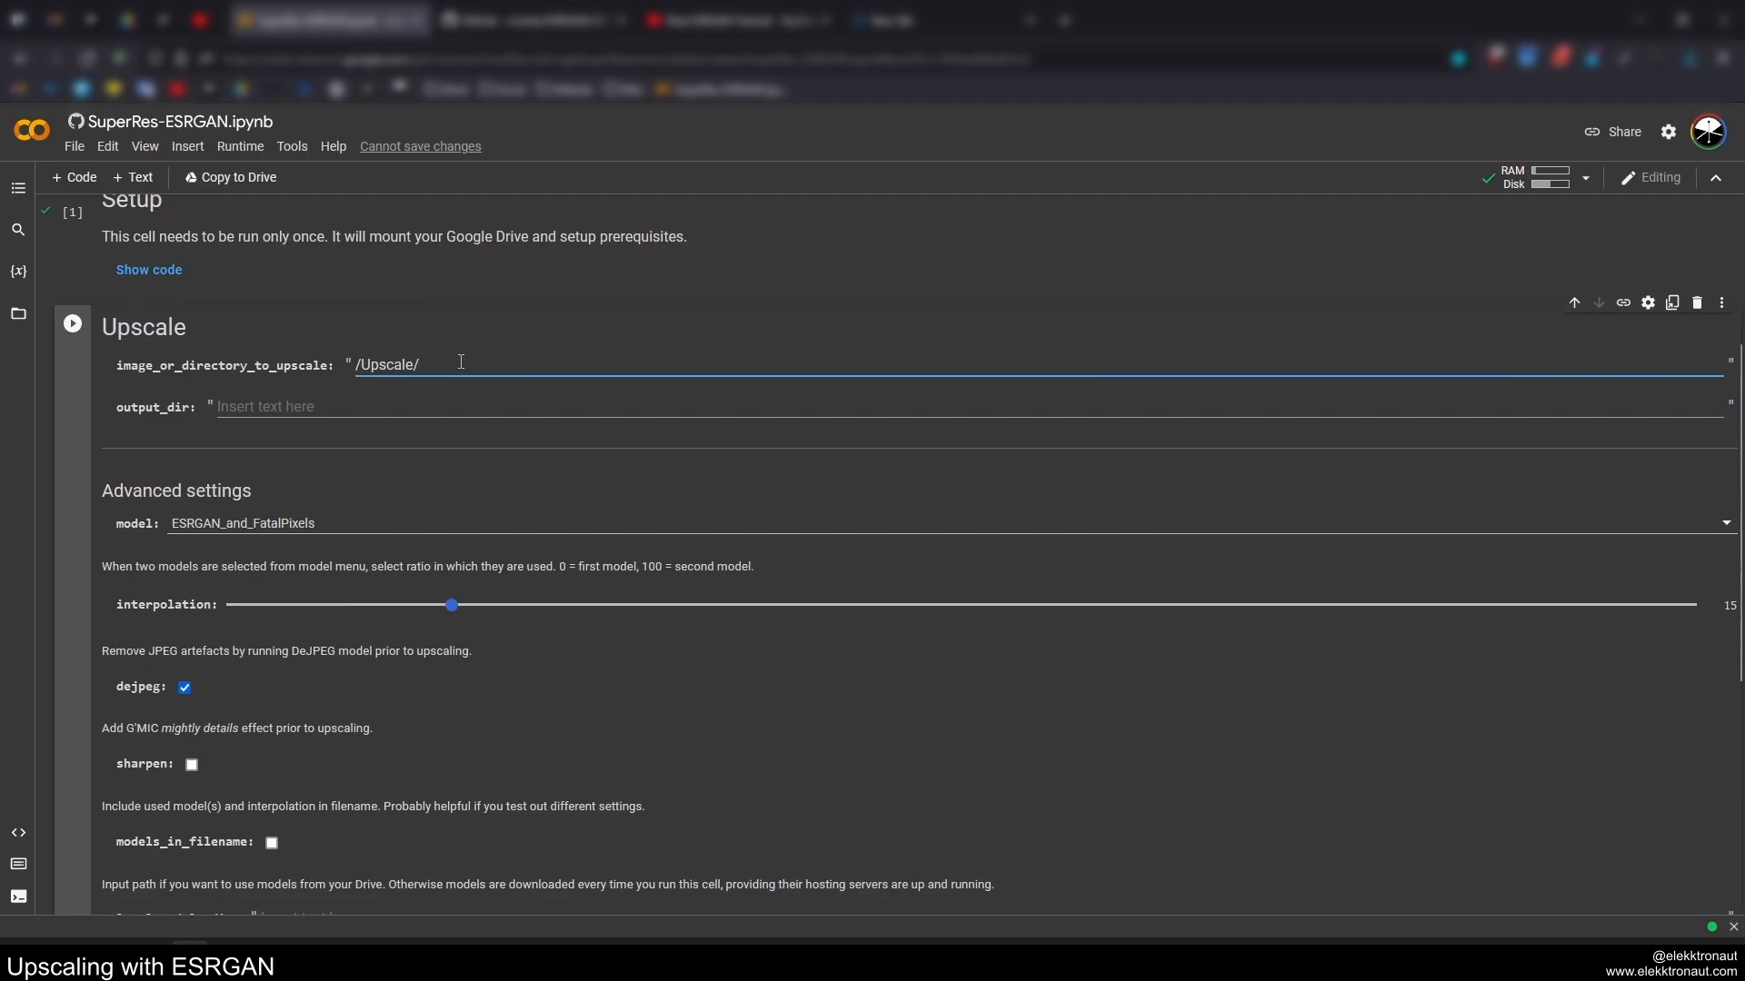
text(buterfly.jpg)
click(344, 451)
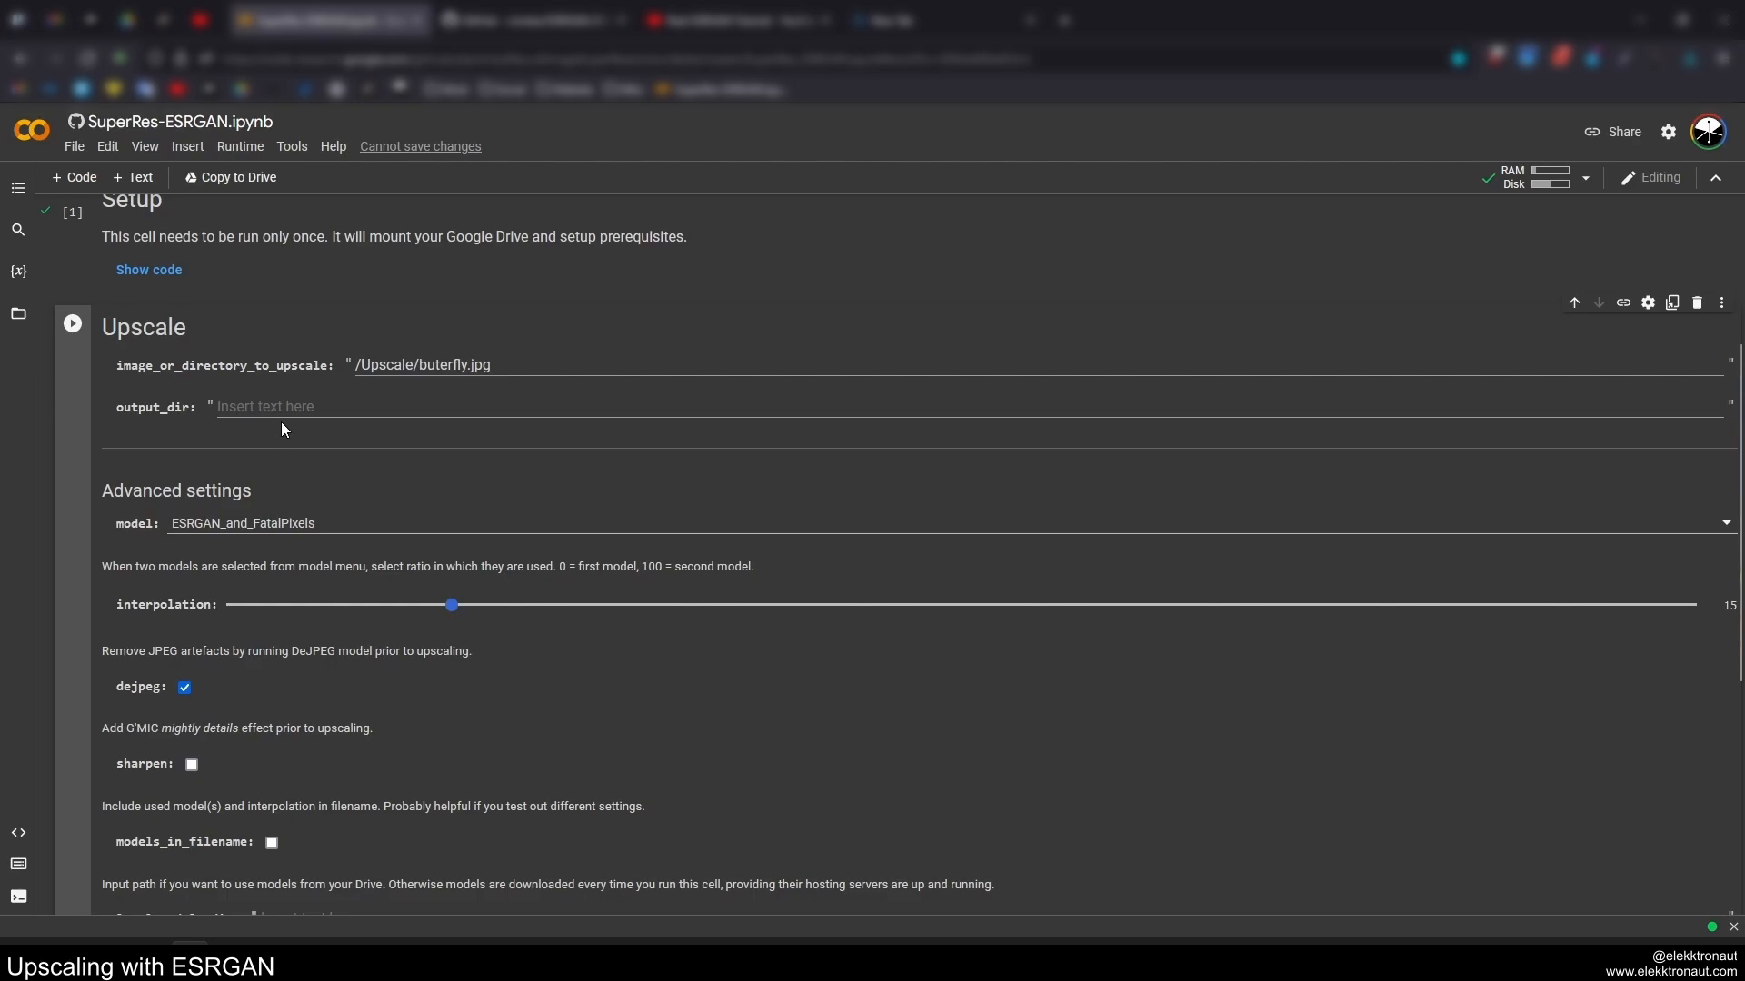
- Check the Upscale folder in Google Drive as the output location, and return to the notebook leaving output_dir blank
click(128, 20)
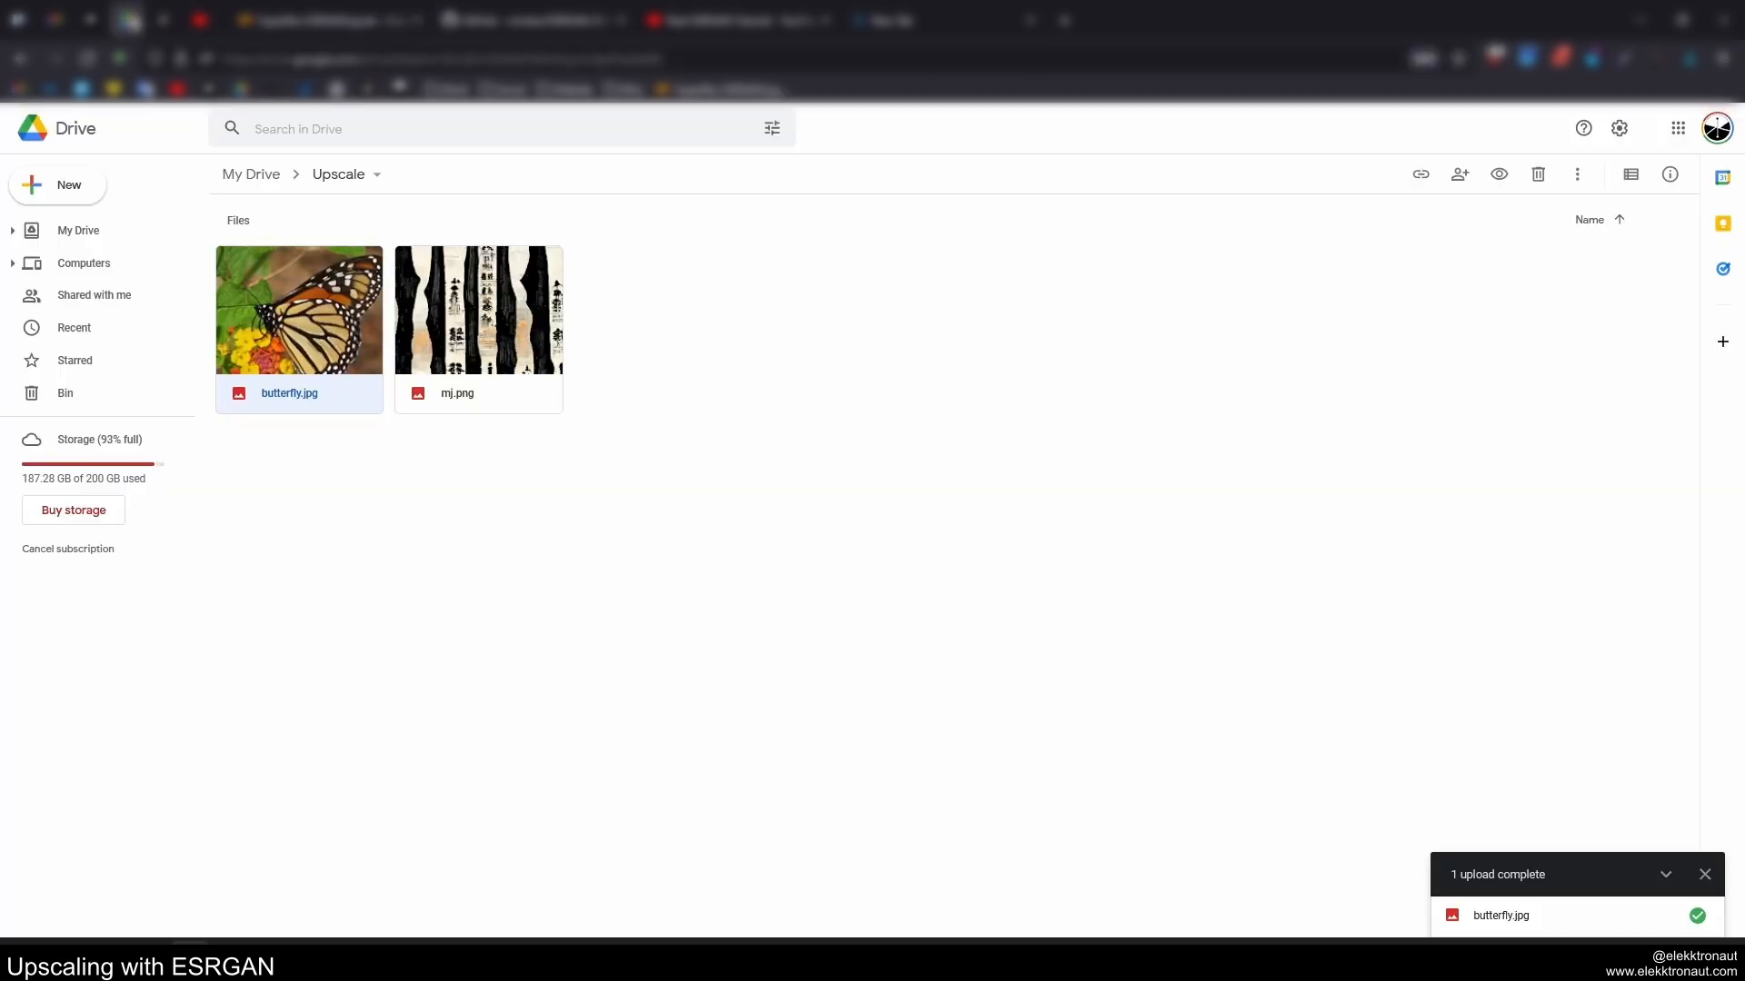
click(401, 501)
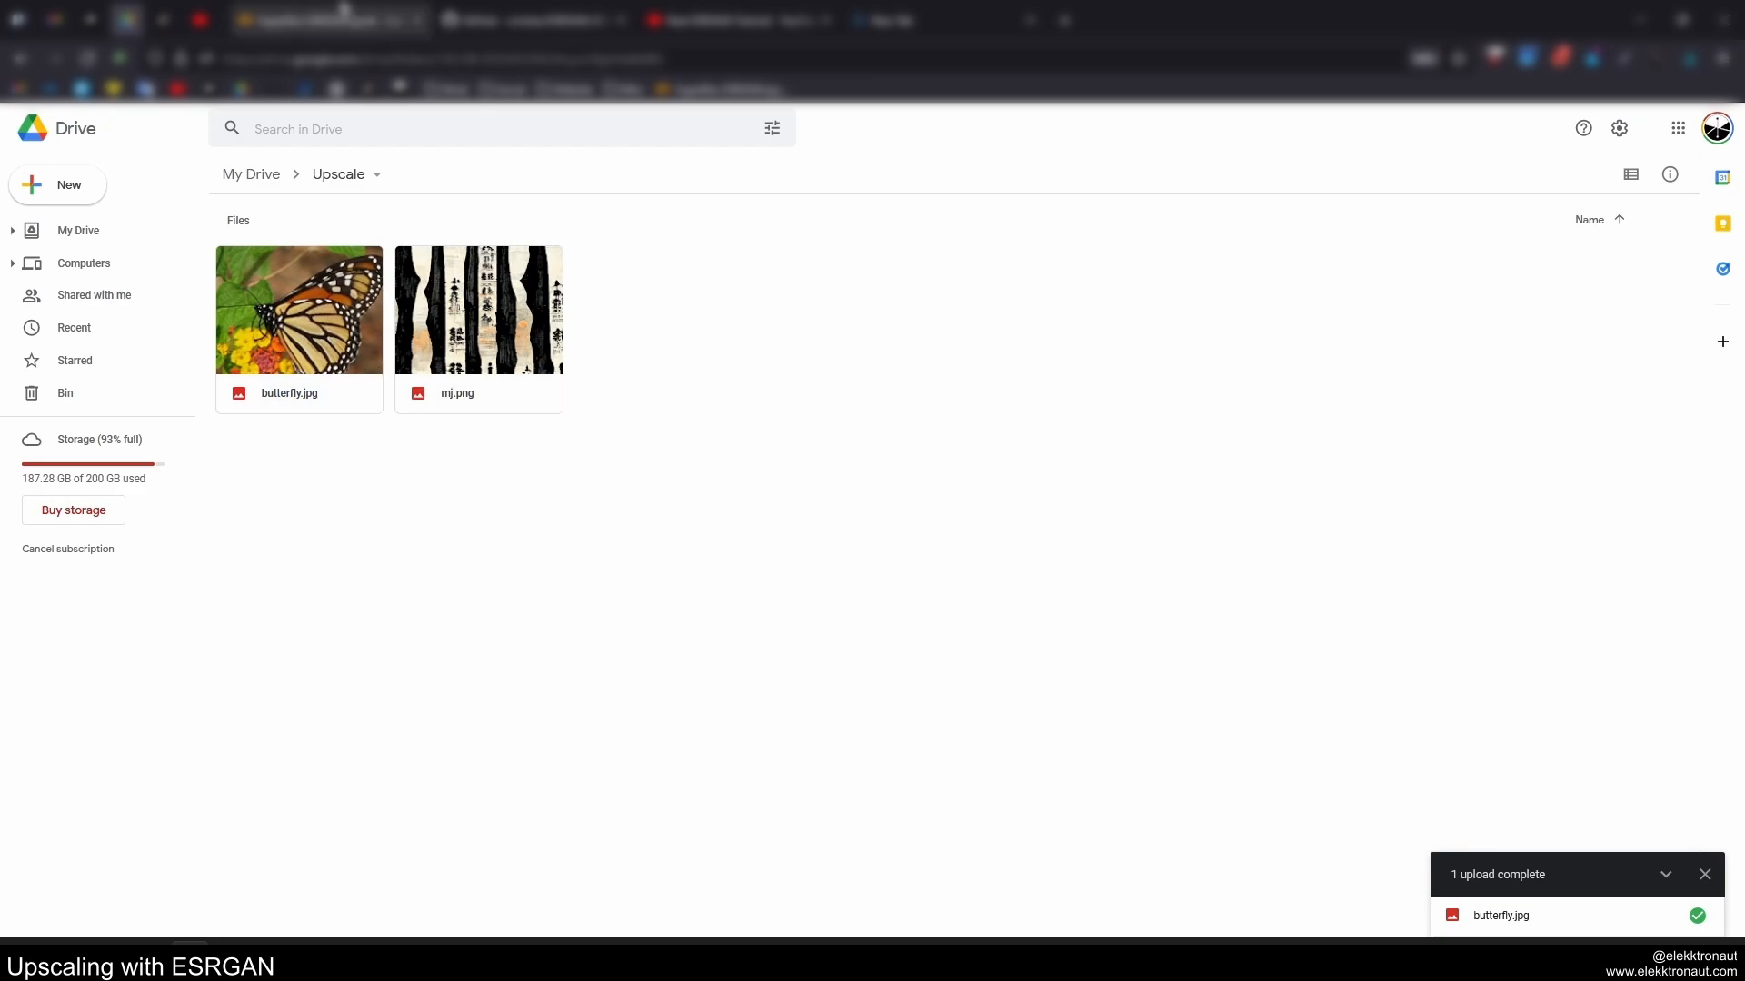
click(343, 19)
click(326, 416)
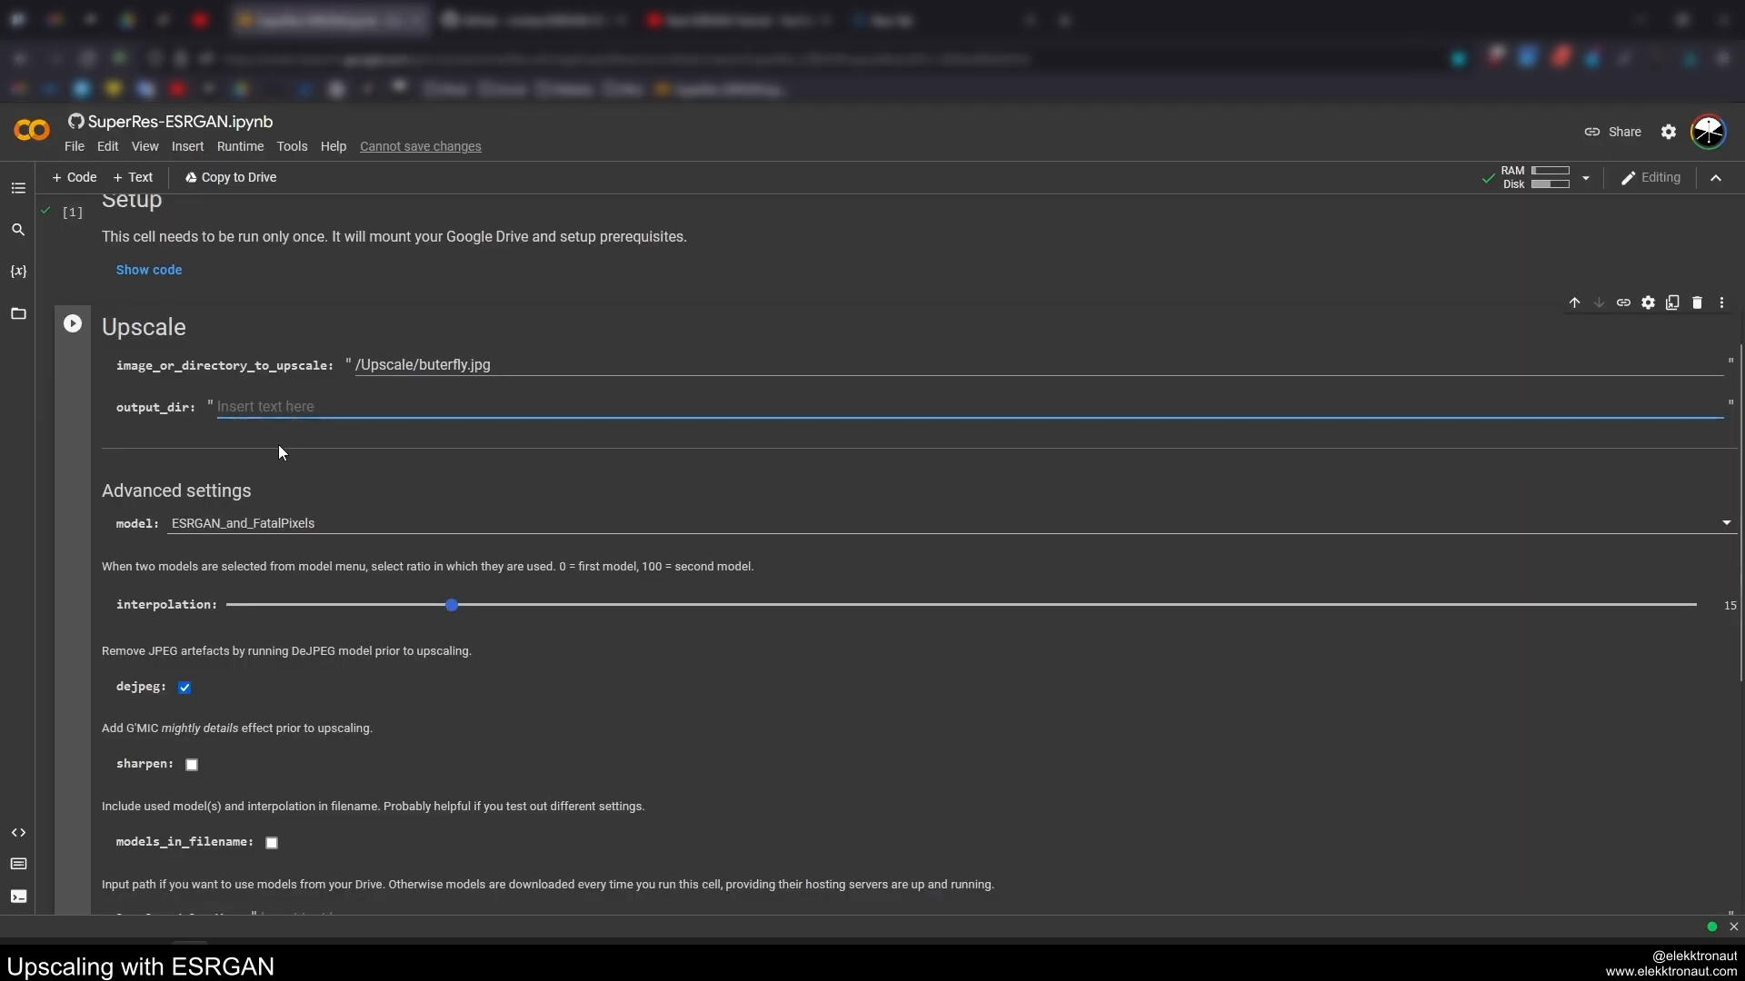
click(279, 445)
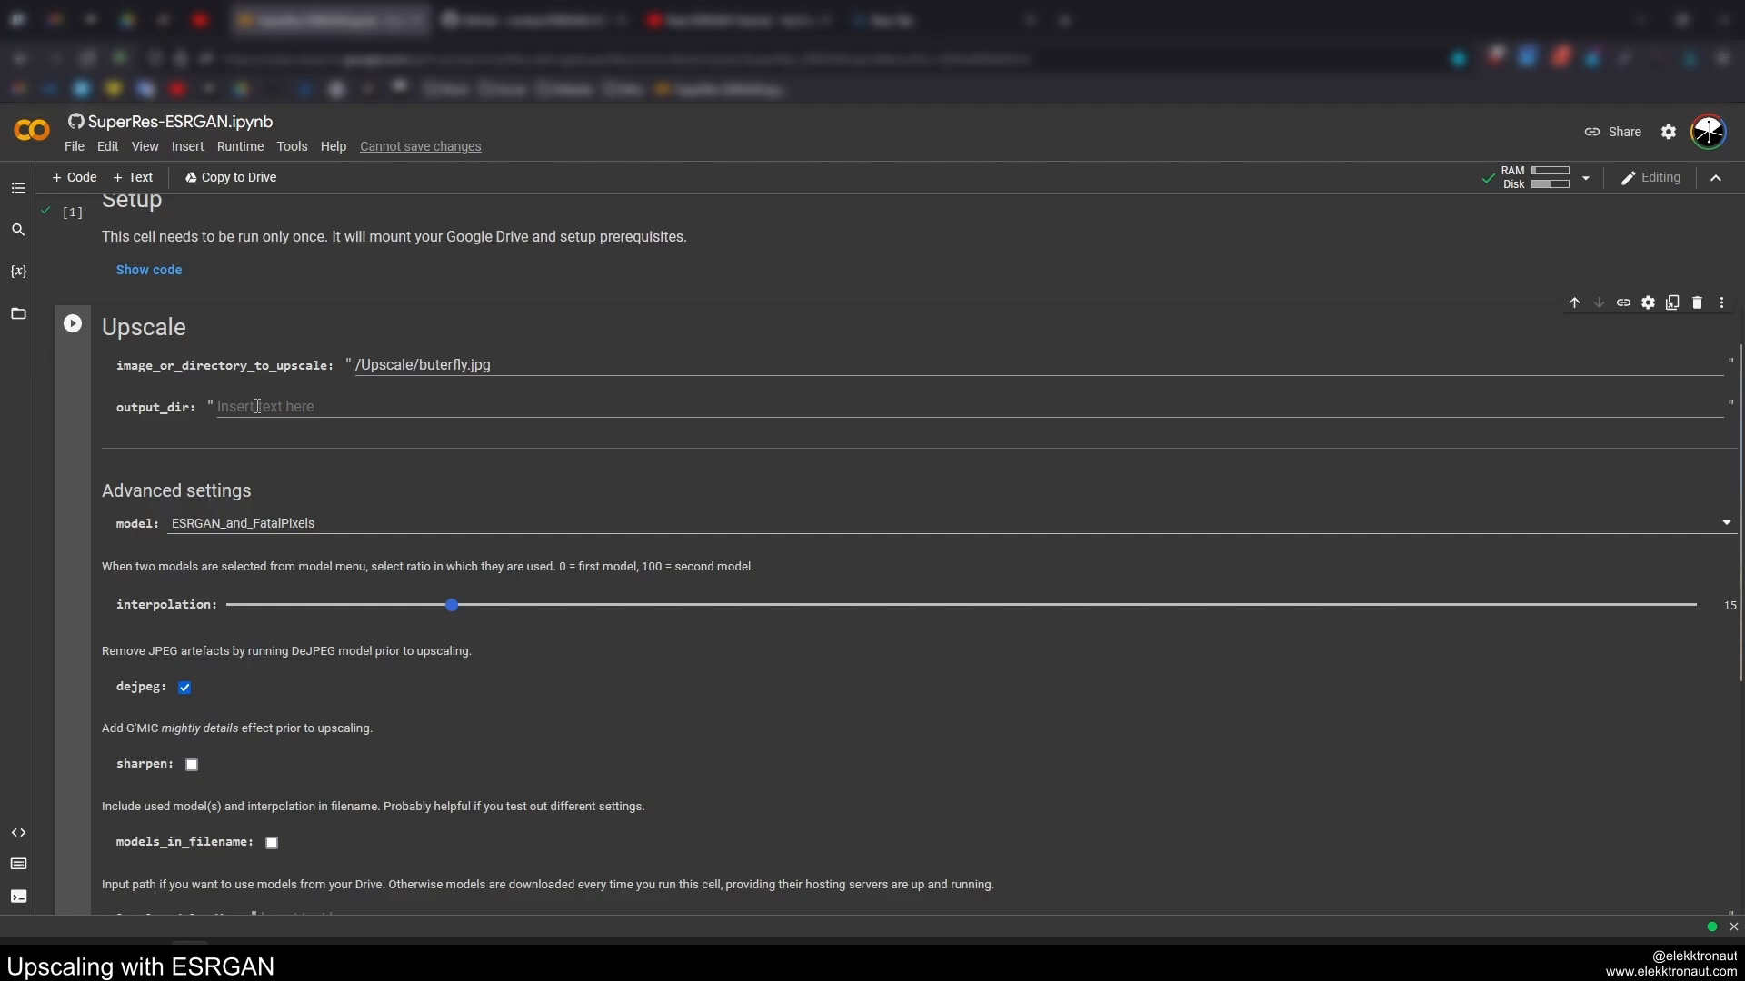
- Review the Upscale cell's model options and the ESRGAN GitHub page, keeping ESRGAN_and_FatalPixels as the model
scroll(291, 420, down, 2)
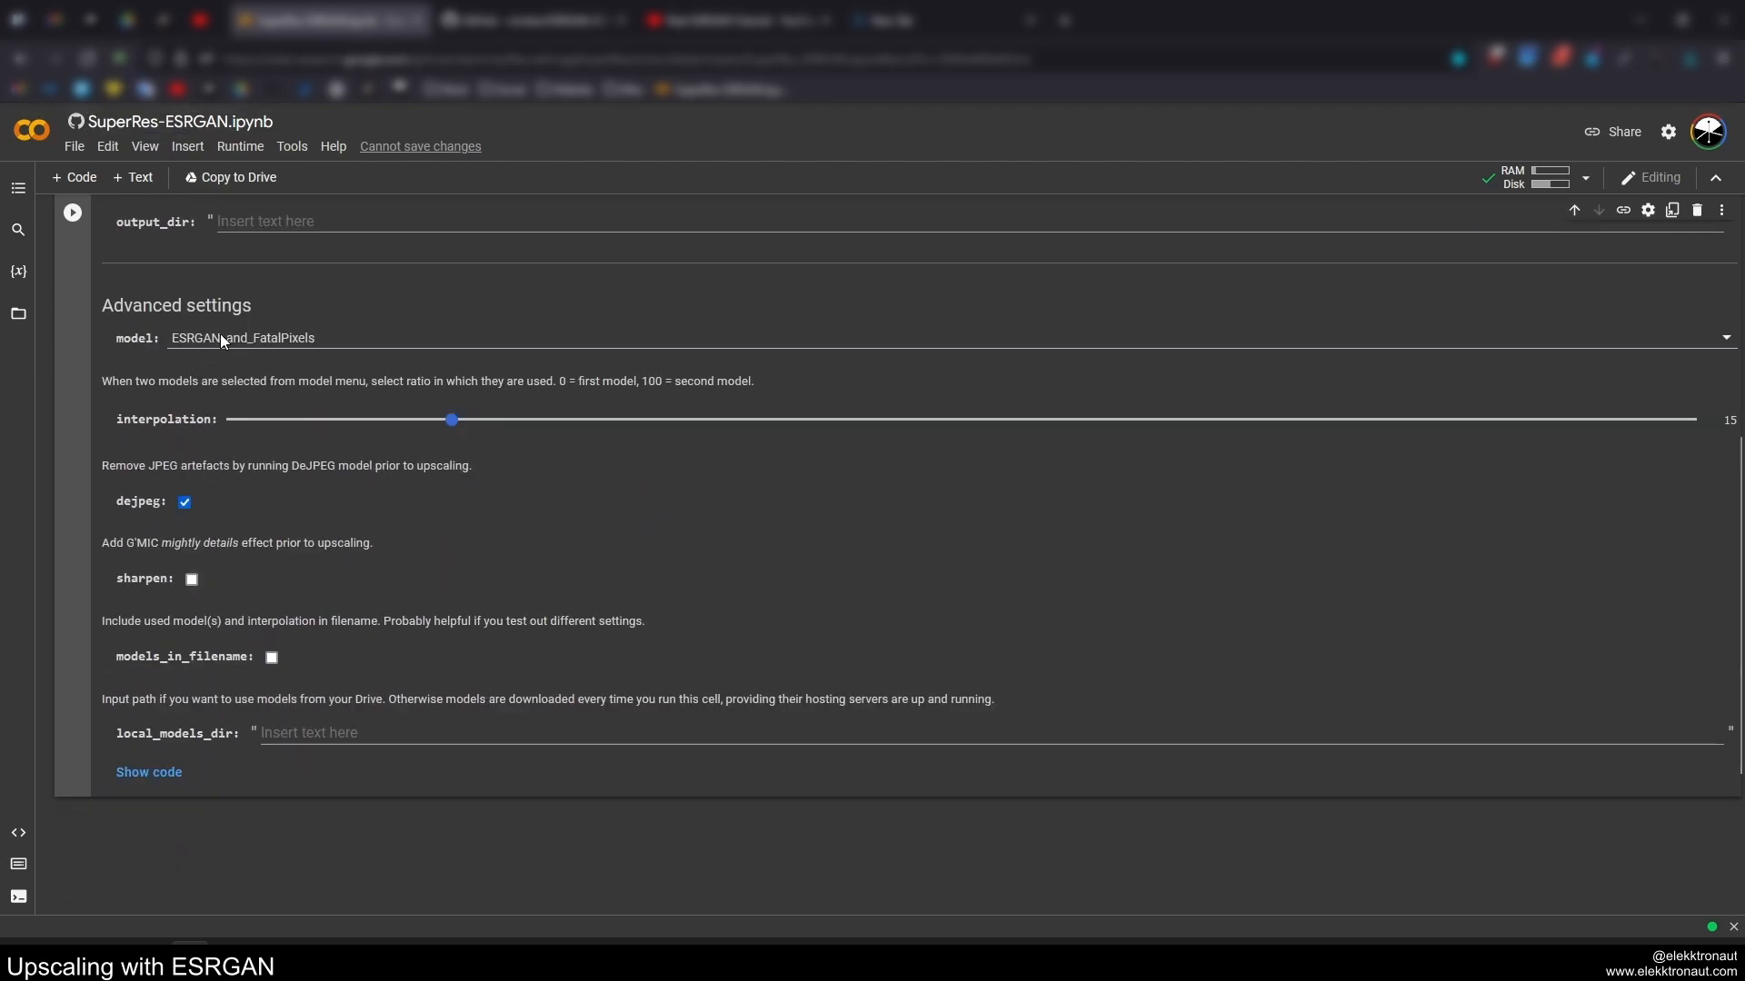
click(219, 338)
click(255, 359)
click(501, 17)
scroll(294, 421, down, 5)
scroll(327, 436, up, 5)
click(307, 11)
click(243, 338)
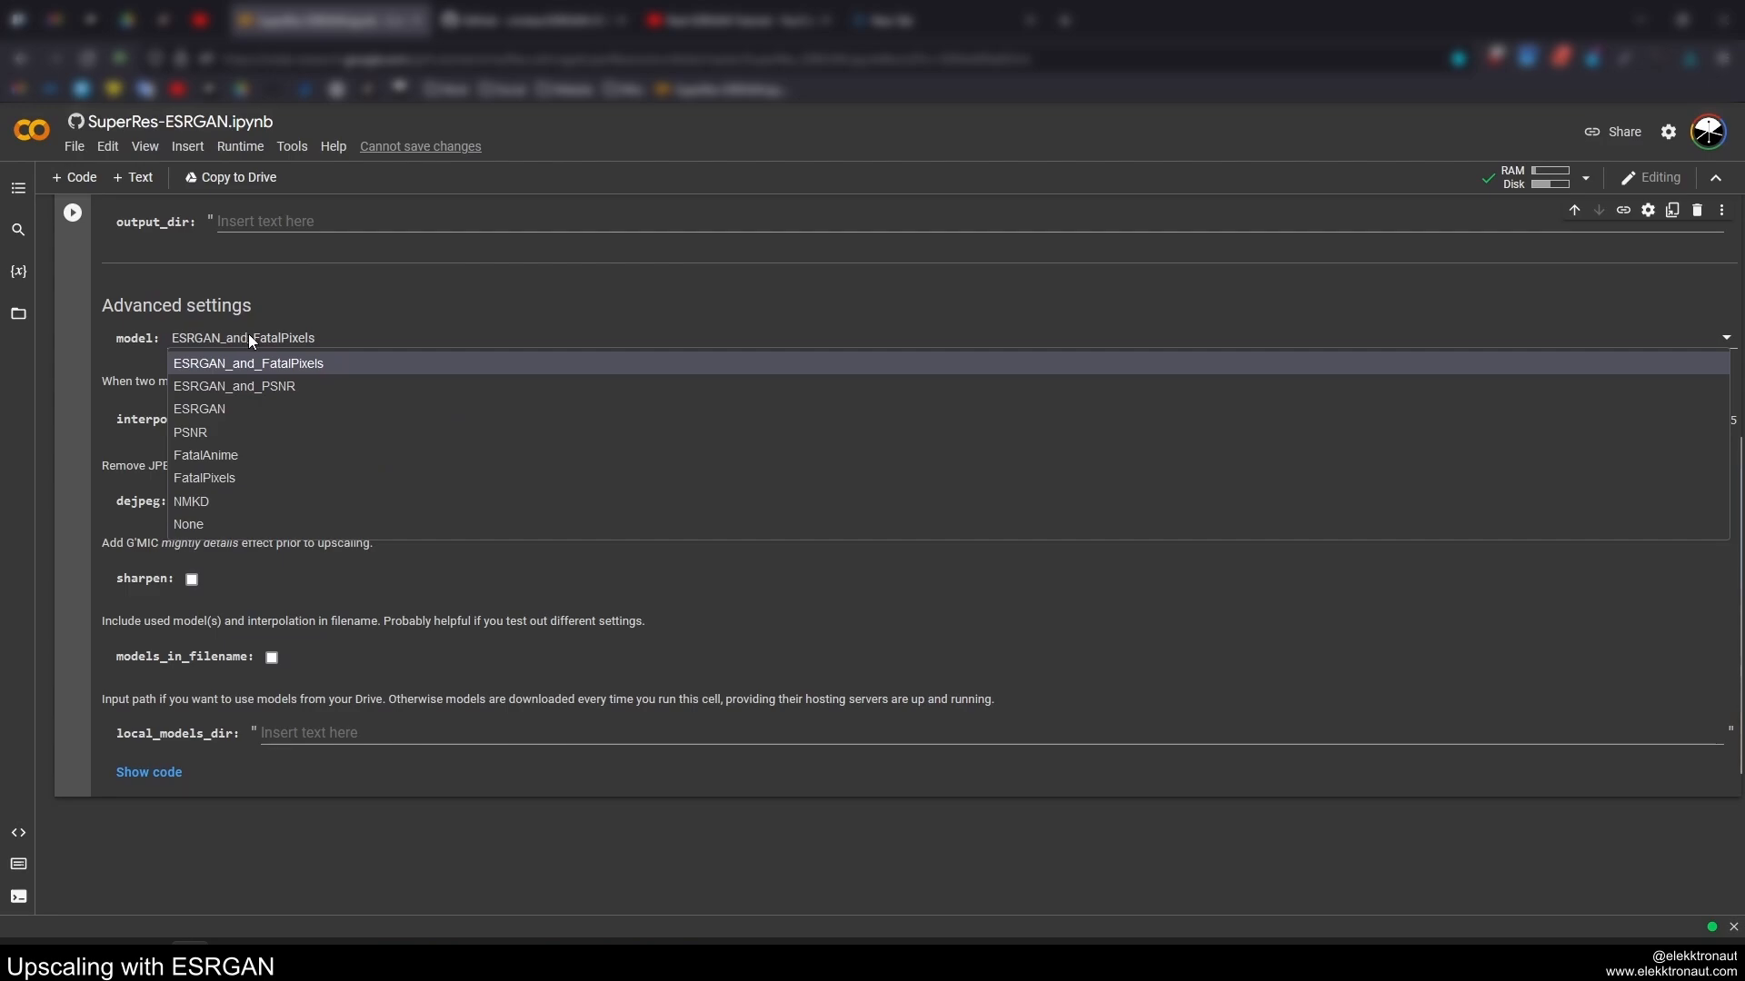
click(258, 337)
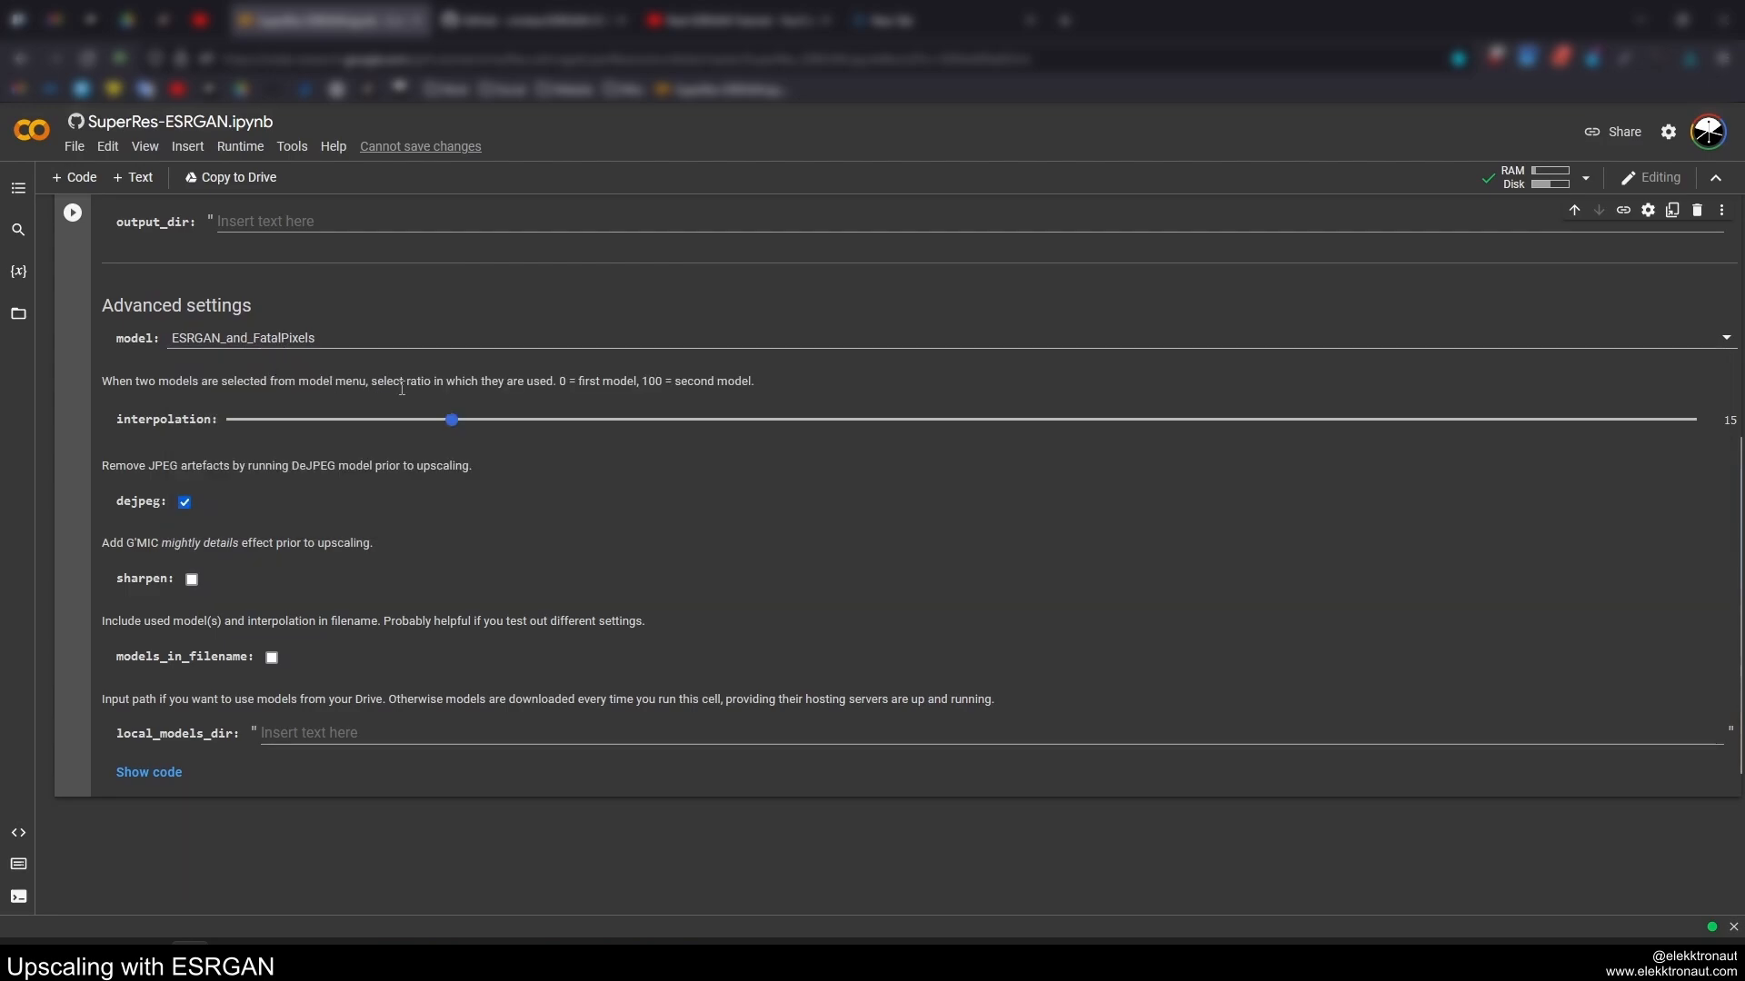
- Set the interpolation between the two models to 24 and turn off dejpeg in the advanced settings
drag(465, 412, 580, 438)
scroll(236, 564, down, 1)
scroll(235, 473, down, 1)
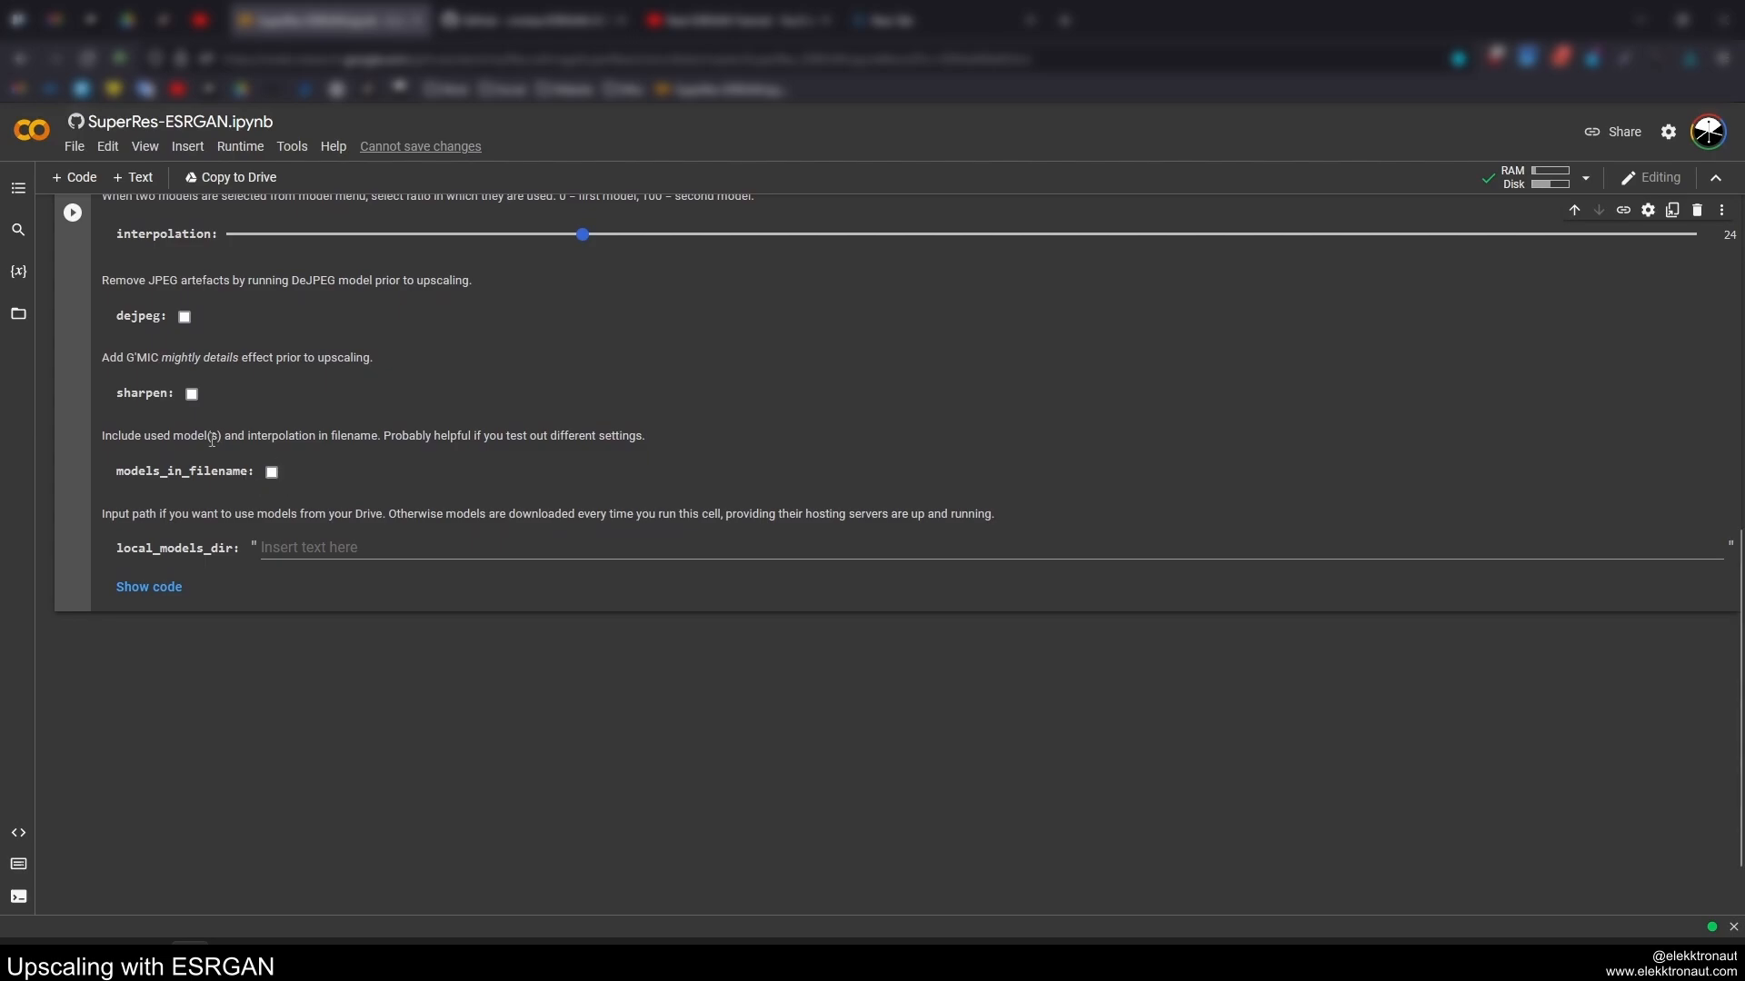
scroll(352, 452, up, 1)
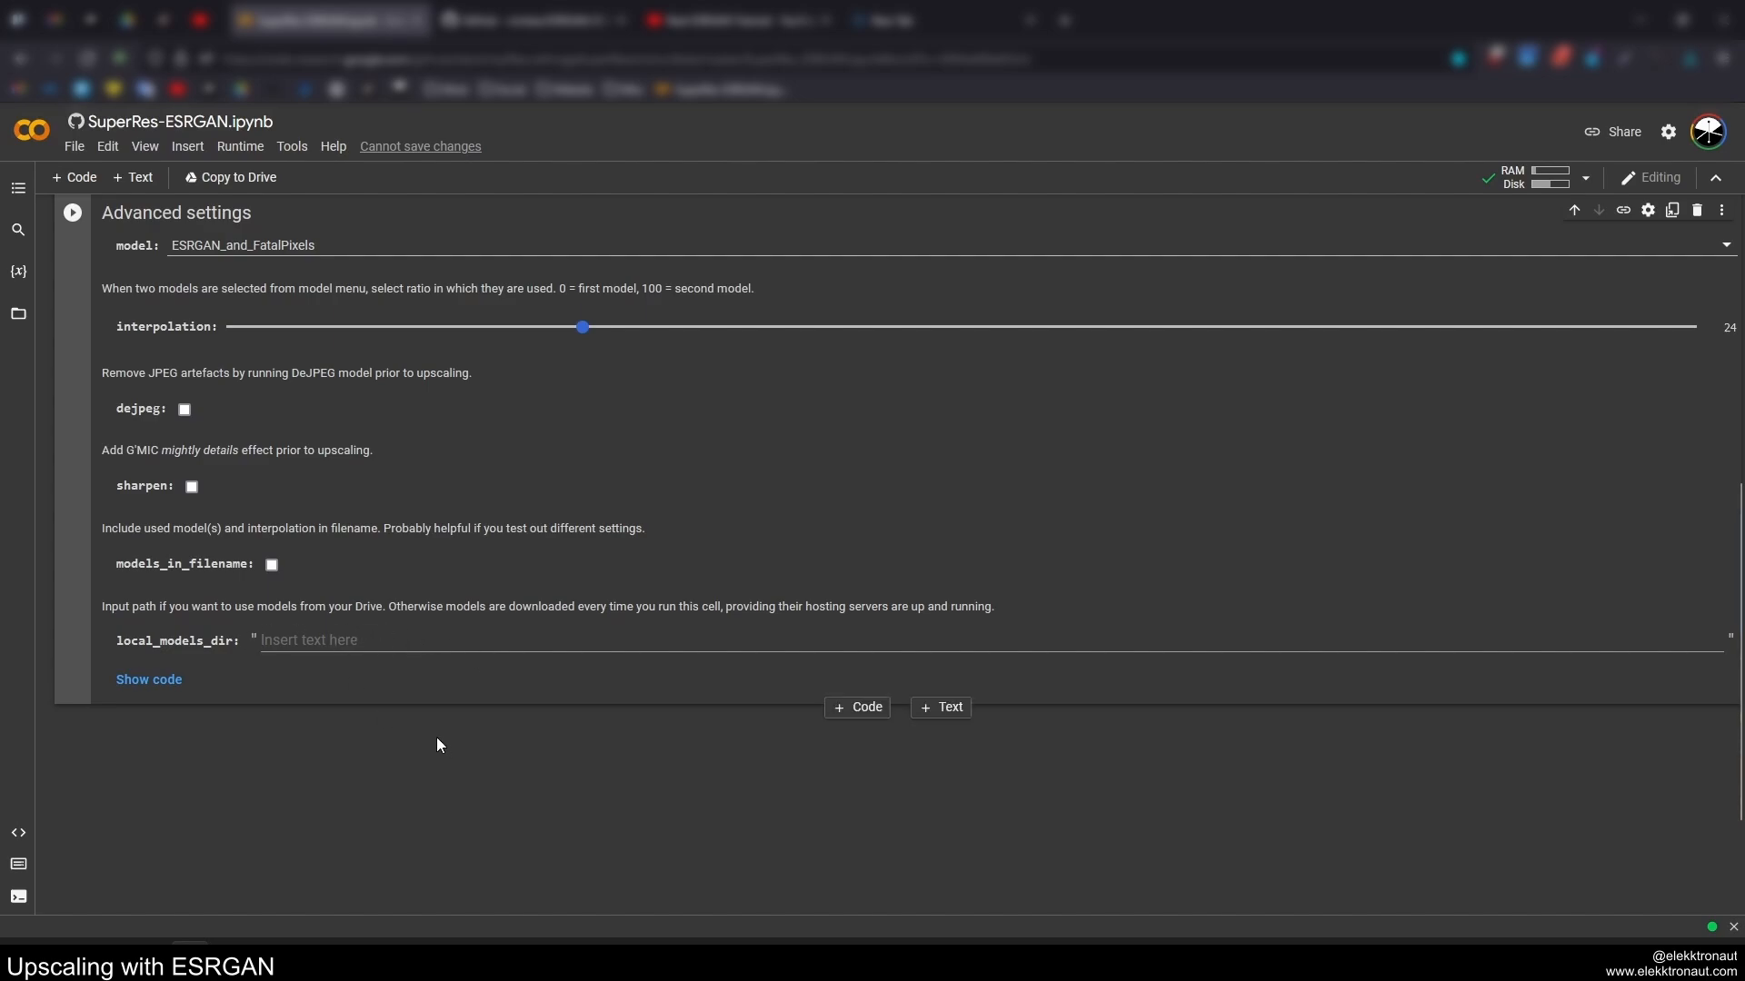
- Run the Upscale cell, accepting the warning that the notebook was not authored by Google, and check the cell's output
scroll(433, 738, up, 1)
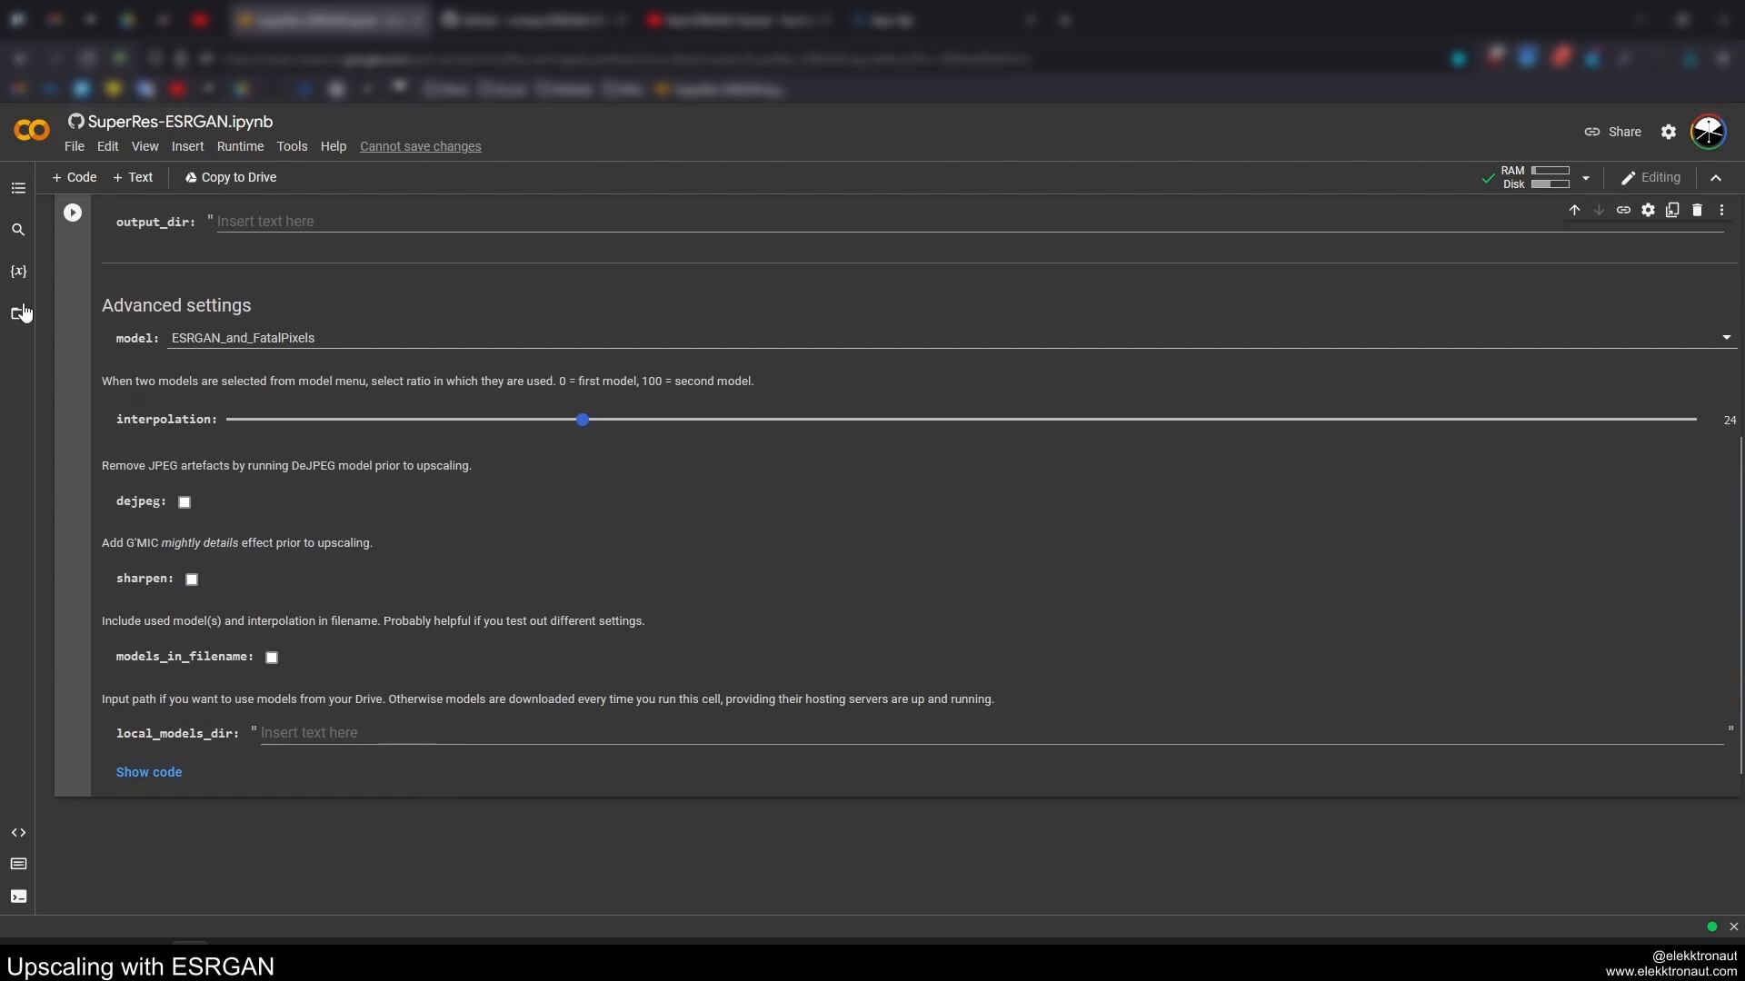
click(73, 215)
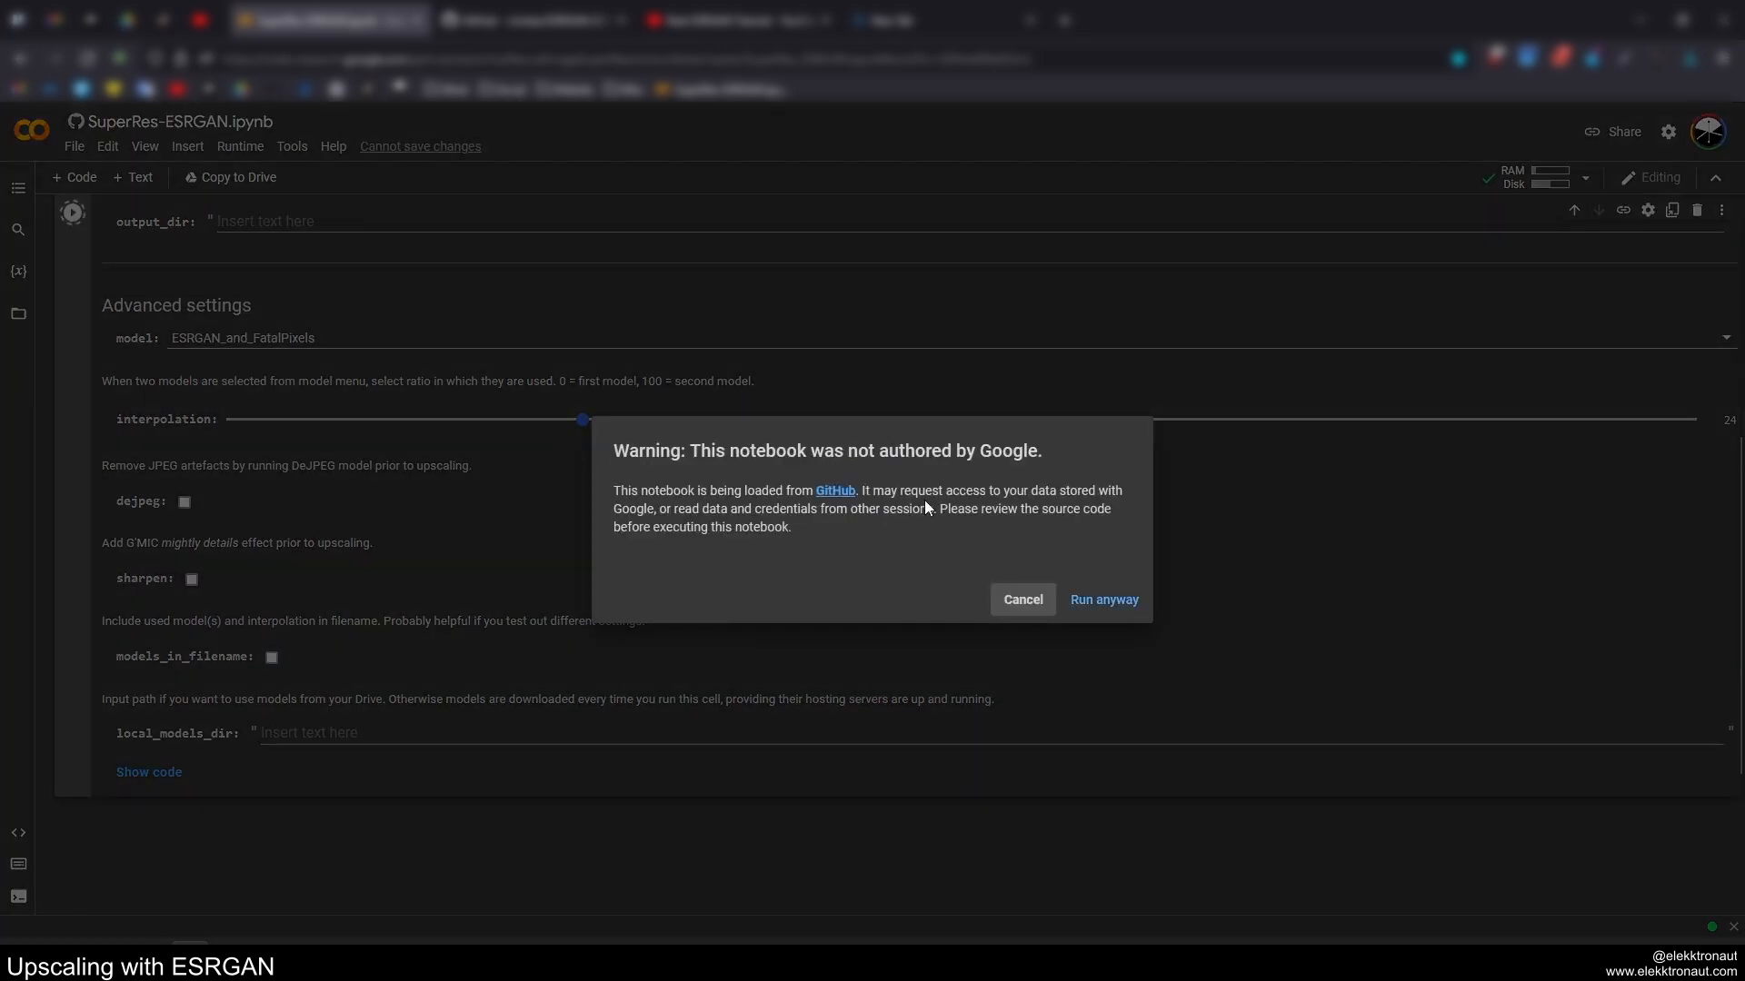
click(1094, 601)
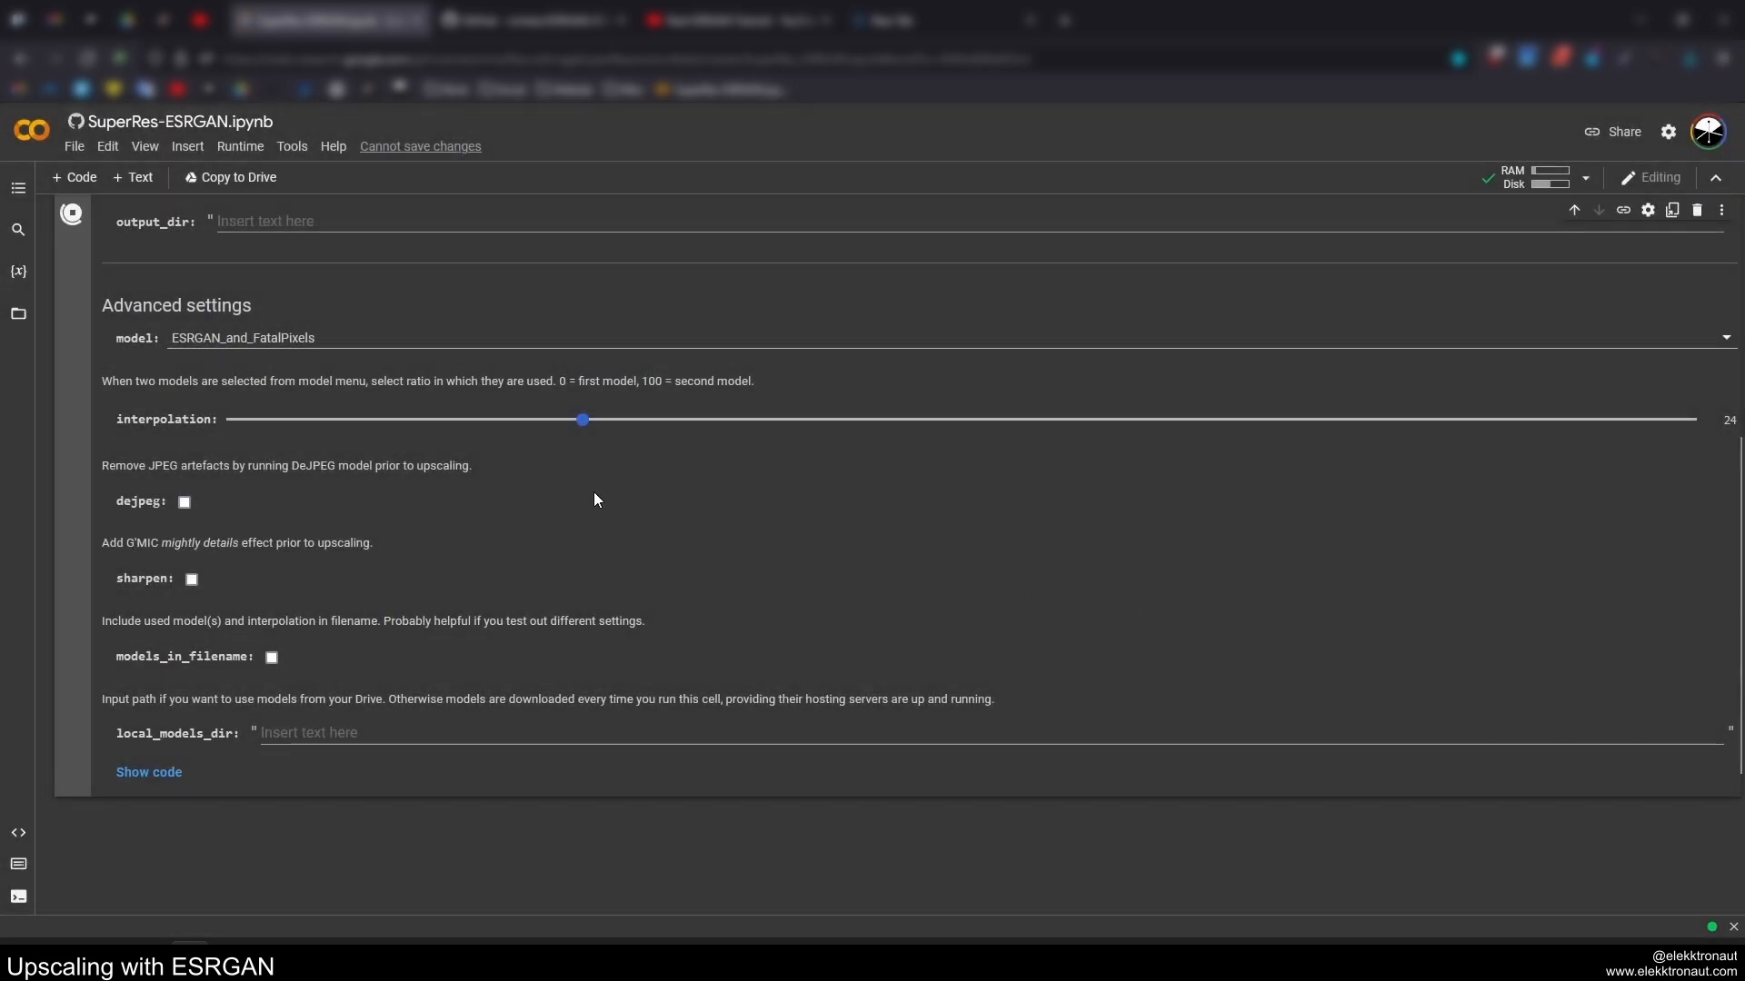
scroll(467, 430, down, 2)
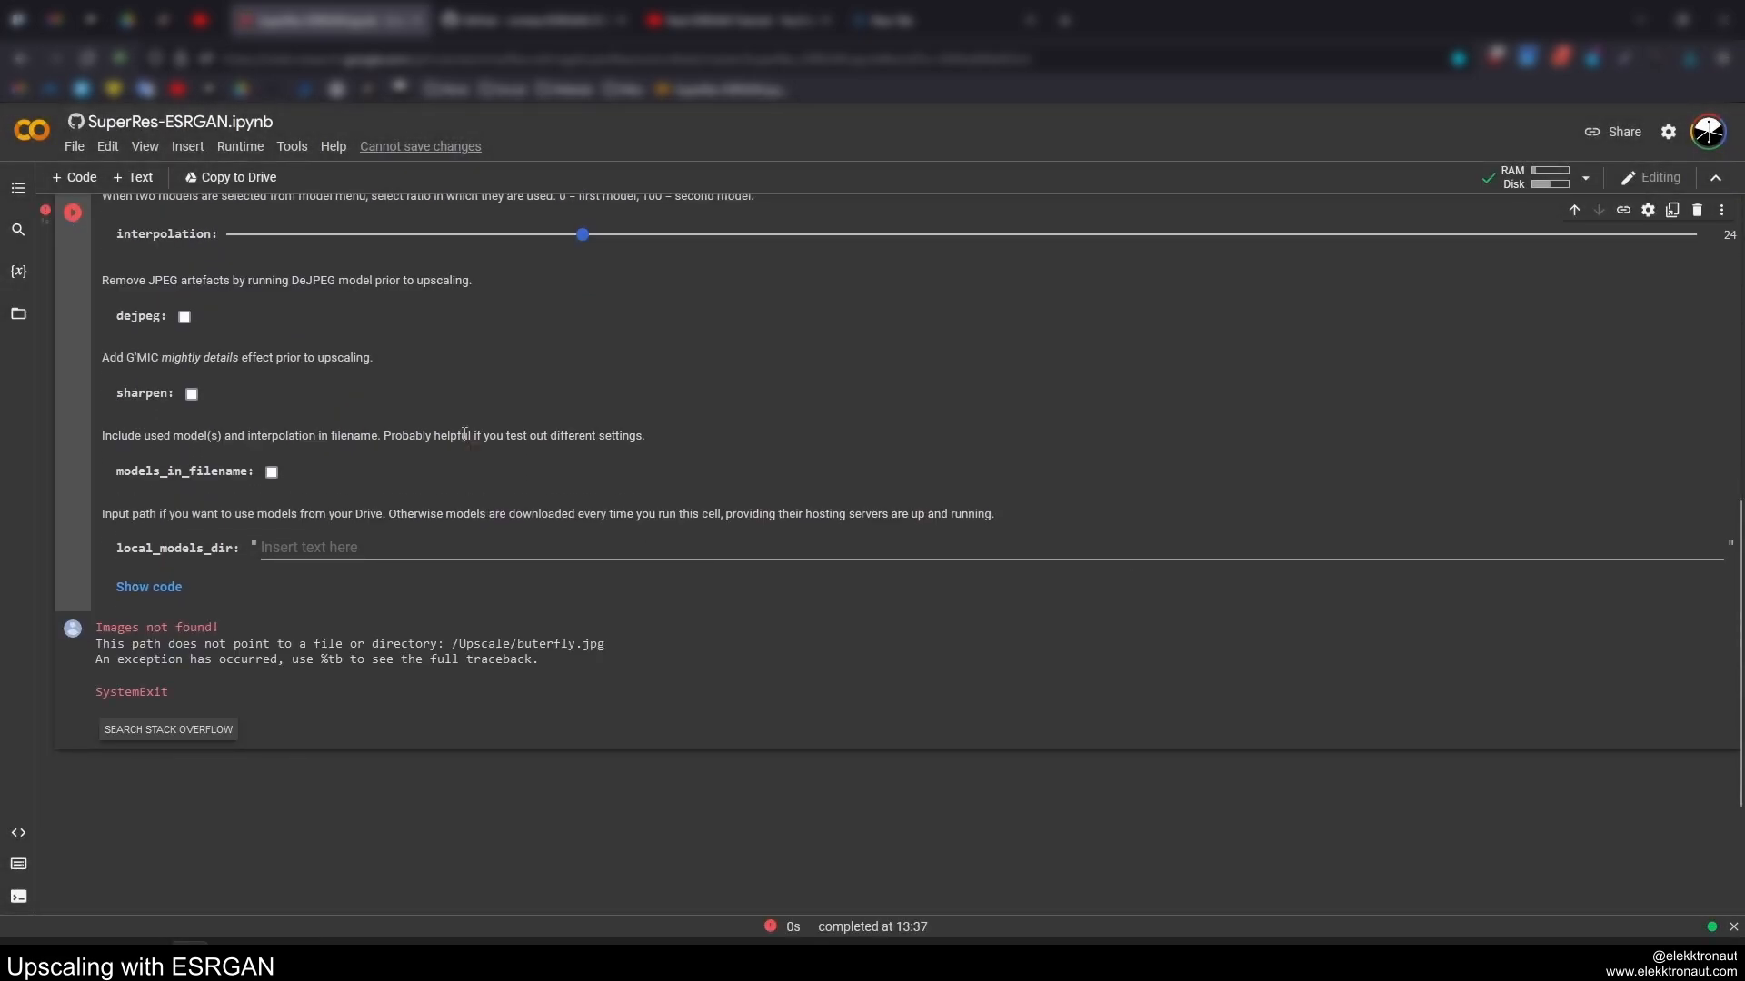
scroll(460, 658, up, 2)
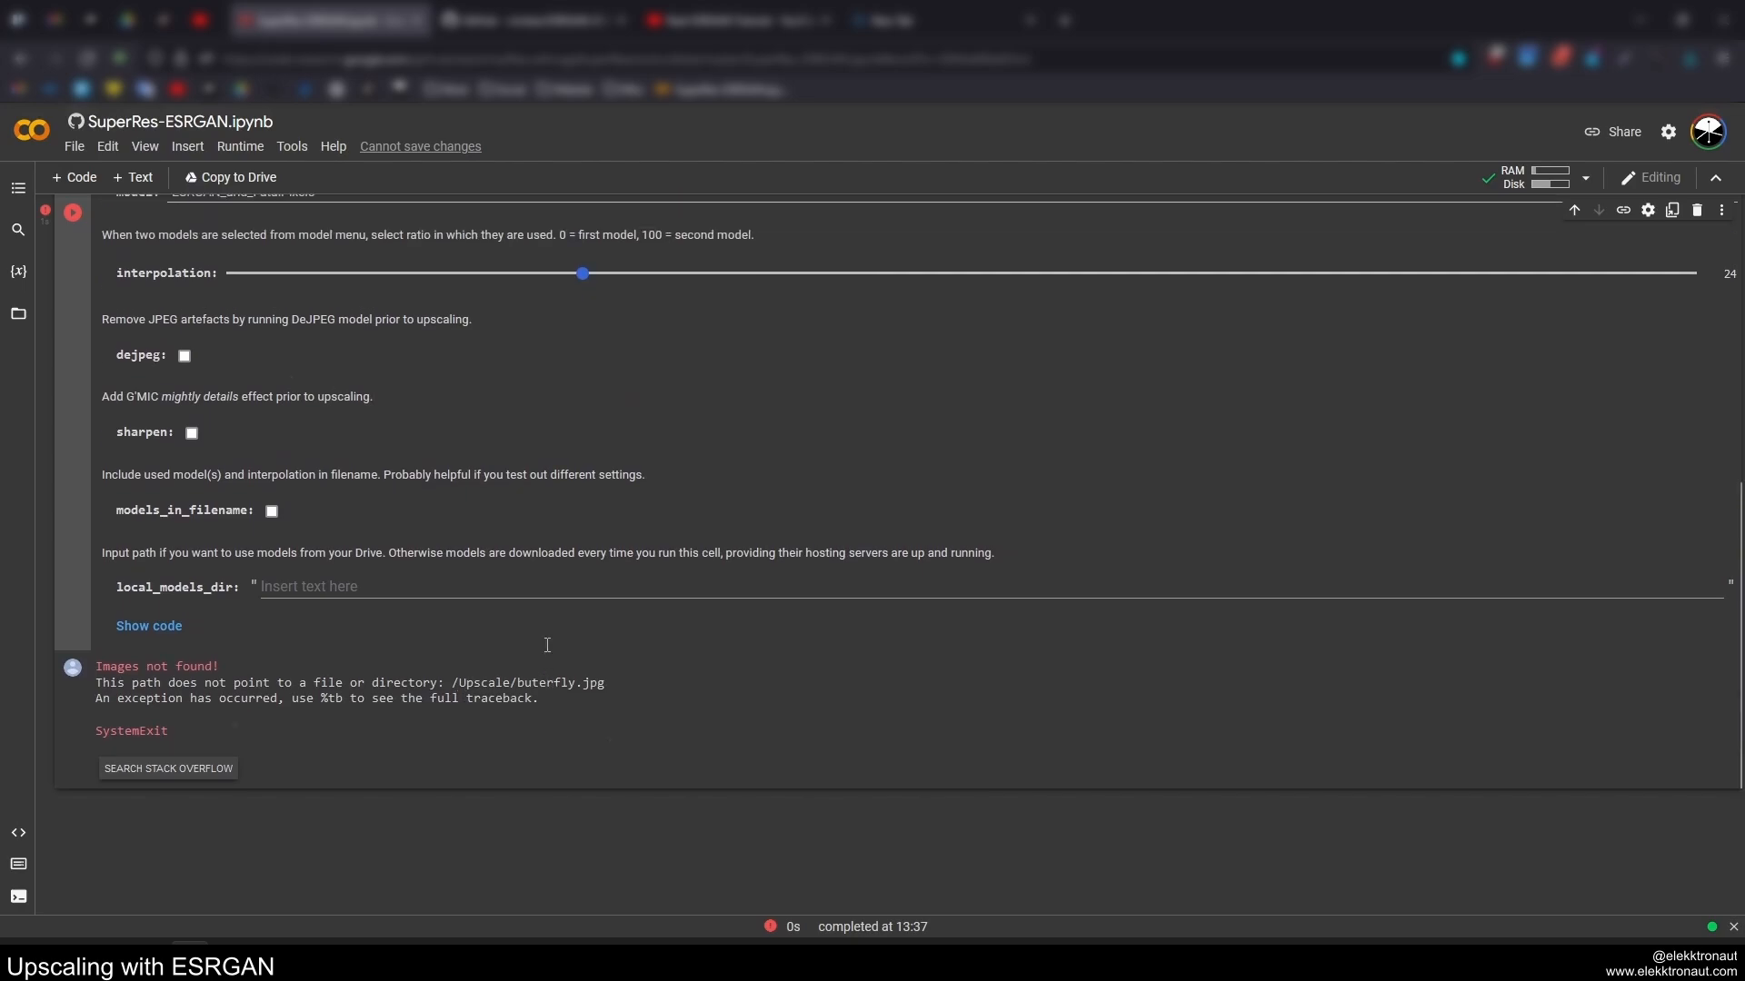
scroll(526, 645, down, 2)
- Correct image_or_directory_to_upscale to /Upscale/butterfly.jpg and run the Upscale cell again, checking the run output
scroll(481, 661, up, 6)
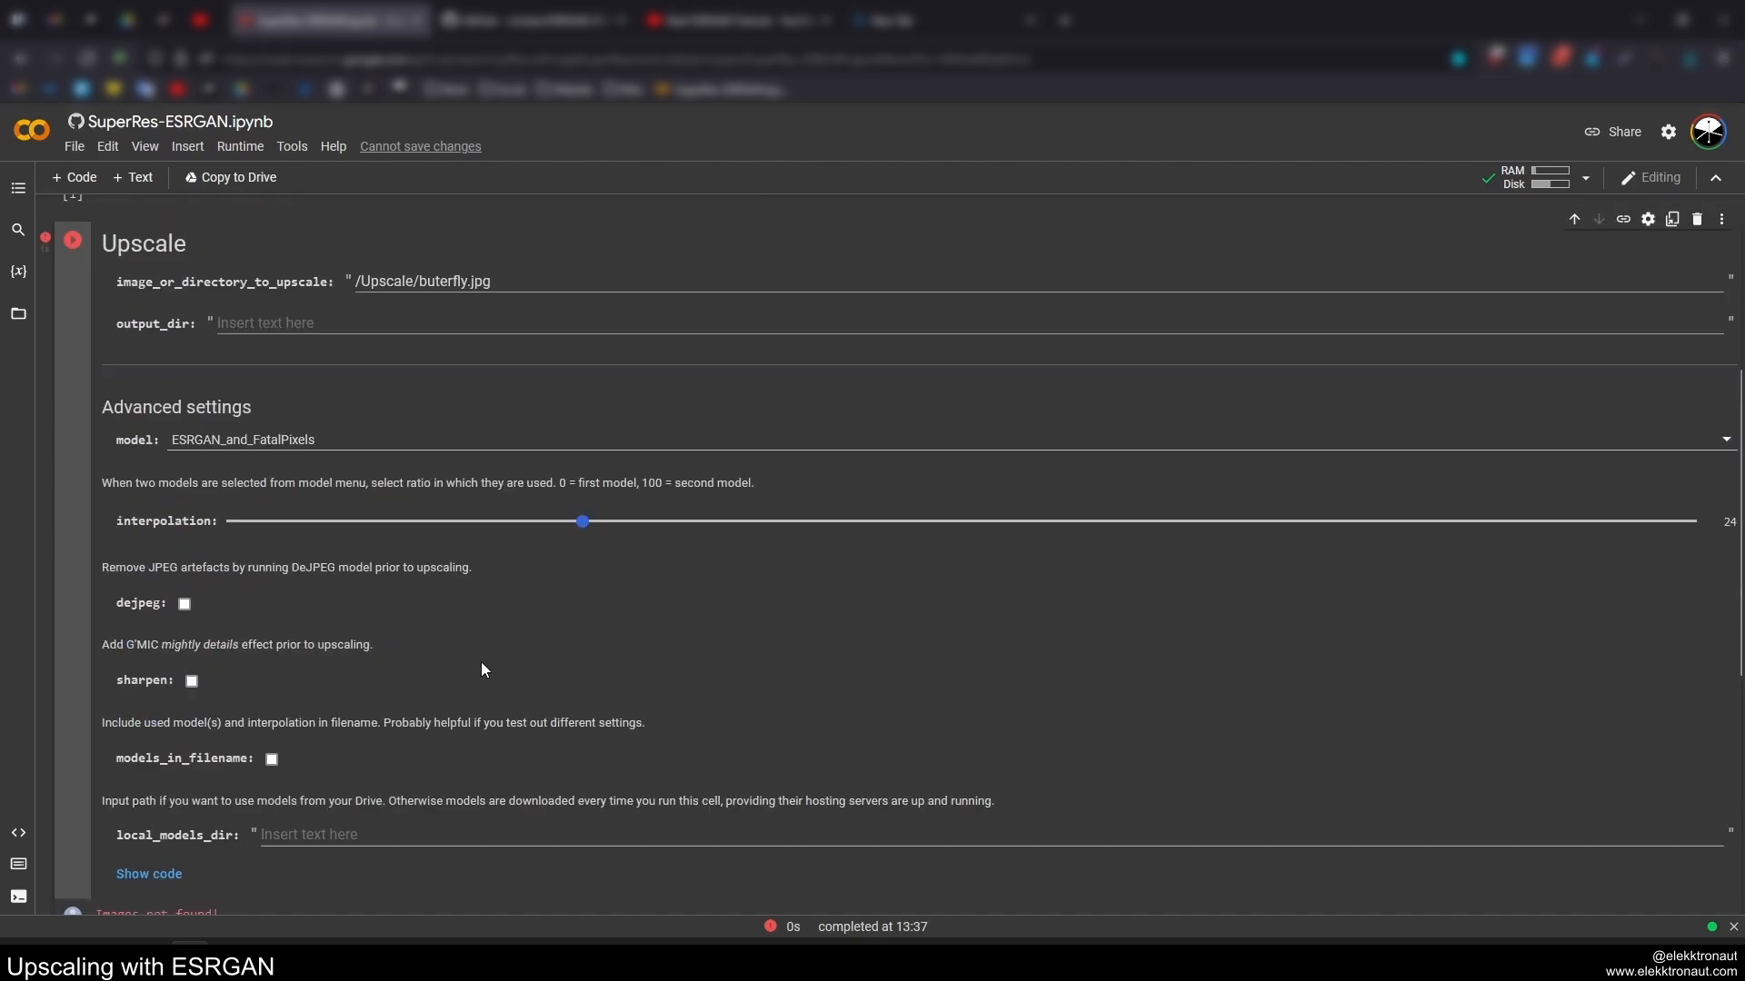
scroll(456, 568, down, 3)
click(432, 274)
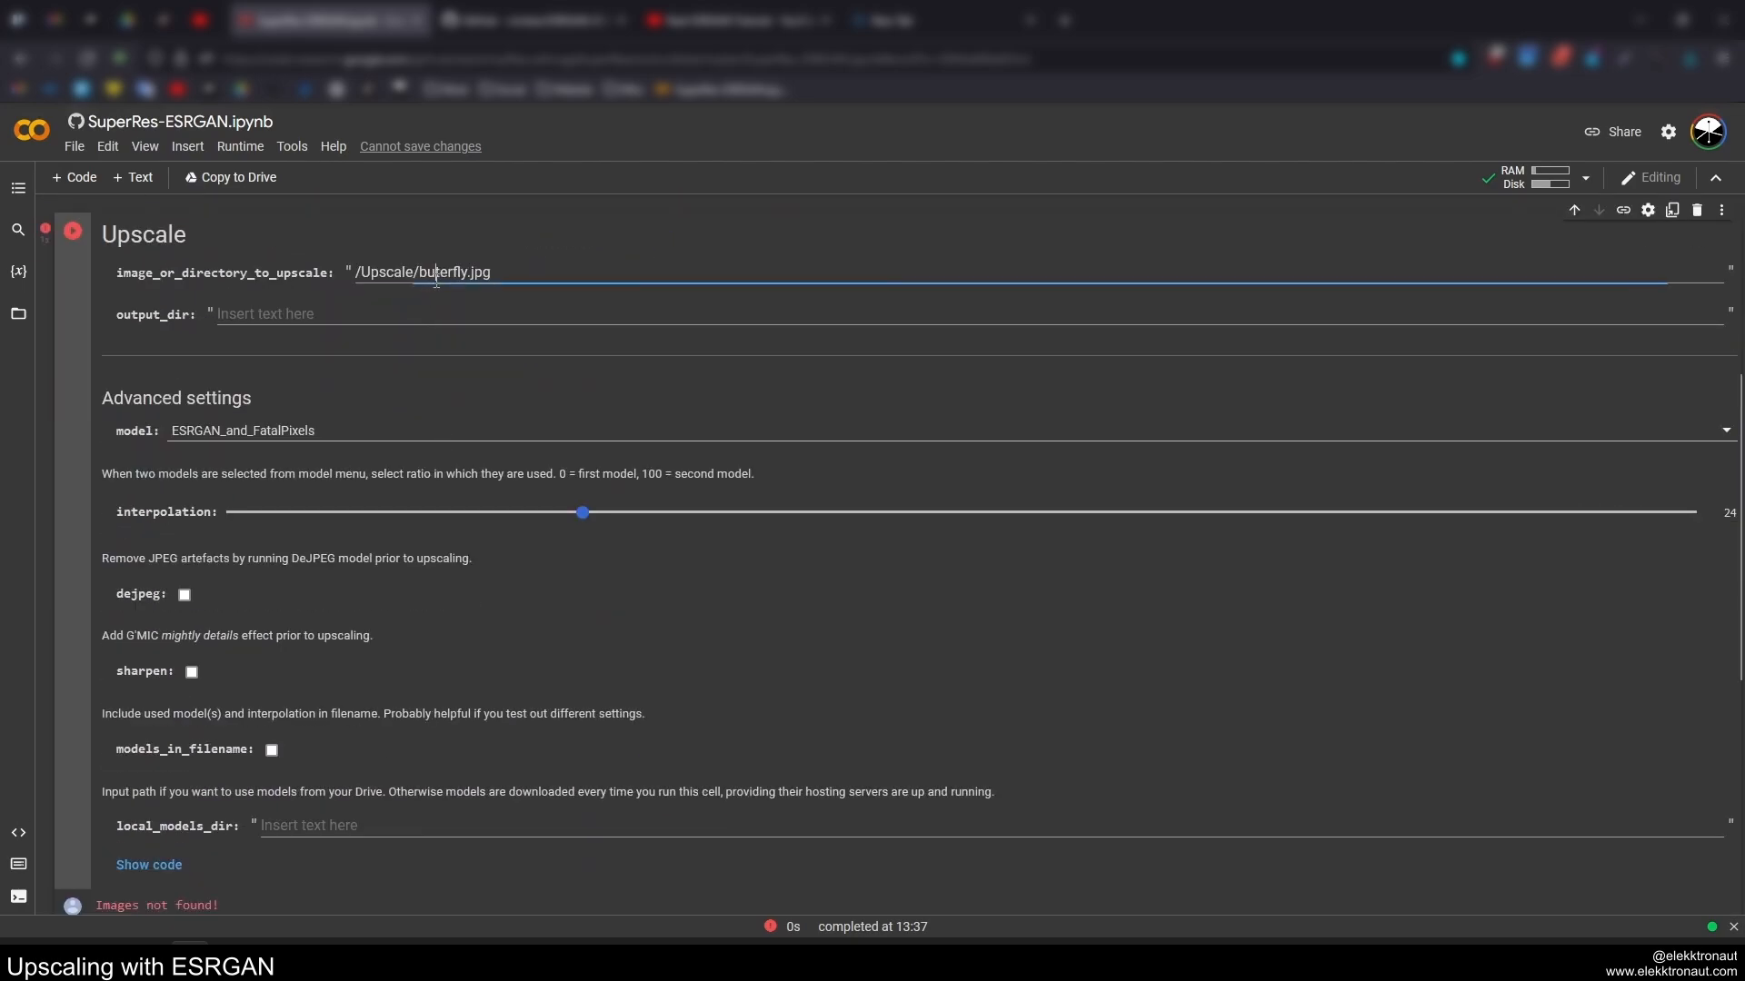
text(t)
scroll(471, 343, down, 5)
scroll(363, 363, up, 2)
click(66, 214)
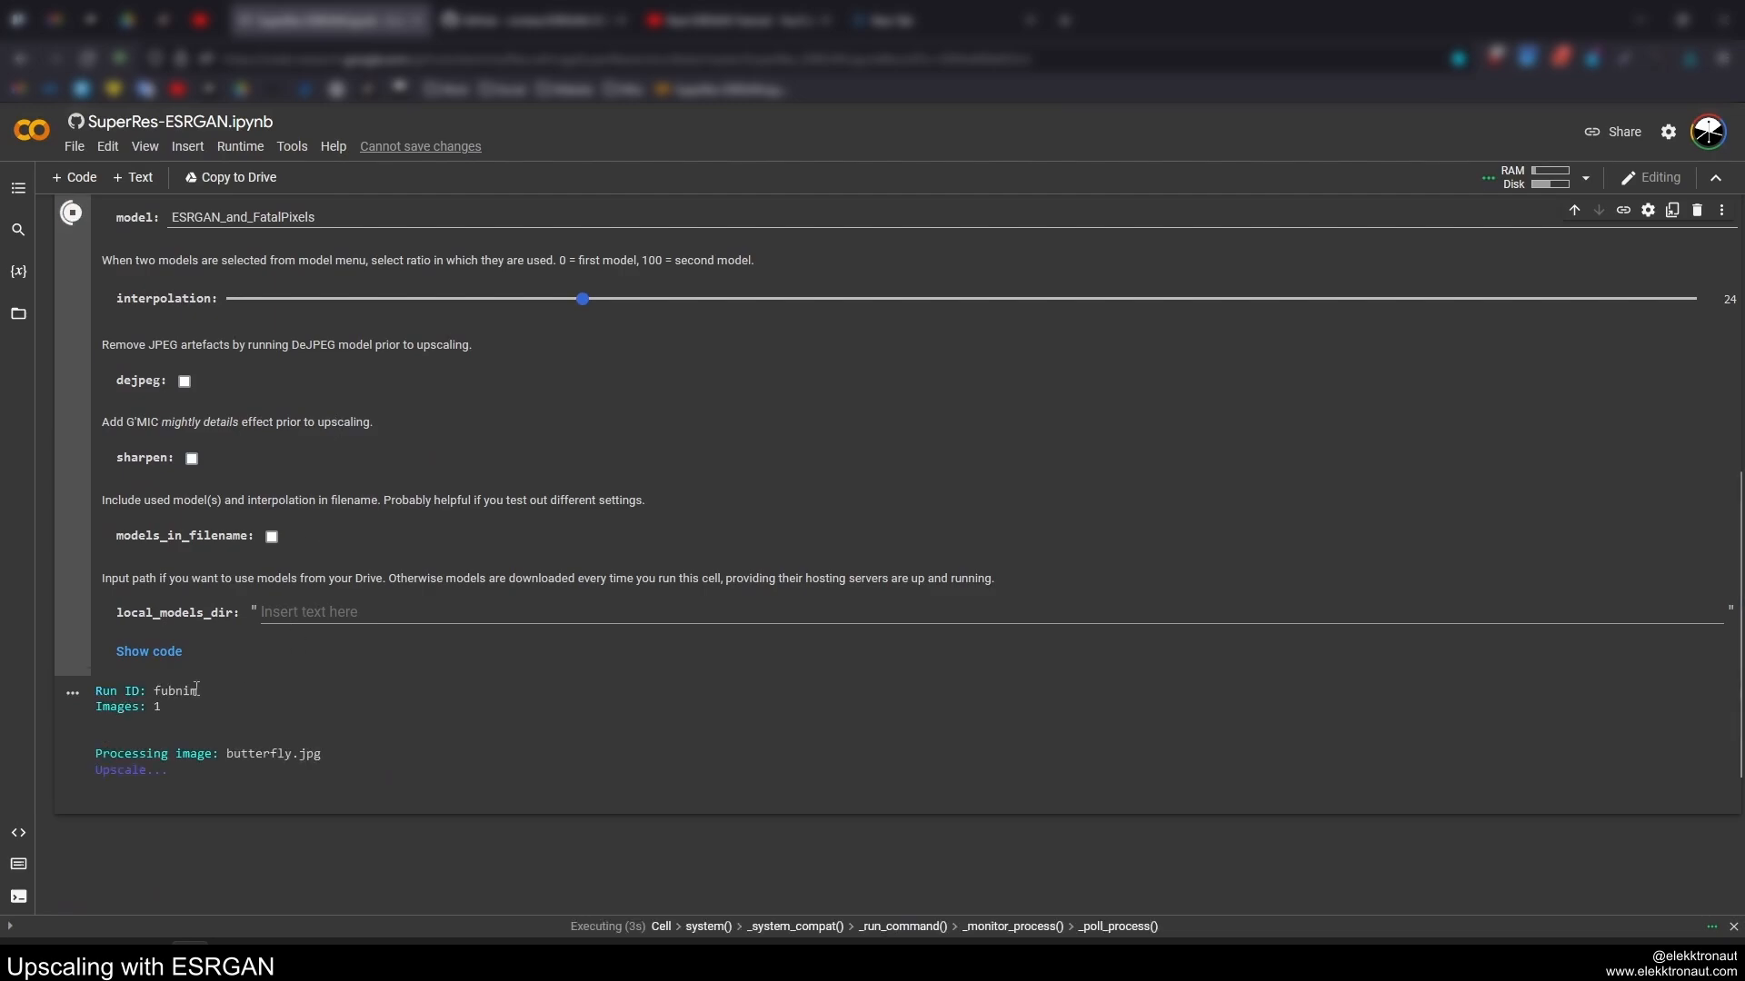
scroll(128, 707, down, 1)
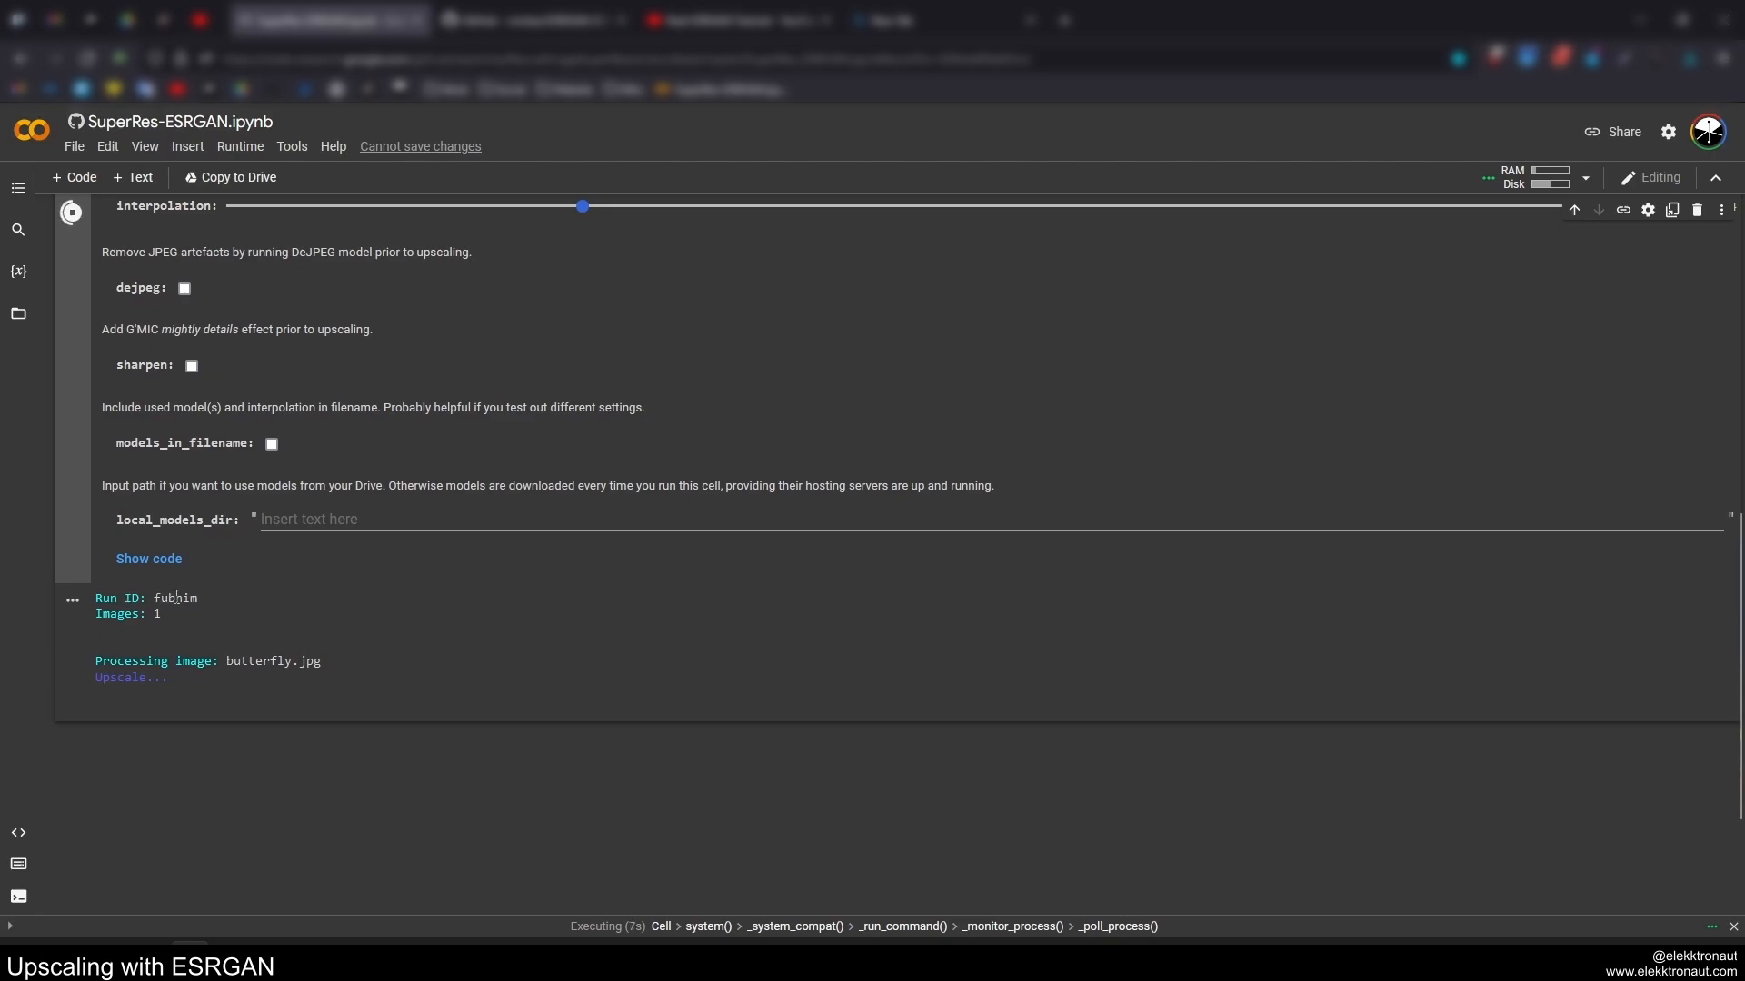
double_click(175, 598)
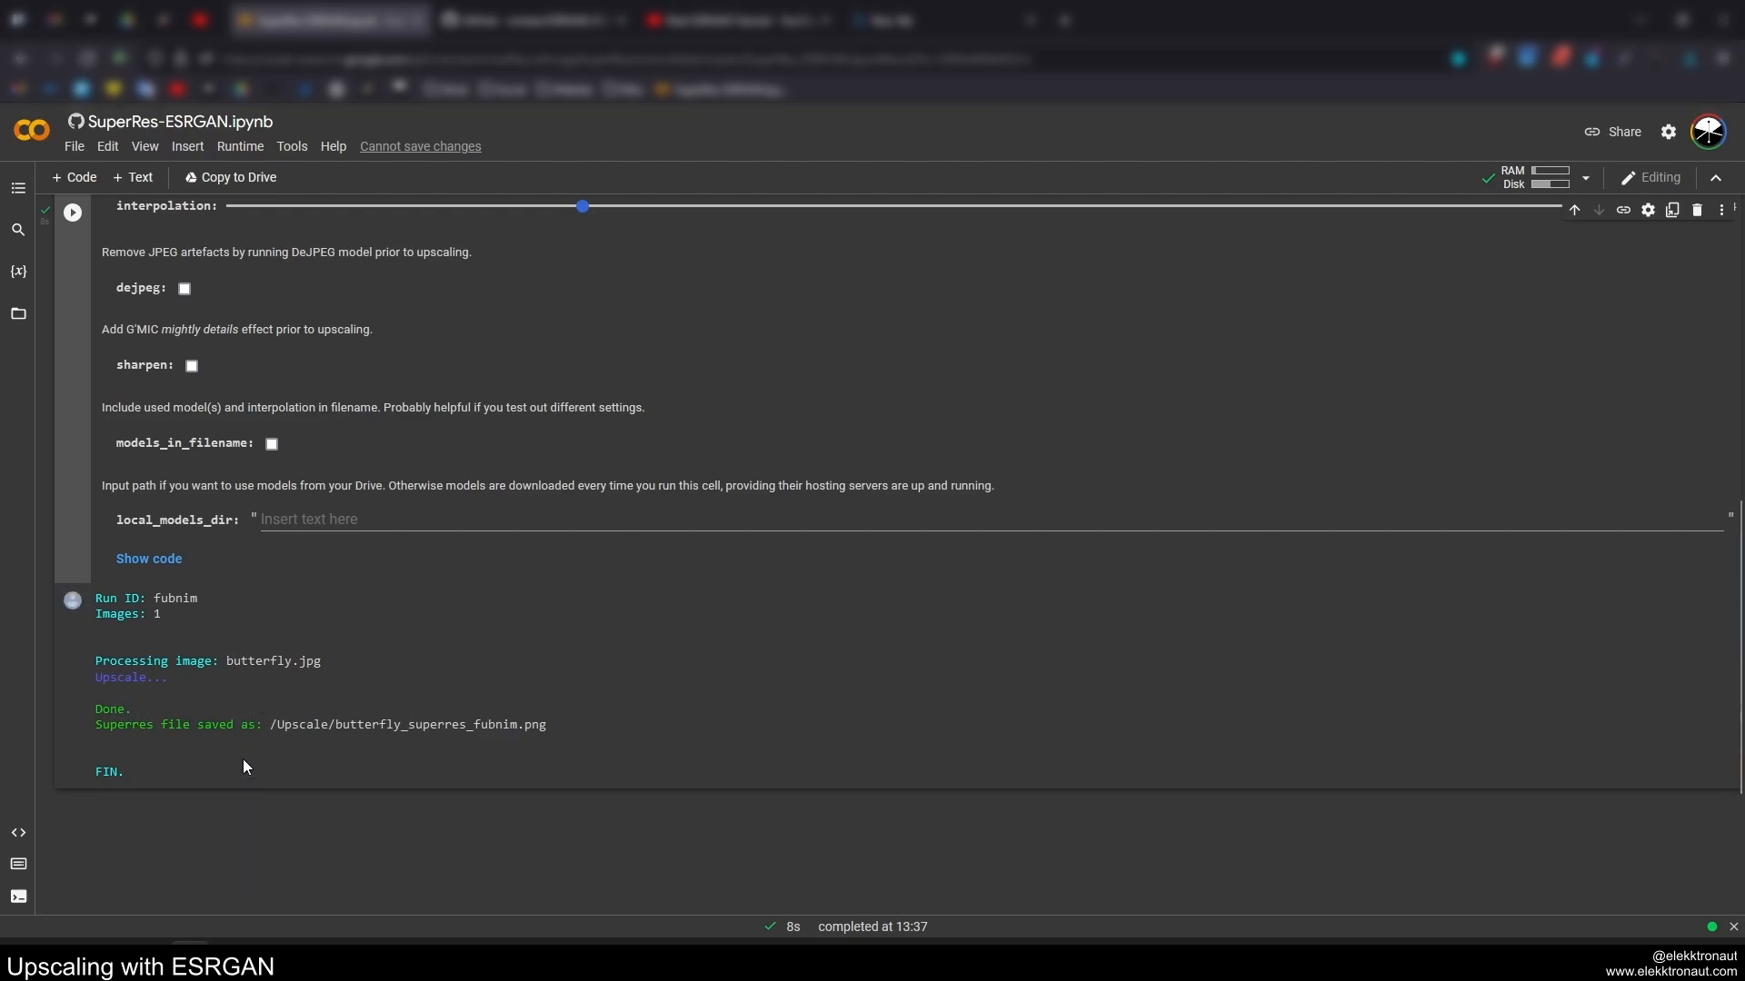
- Switch to Google Drive, open butterfly_superres_fubnim.png from the Upscale folder and compare it with the original butterfly.jpg
click(128, 20)
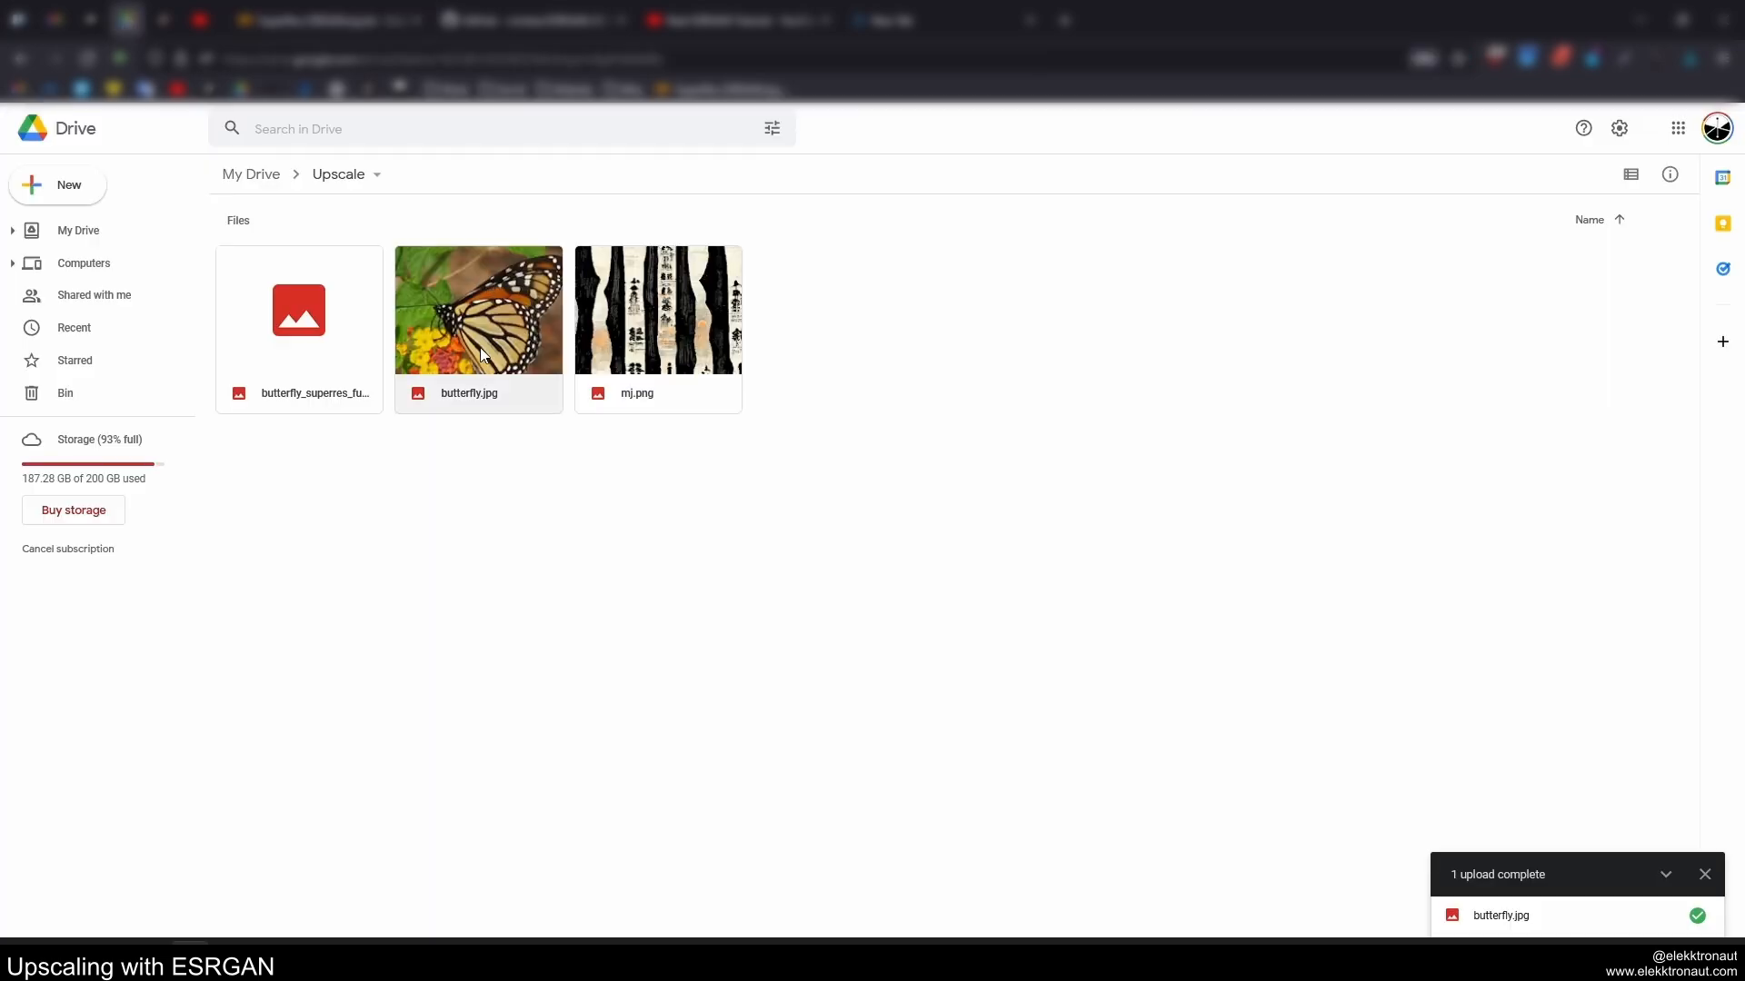
double_click(312, 338)
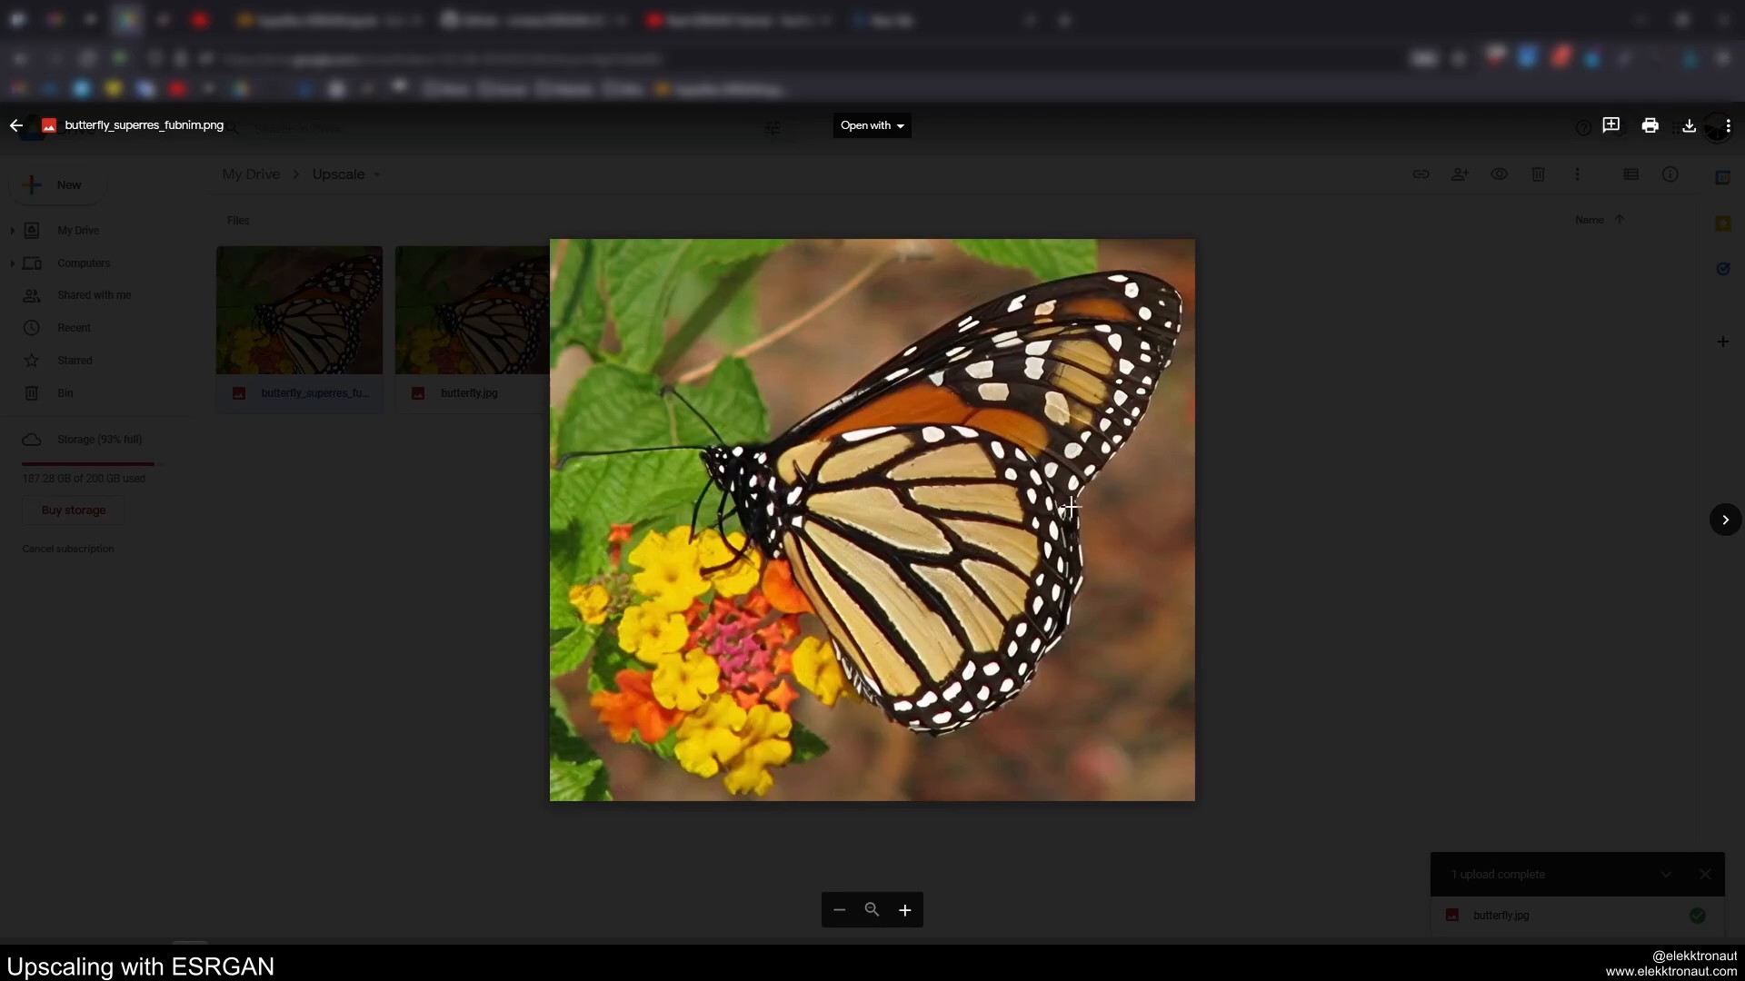
key(Right)
key(Left)
key(Right)
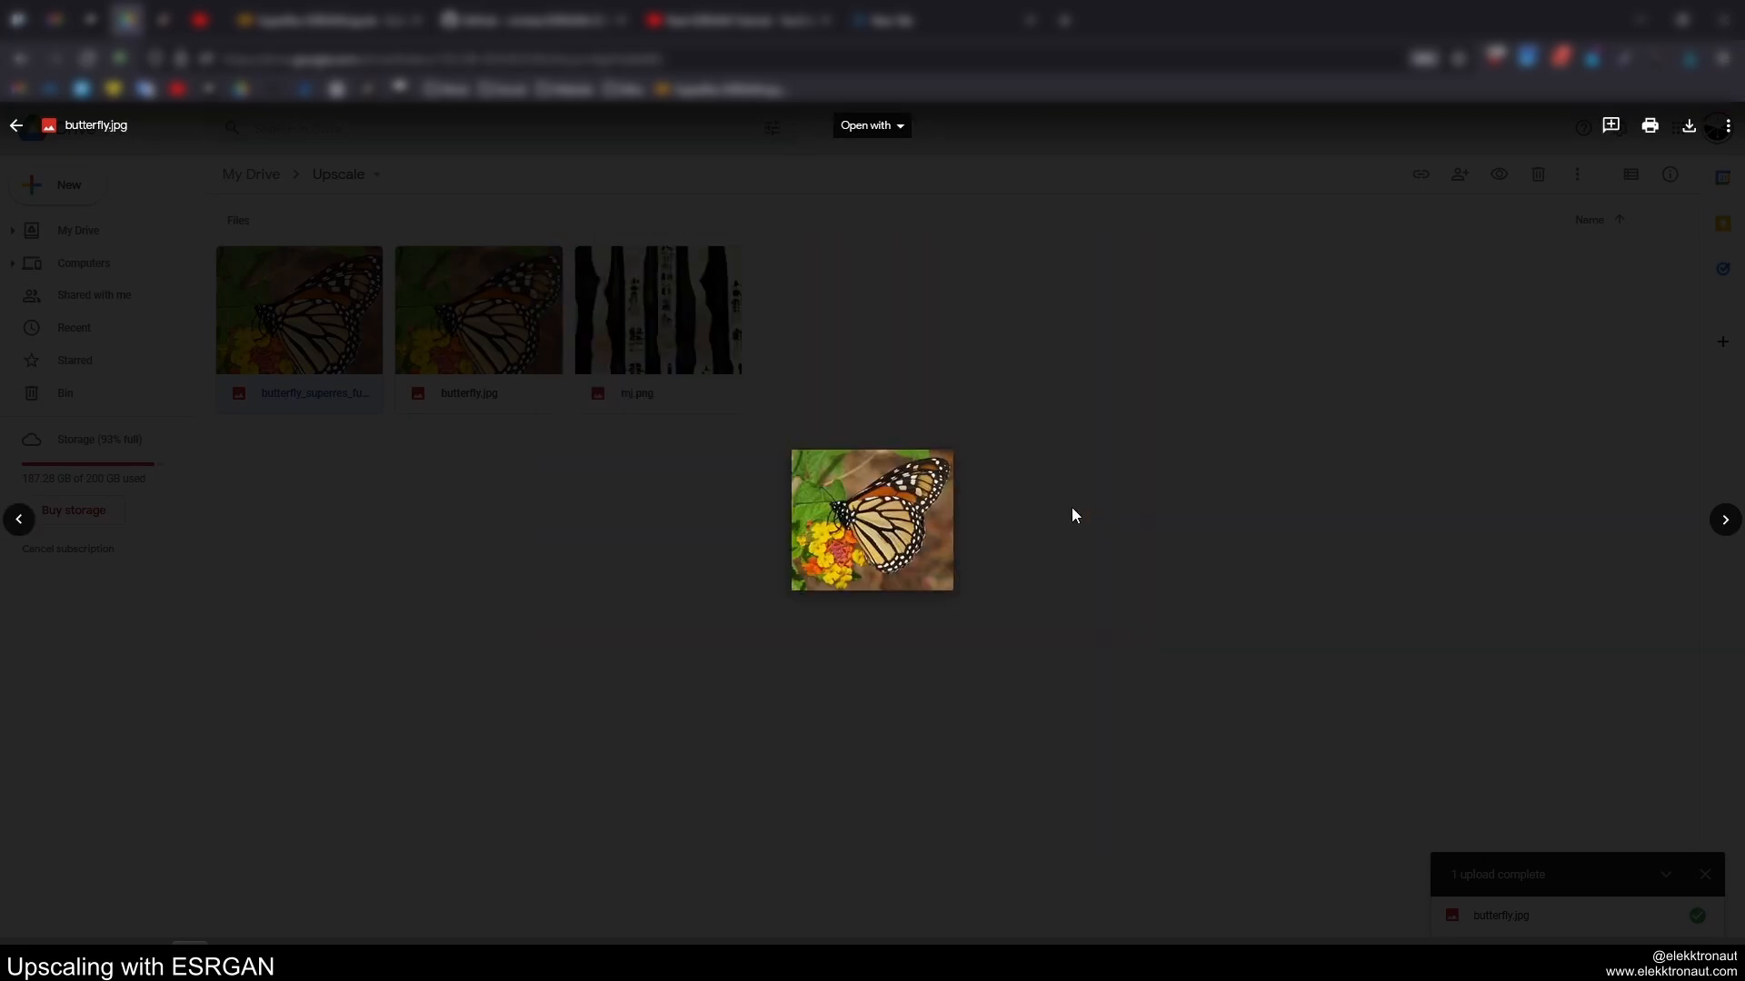
key(Left)
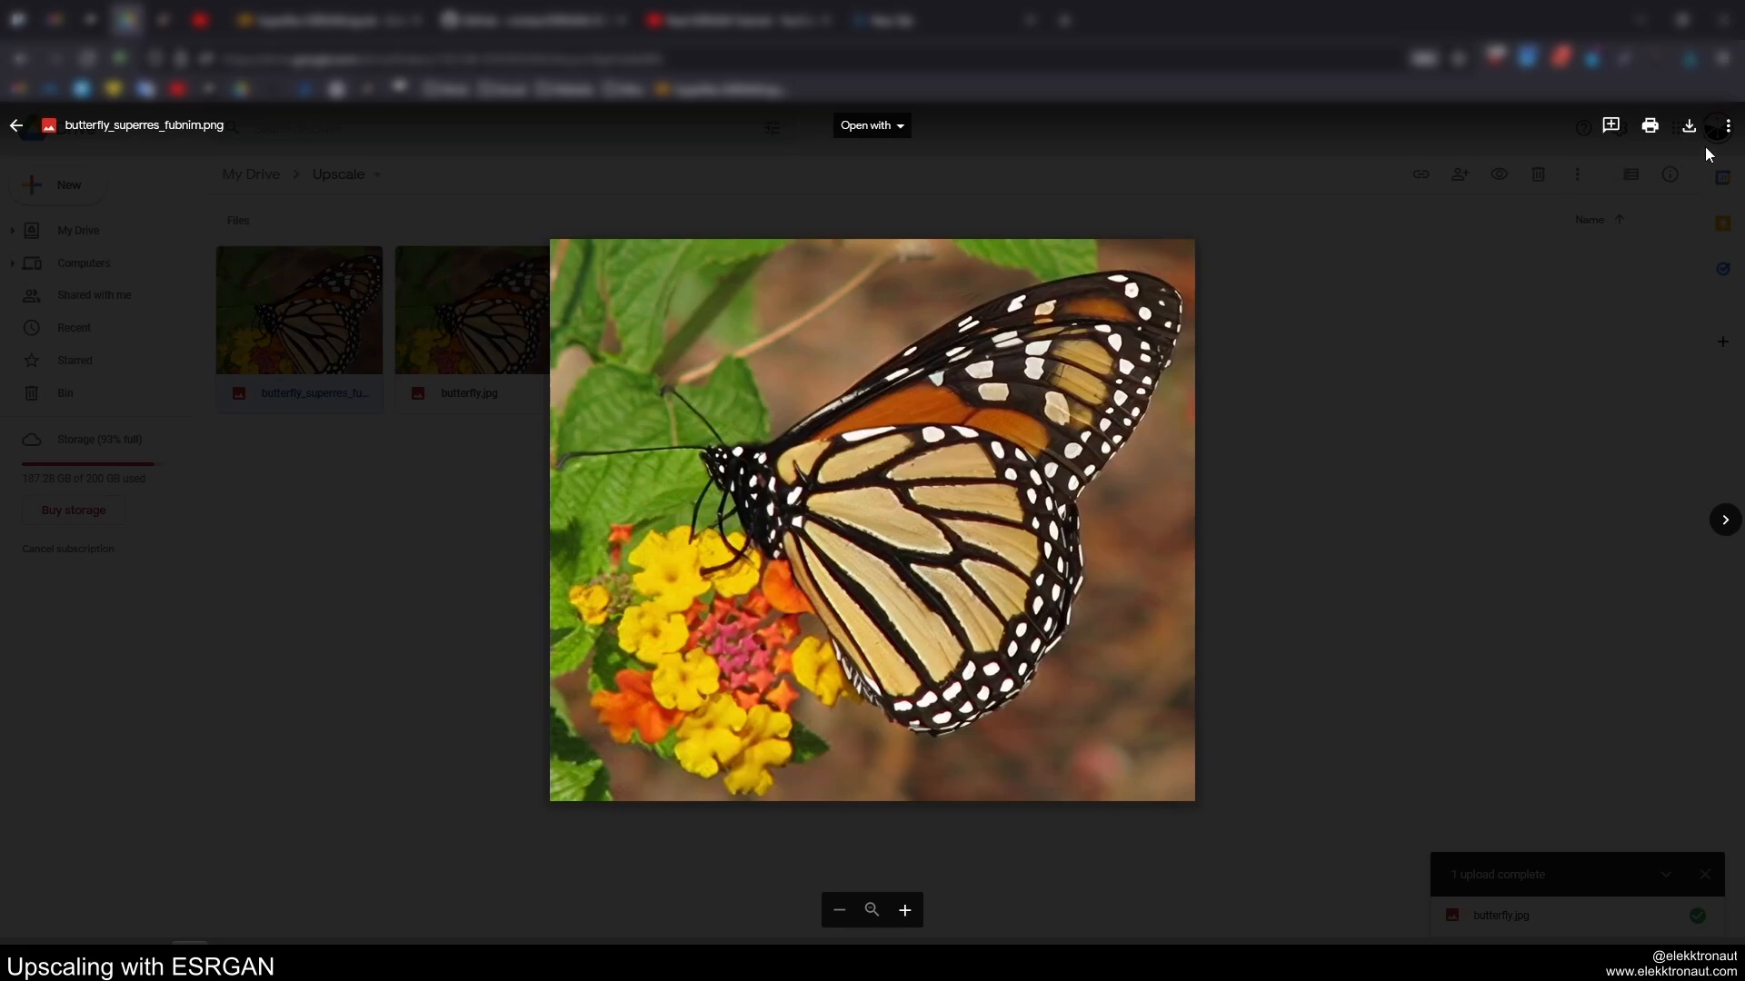
- Show the file details of the upscaled butterfly and the original to compare their dimensions, and close the preview
click(1727, 127)
click(1555, 280)
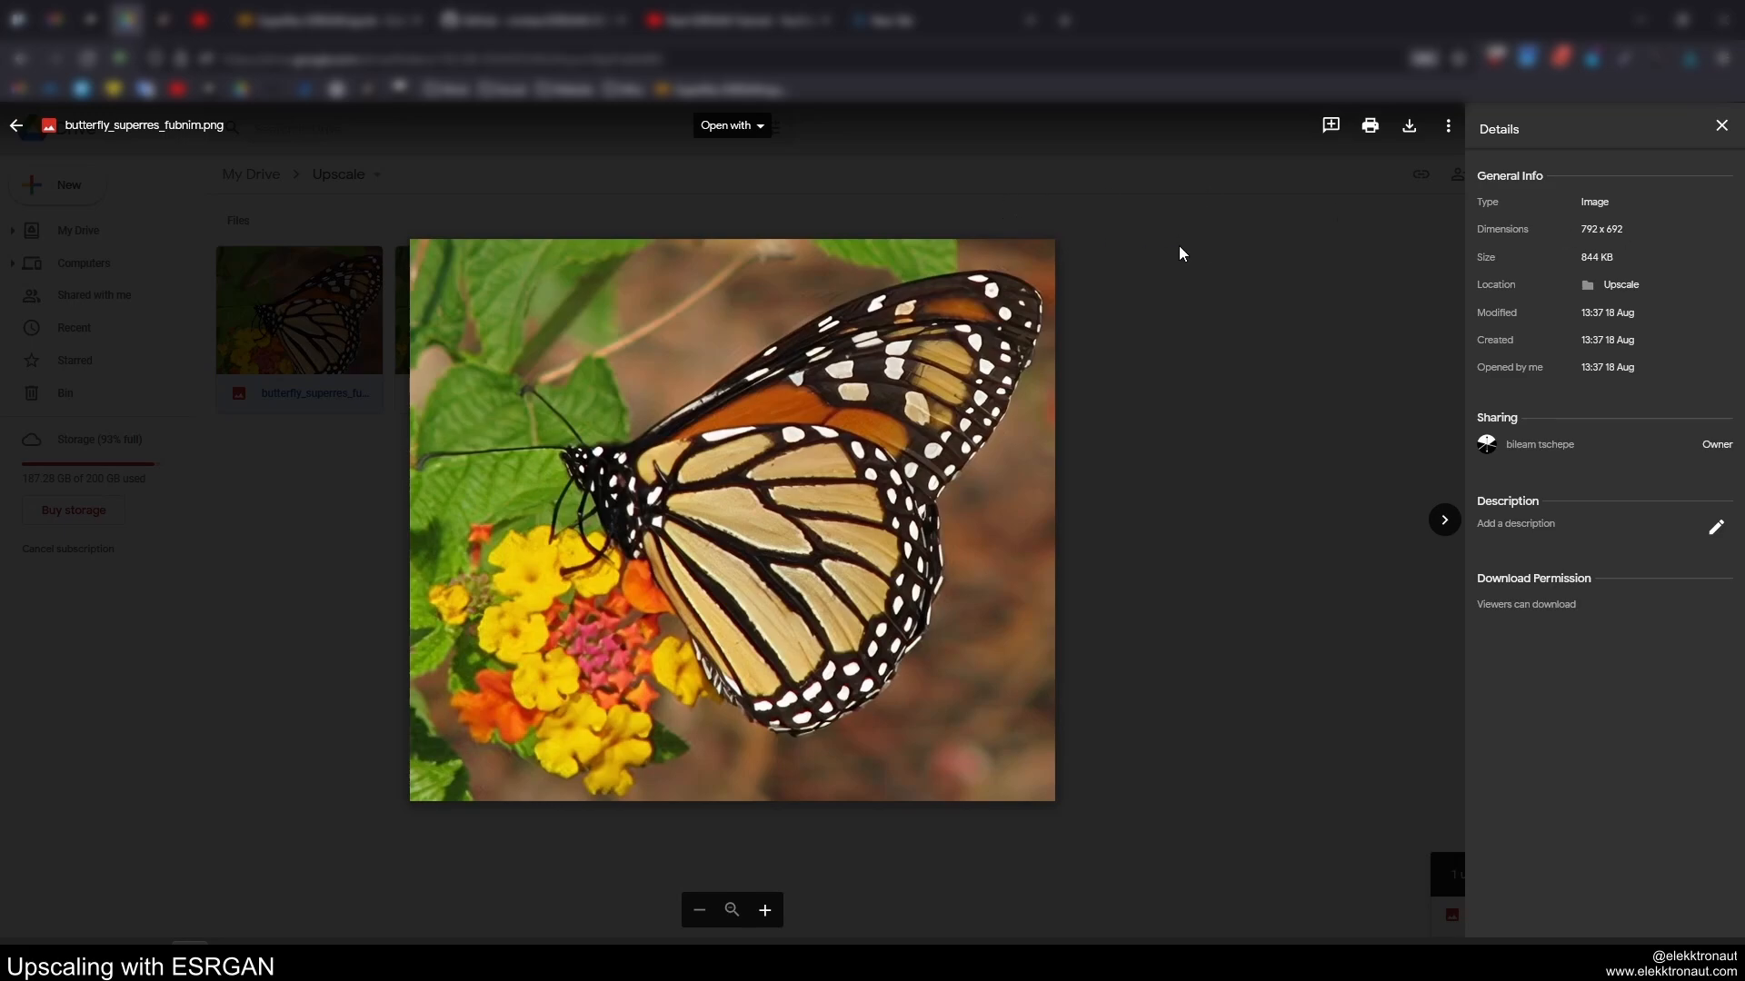
click(1445, 522)
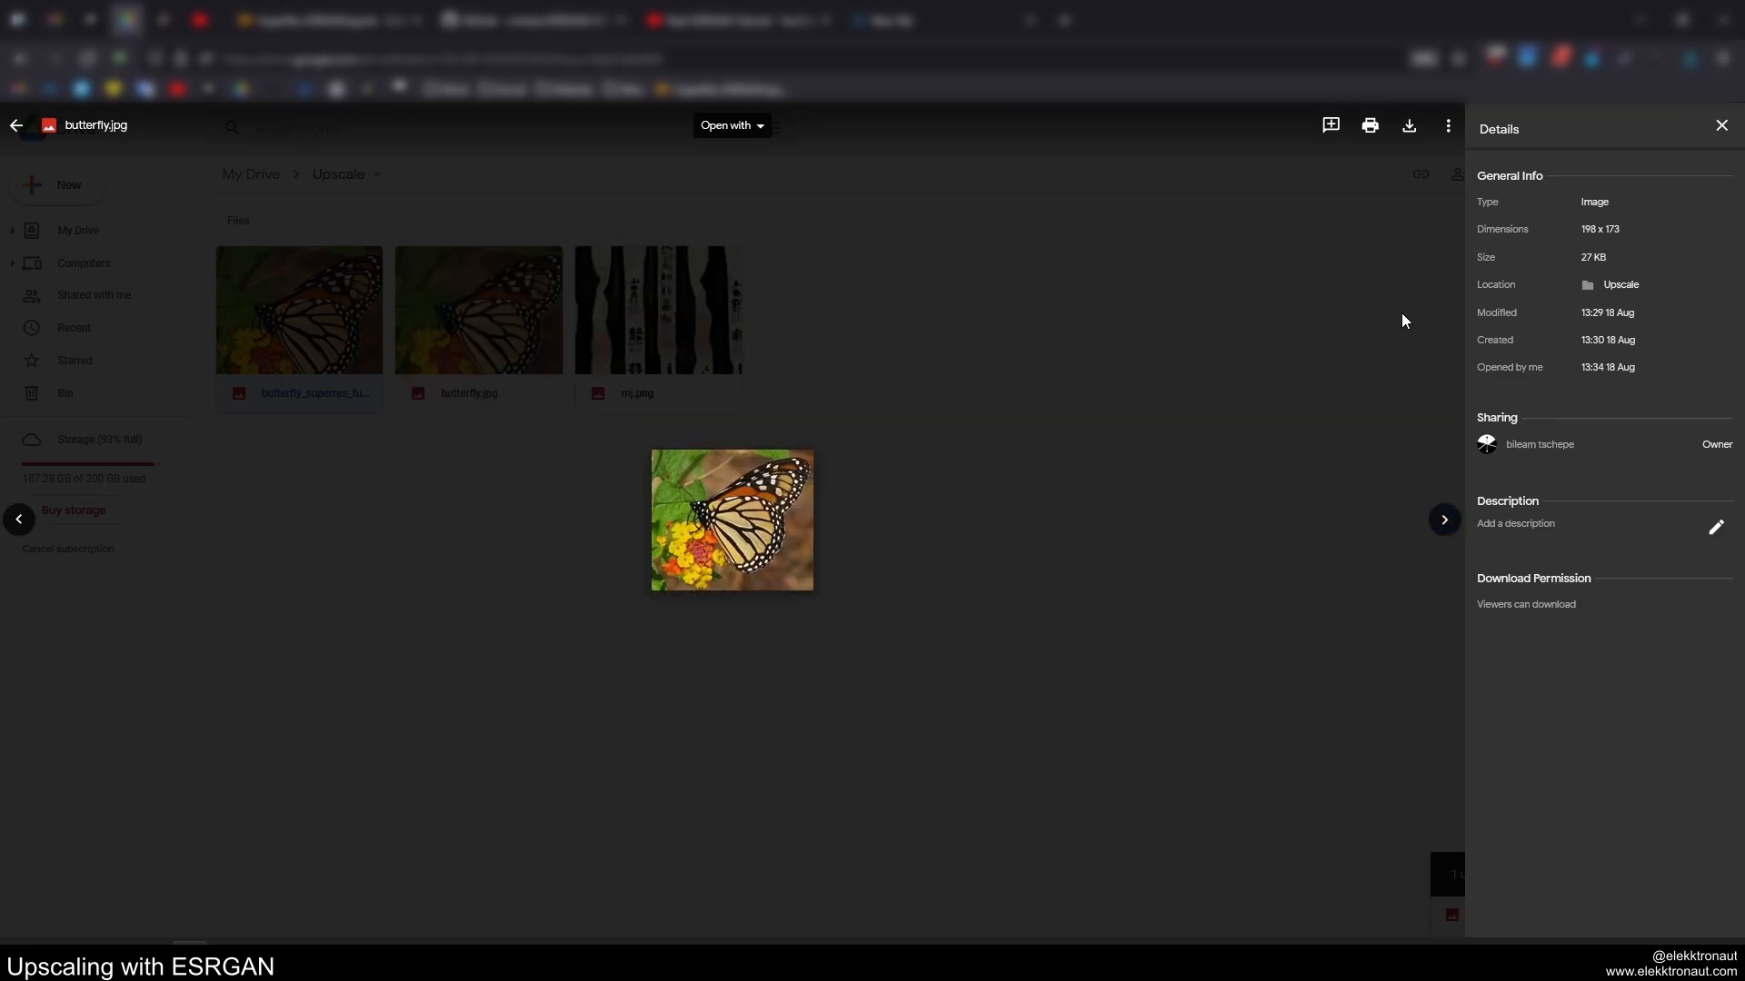
click(825, 487)
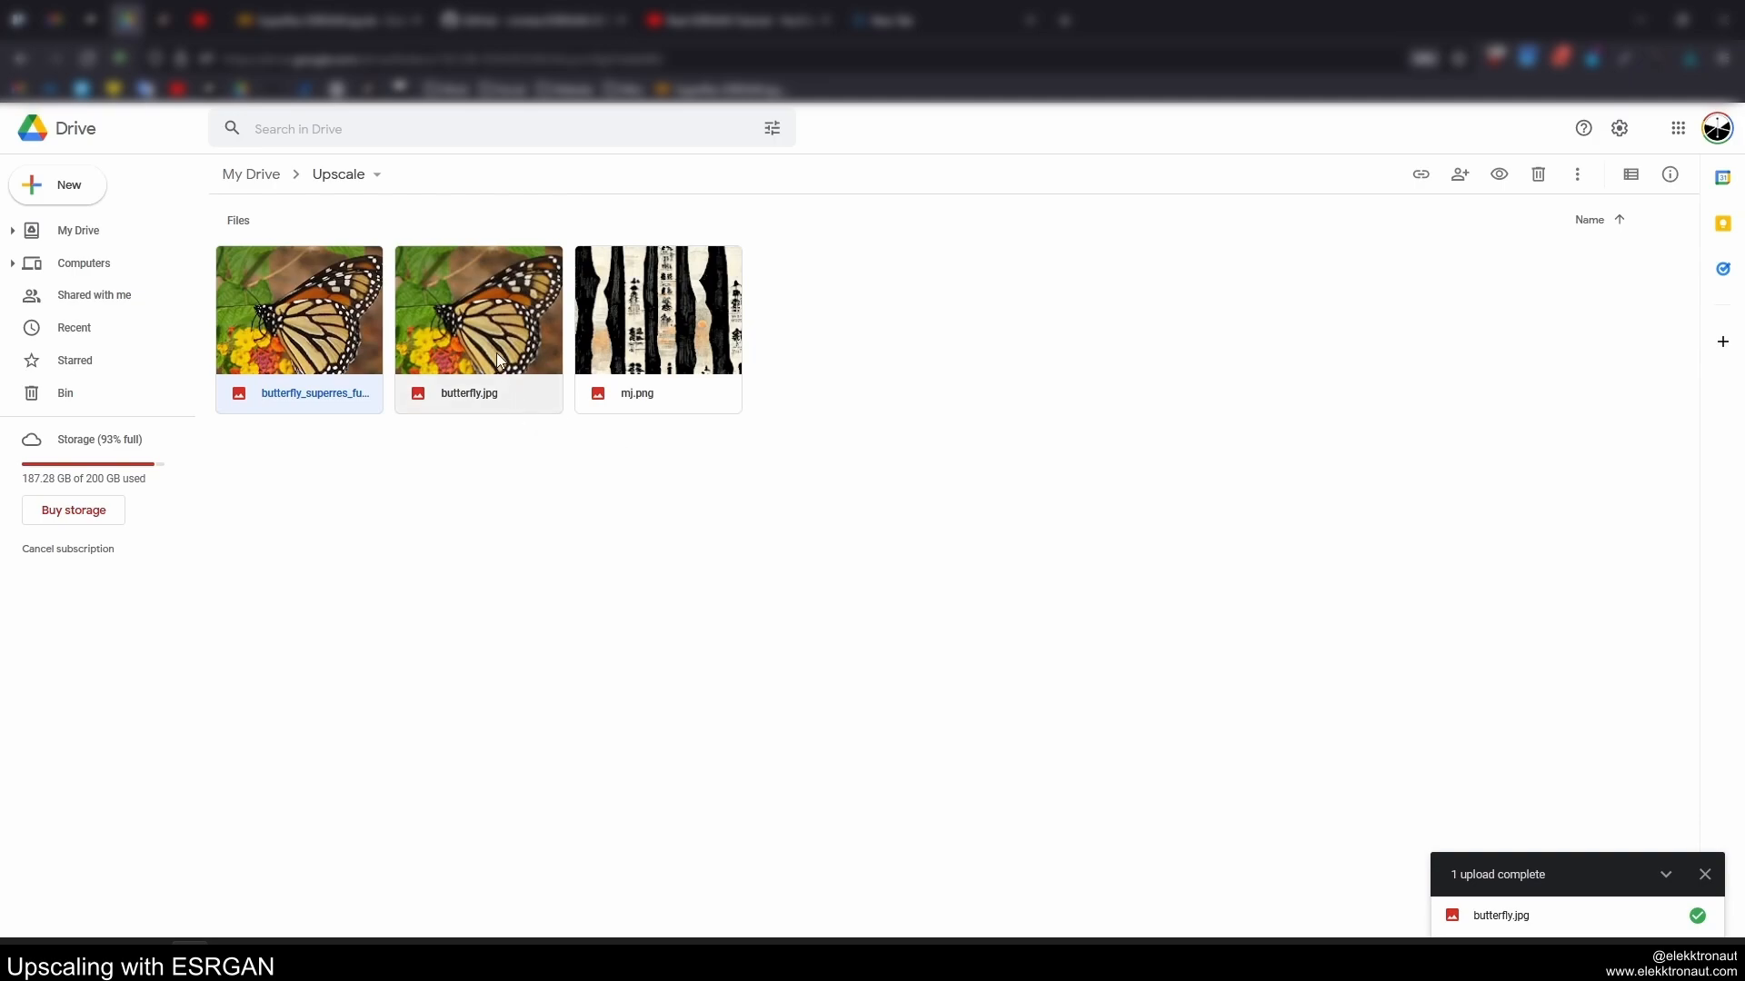
- Copy the upscaled butterfly's file name in Drive and set the Colab notebook's image_or_directory_to_upscale to /Upscale/butterfly_superres_fubnim.png
double_click(314, 326)
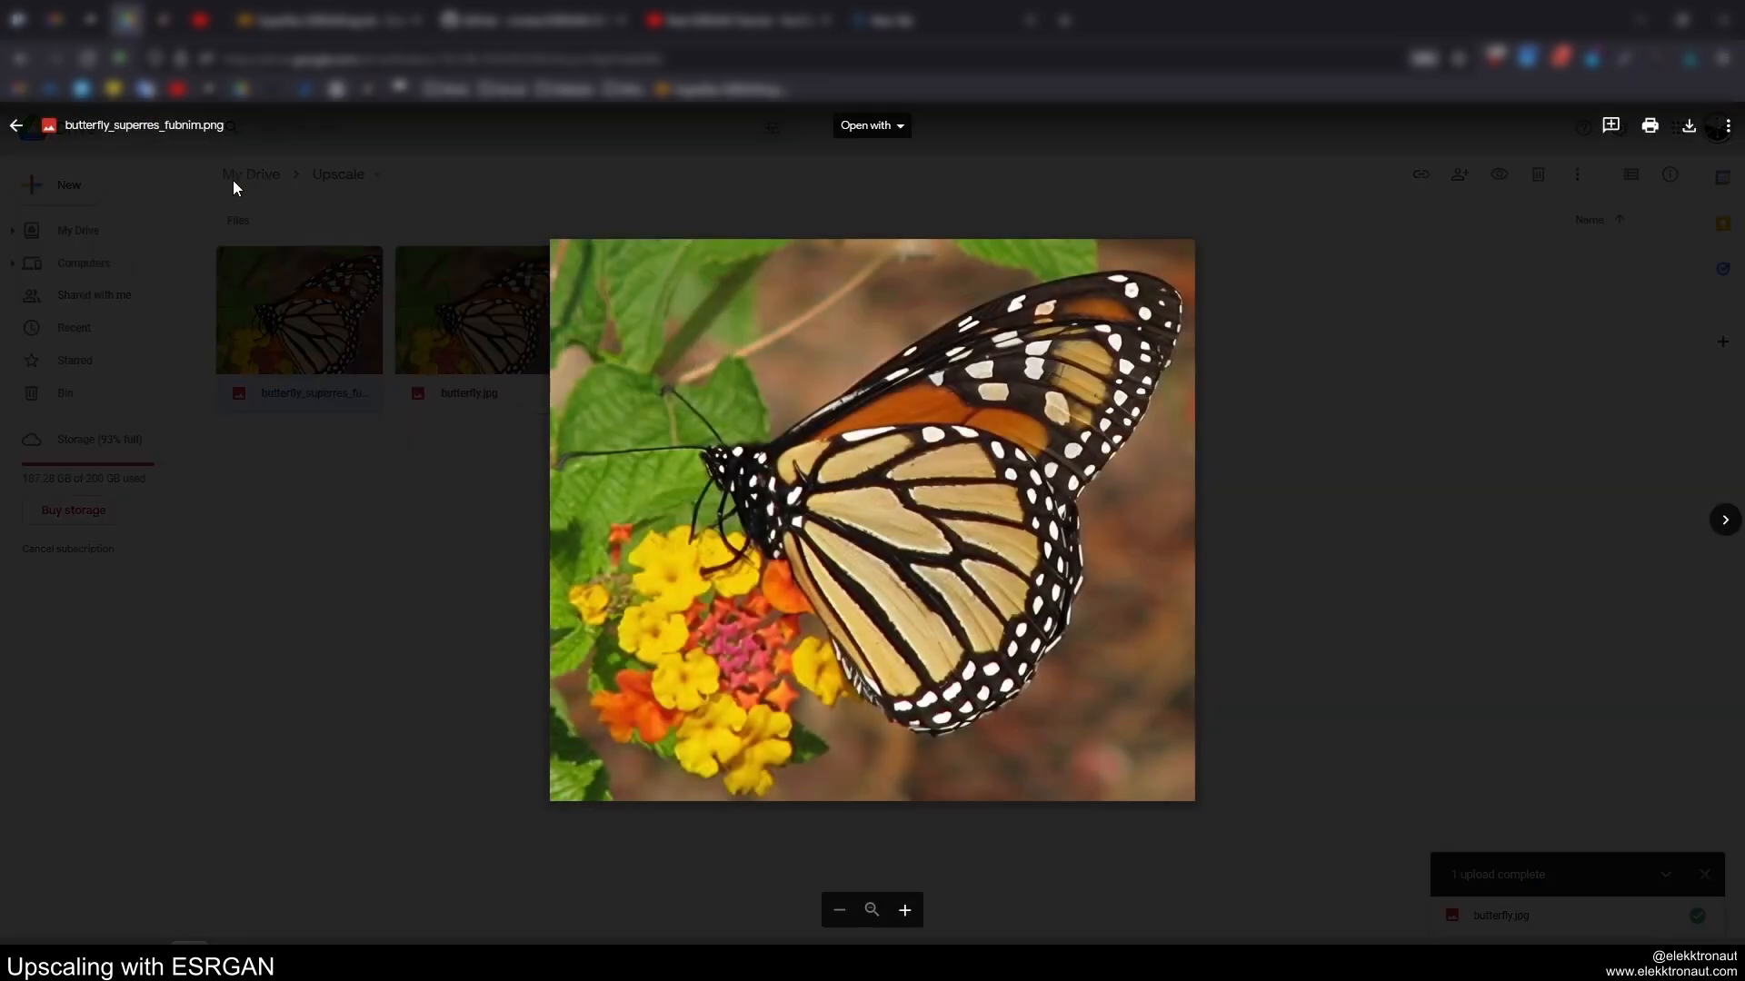
click(182, 125)
key(ctrl+c)
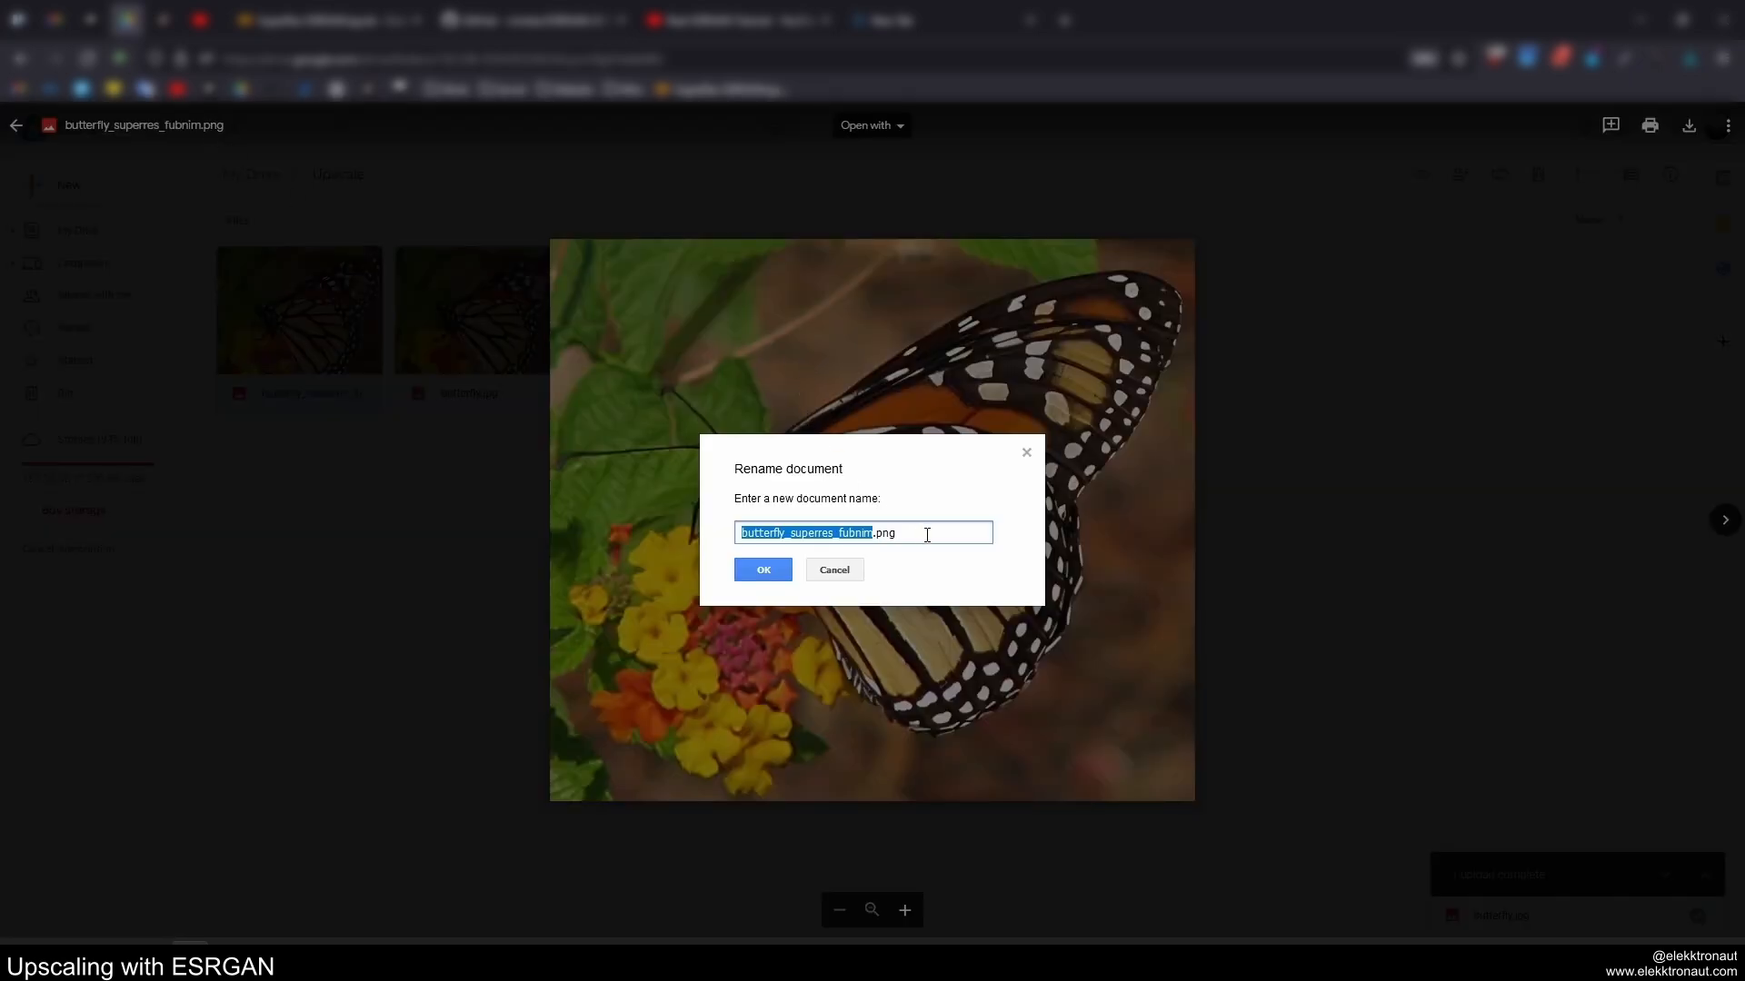
click(763, 569)
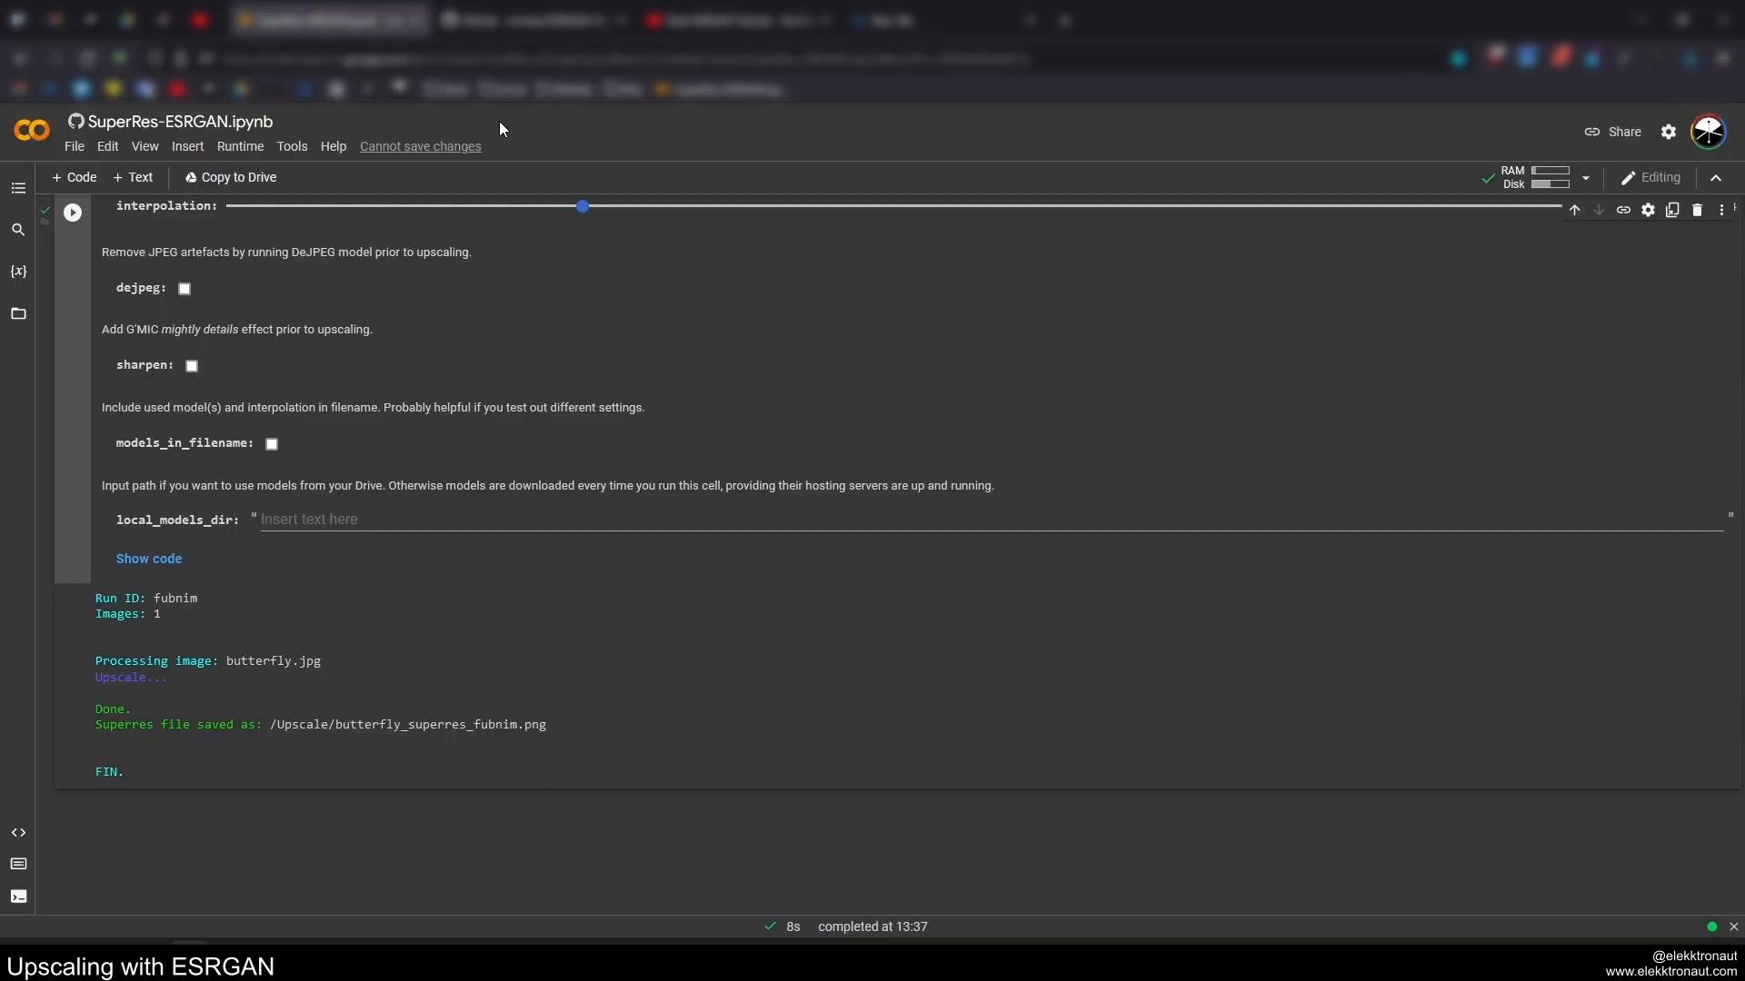
scroll(707, 438, up, 5)
scroll(705, 436, down, 2)
drag(496, 366, 421, 366)
key(ctrl+v)
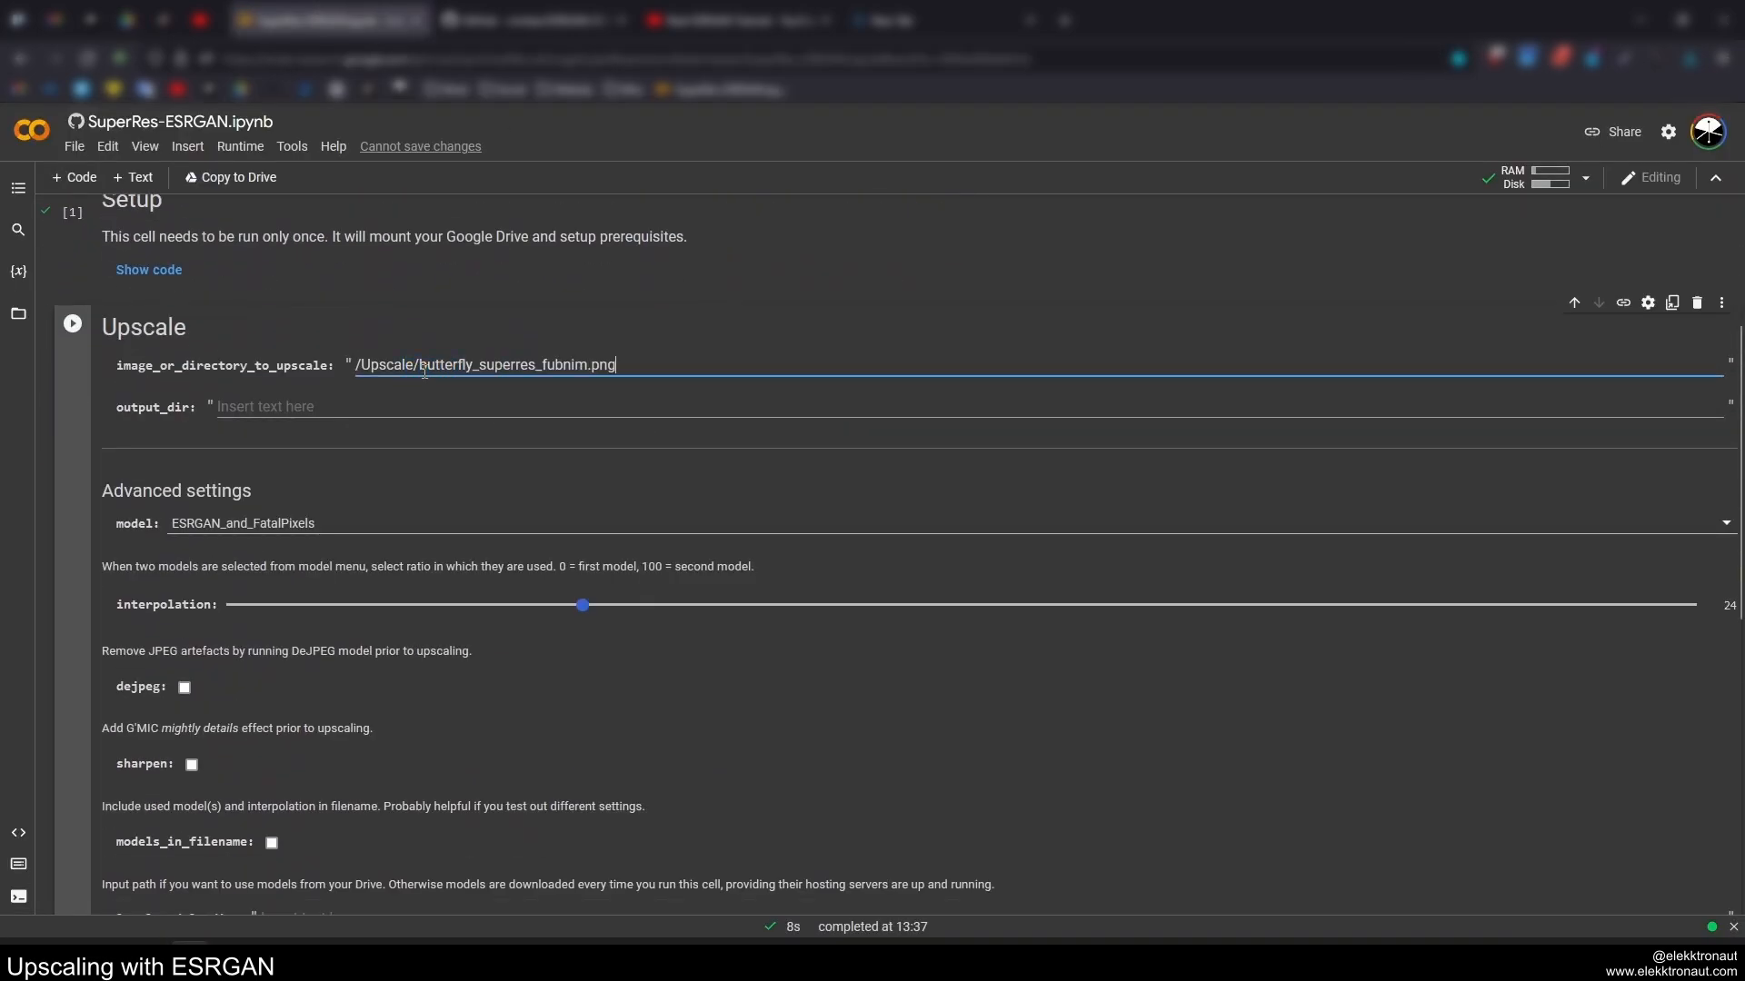
- Run the Upscale cell on the already upscaled butterfly image and check the output for the saved file
click(72, 325)
scroll(427, 312, down, 1)
scroll(467, 435, down, 3)
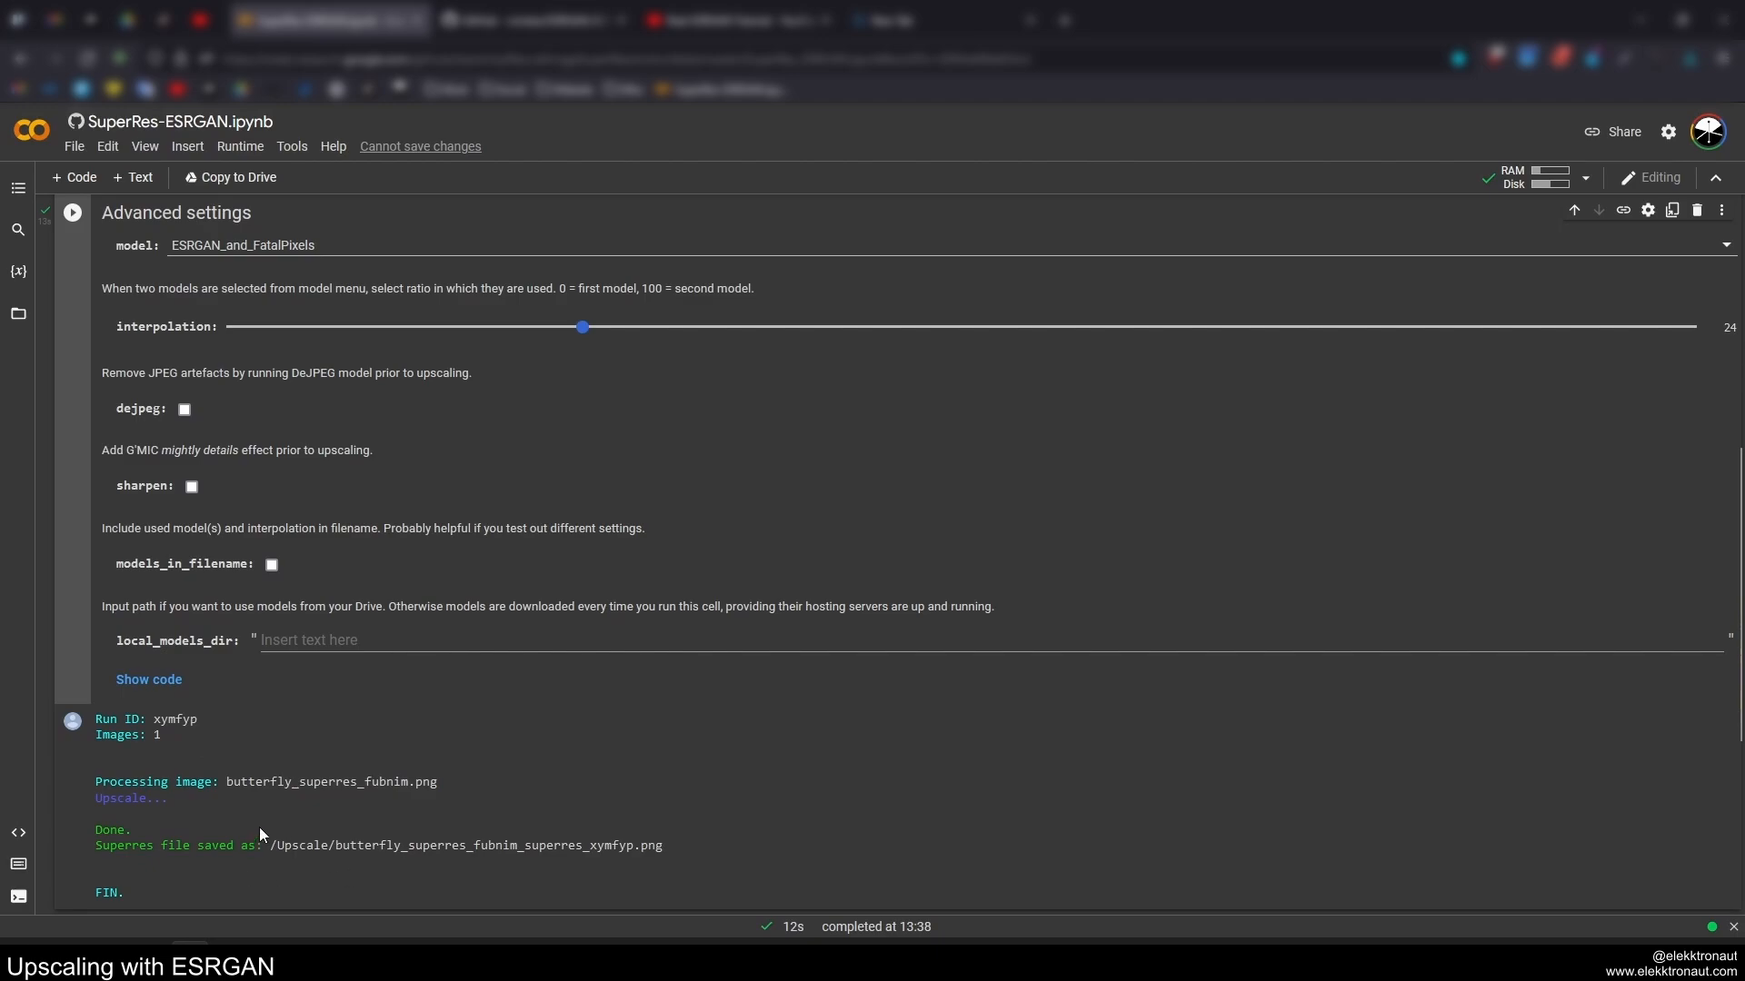
- Switch to Google Drive, dismiss the upload notice, and open the twice-upscaled butterfly image with its file details
click(127, 20)
click(469, 538)
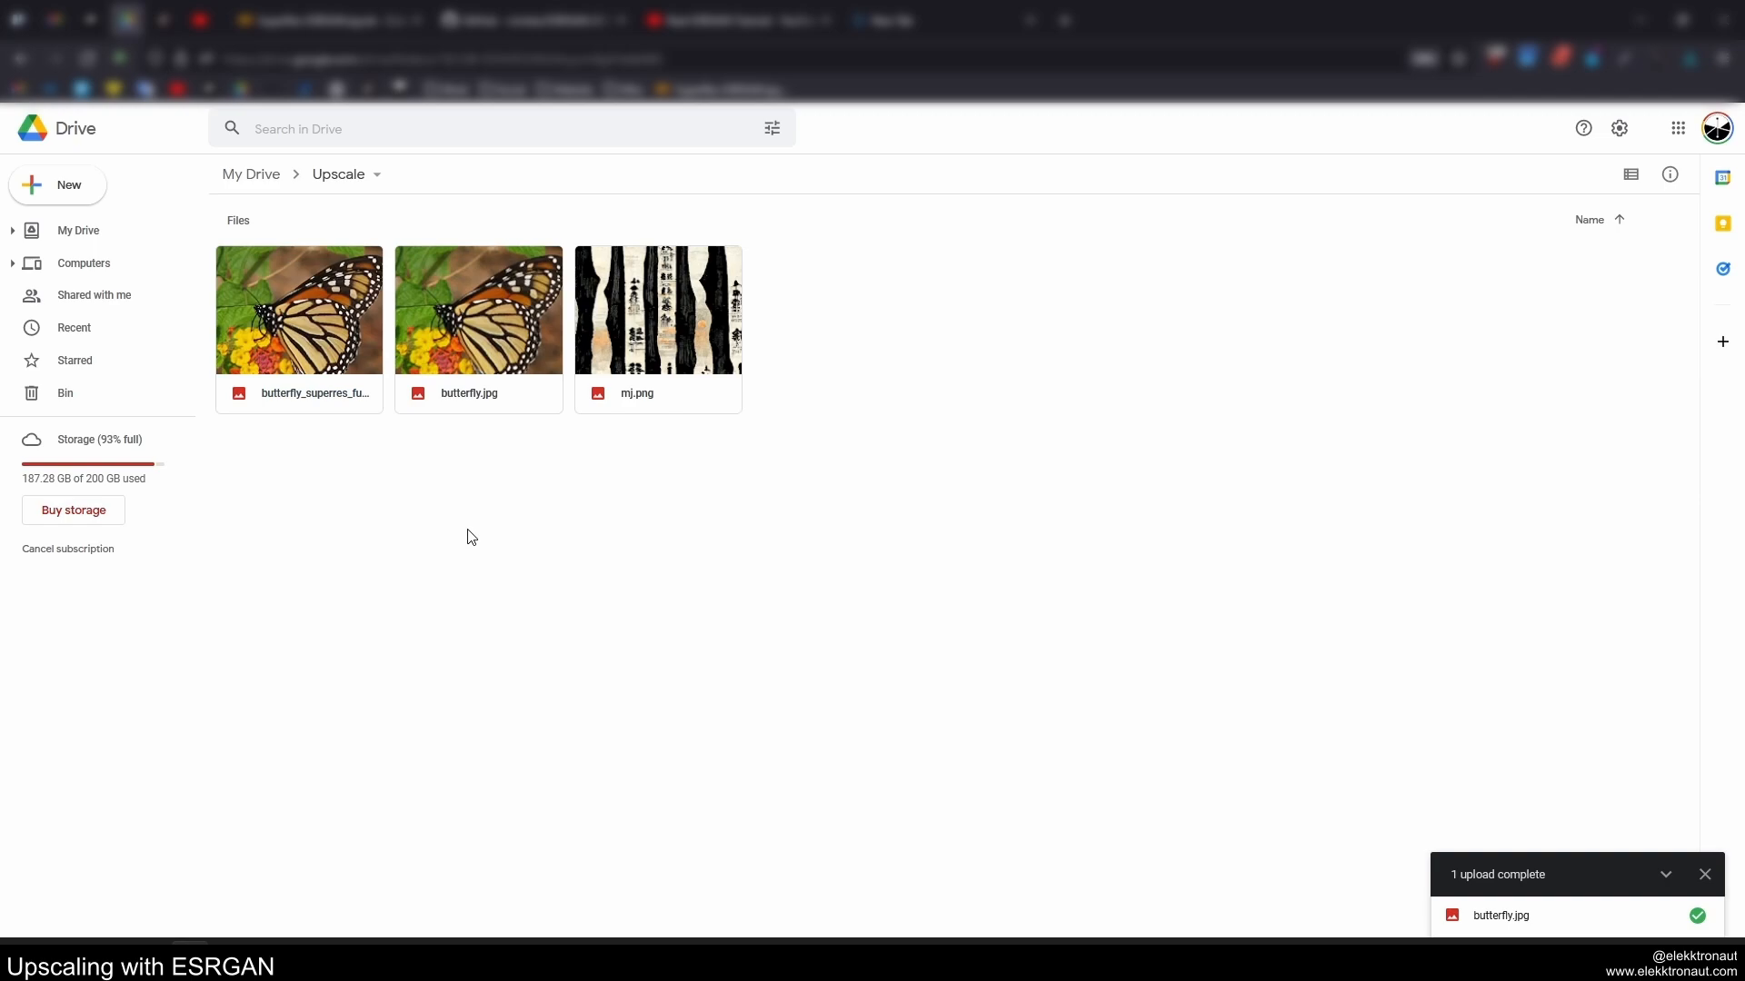
click(1705, 874)
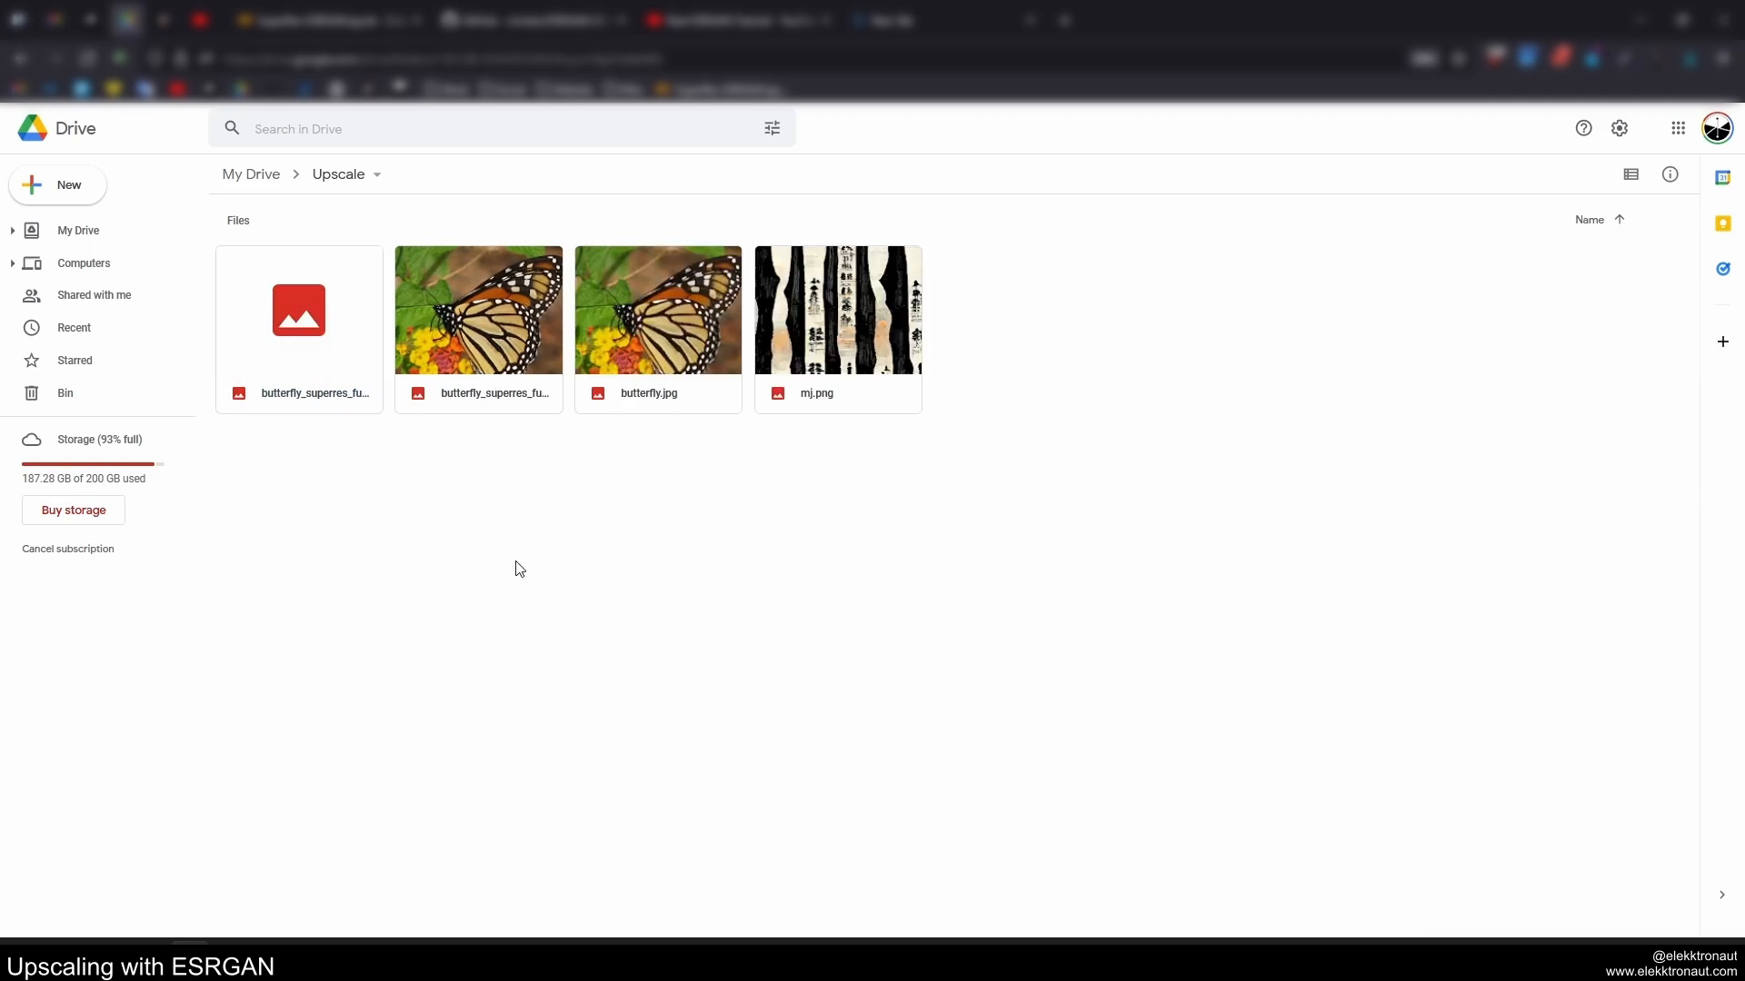
double_click(301, 323)
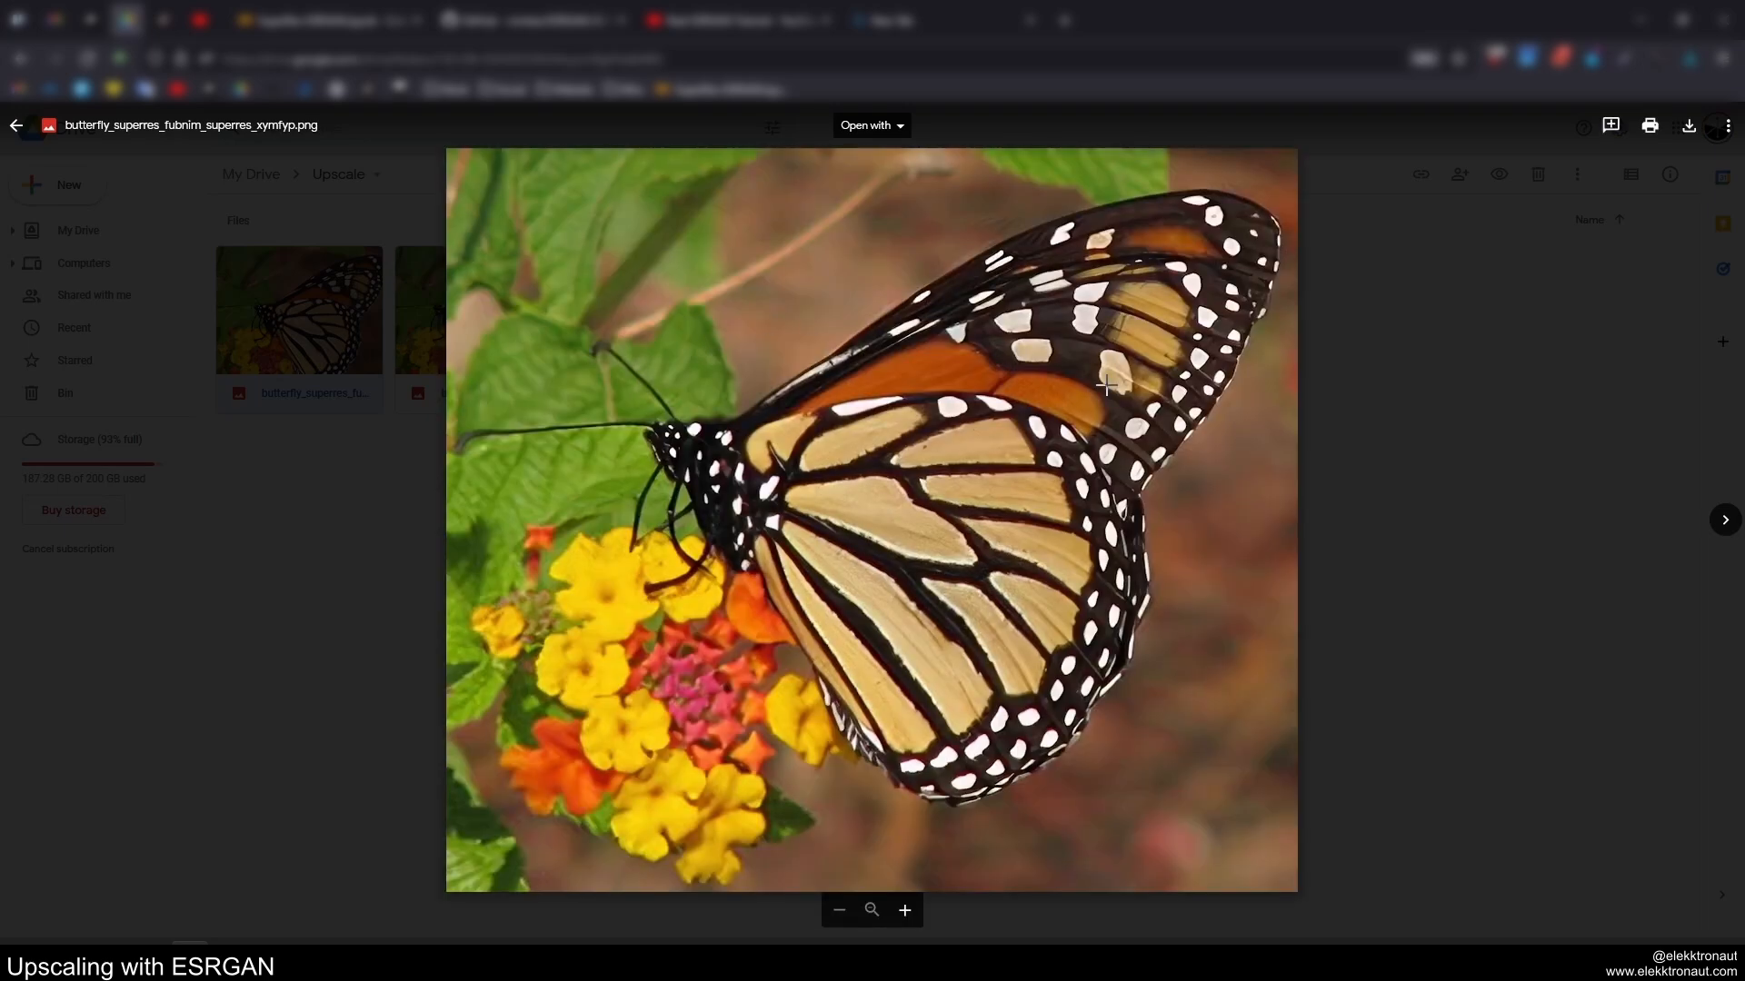
click(1726, 126)
click(1592, 277)
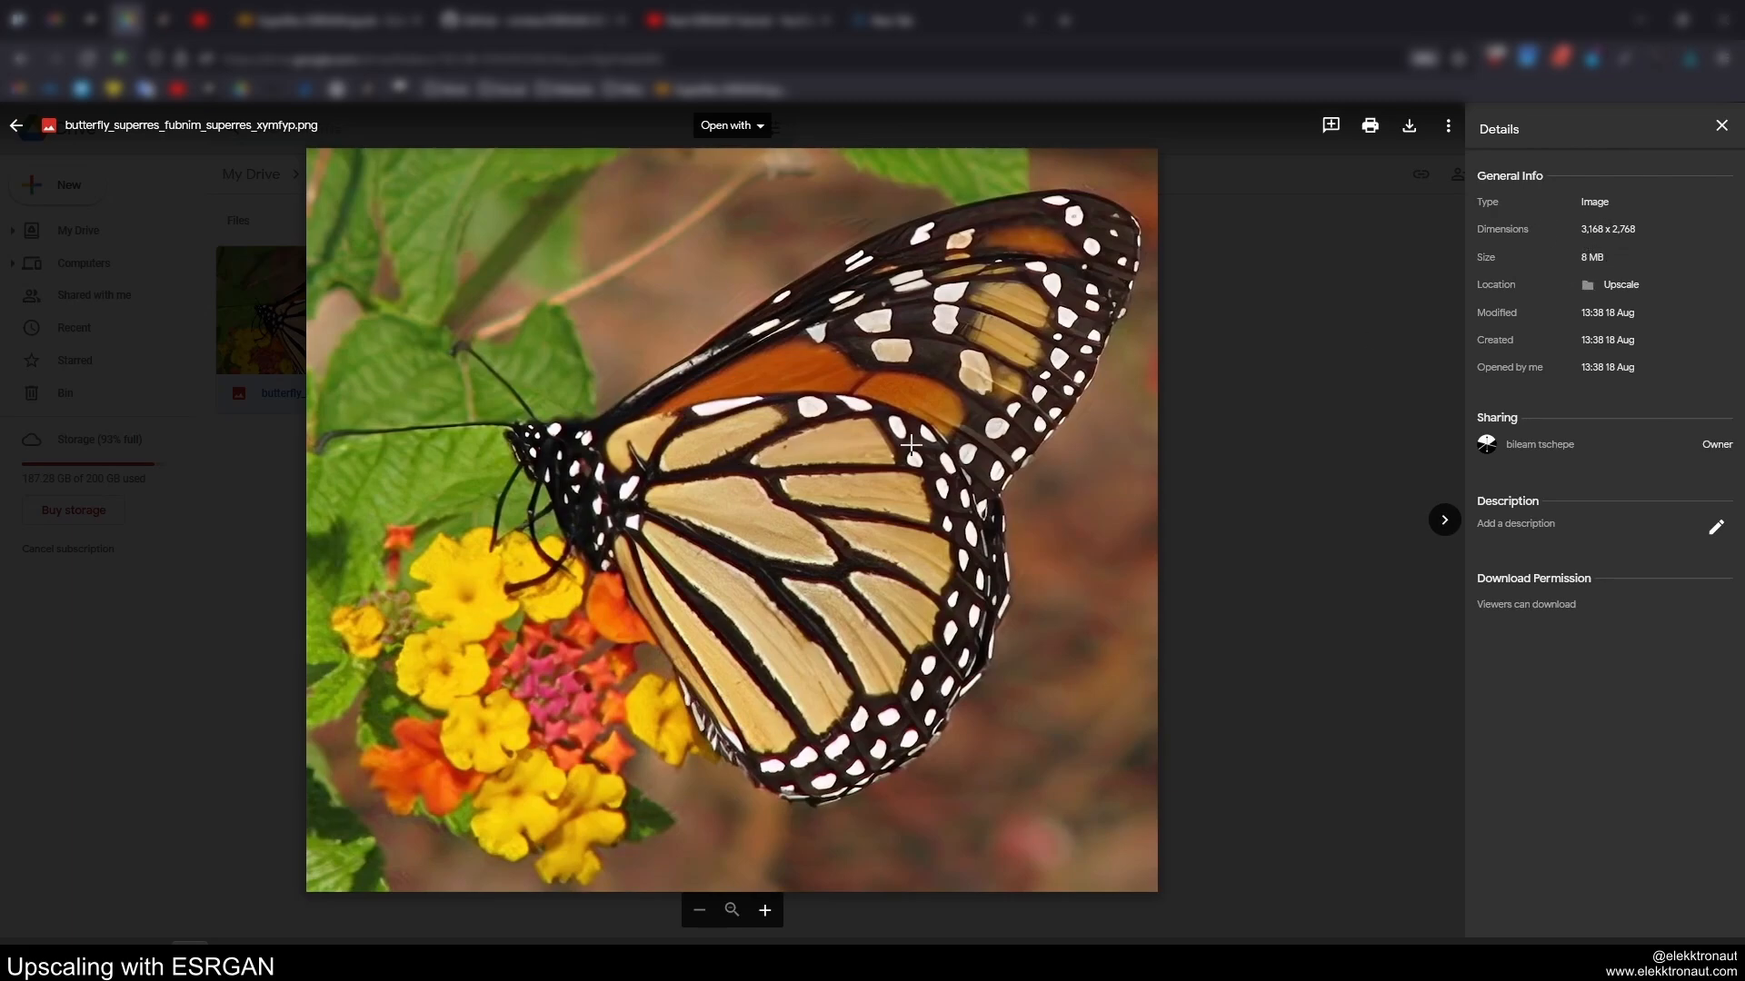
- Compare the twice-upscaled, once-upscaled and original butterfly images with their dimensions, and close the preview
key(Right)
key(Right)
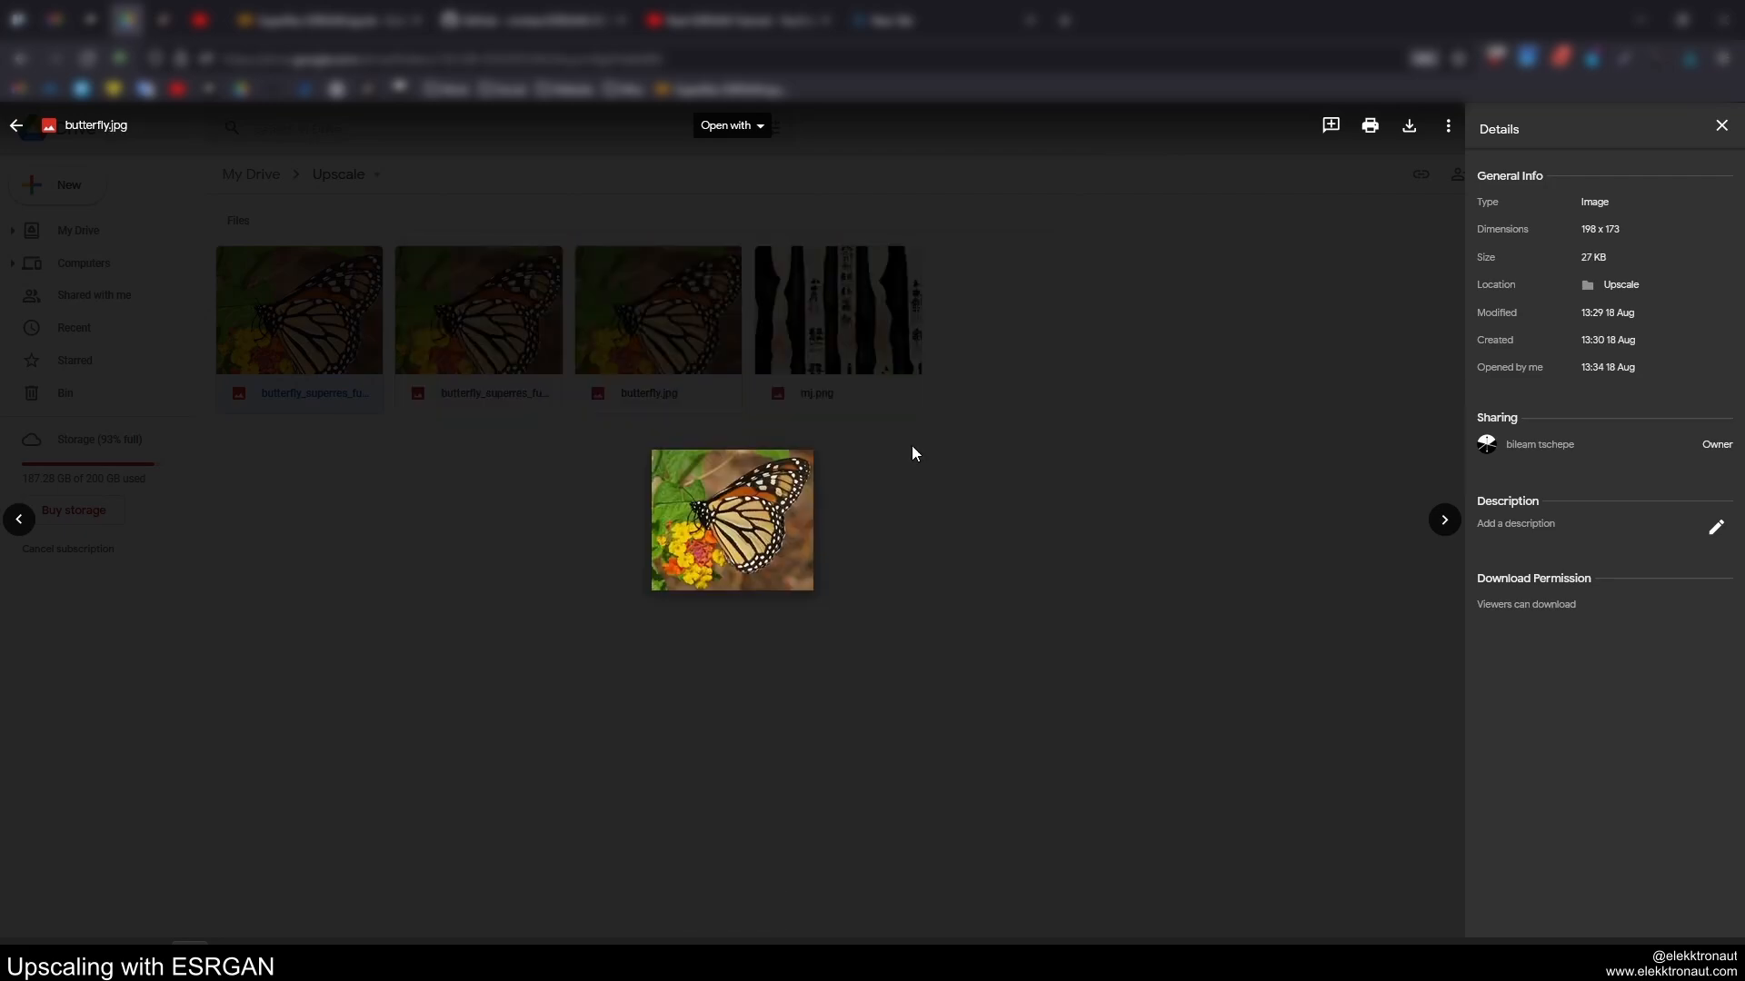
key(Left)
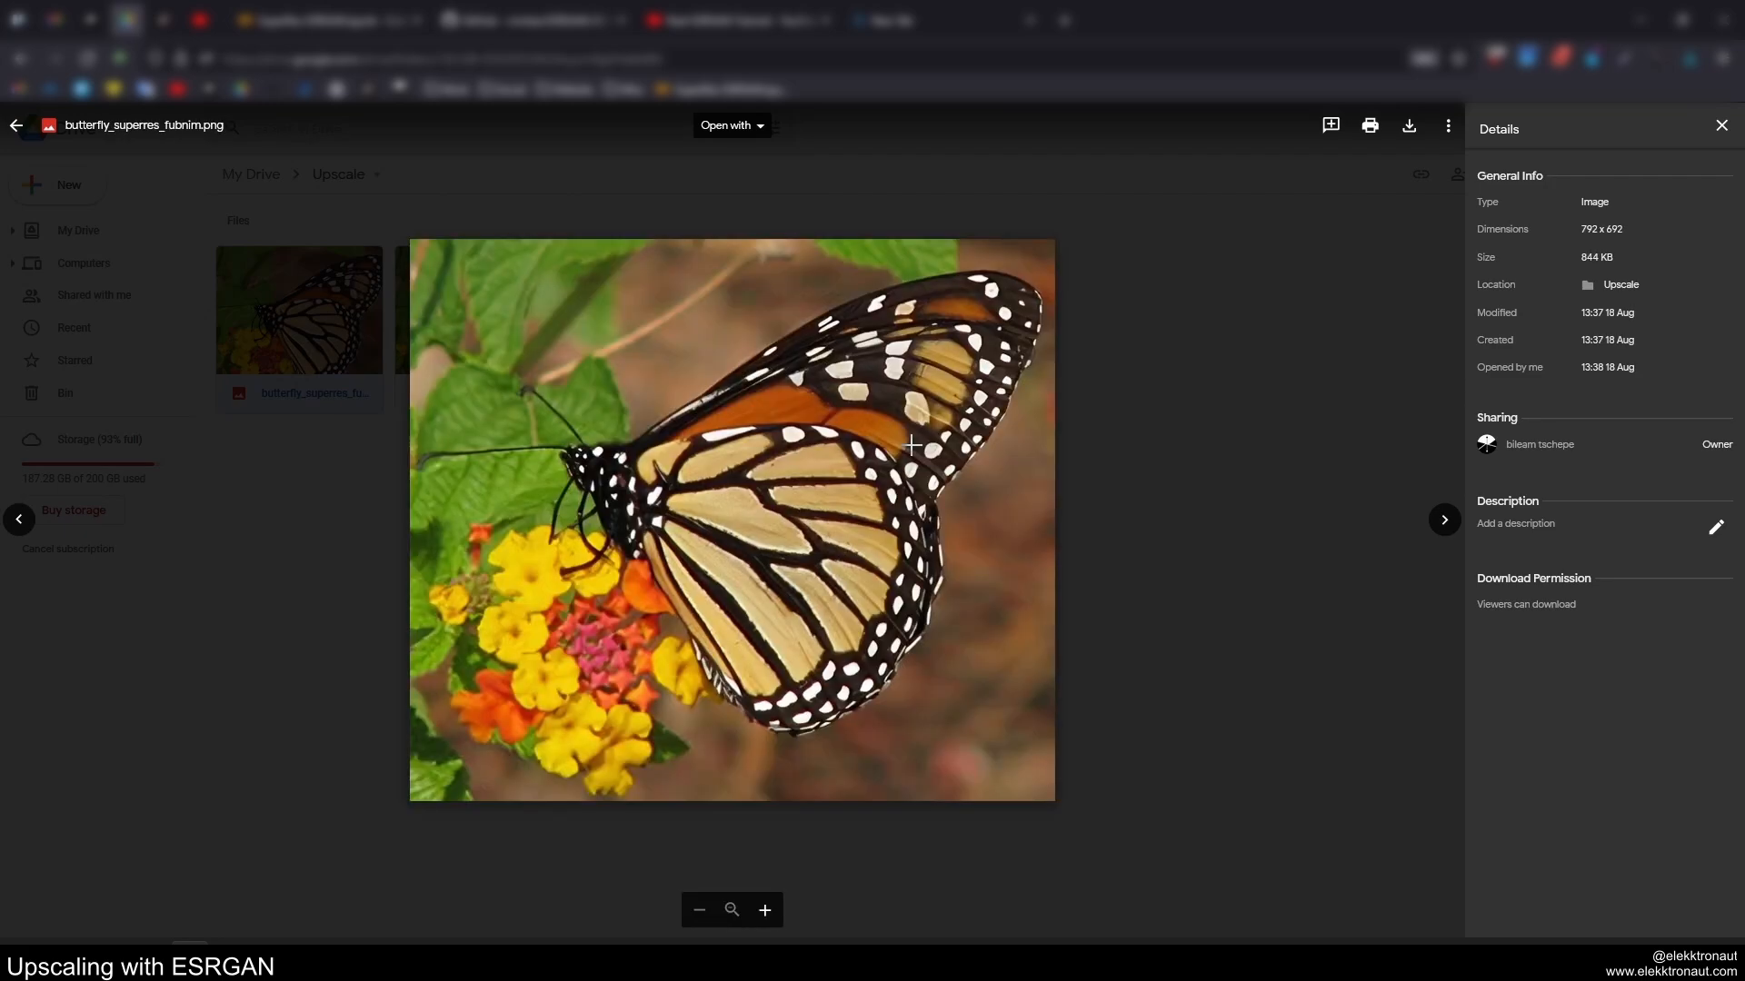
key(Left)
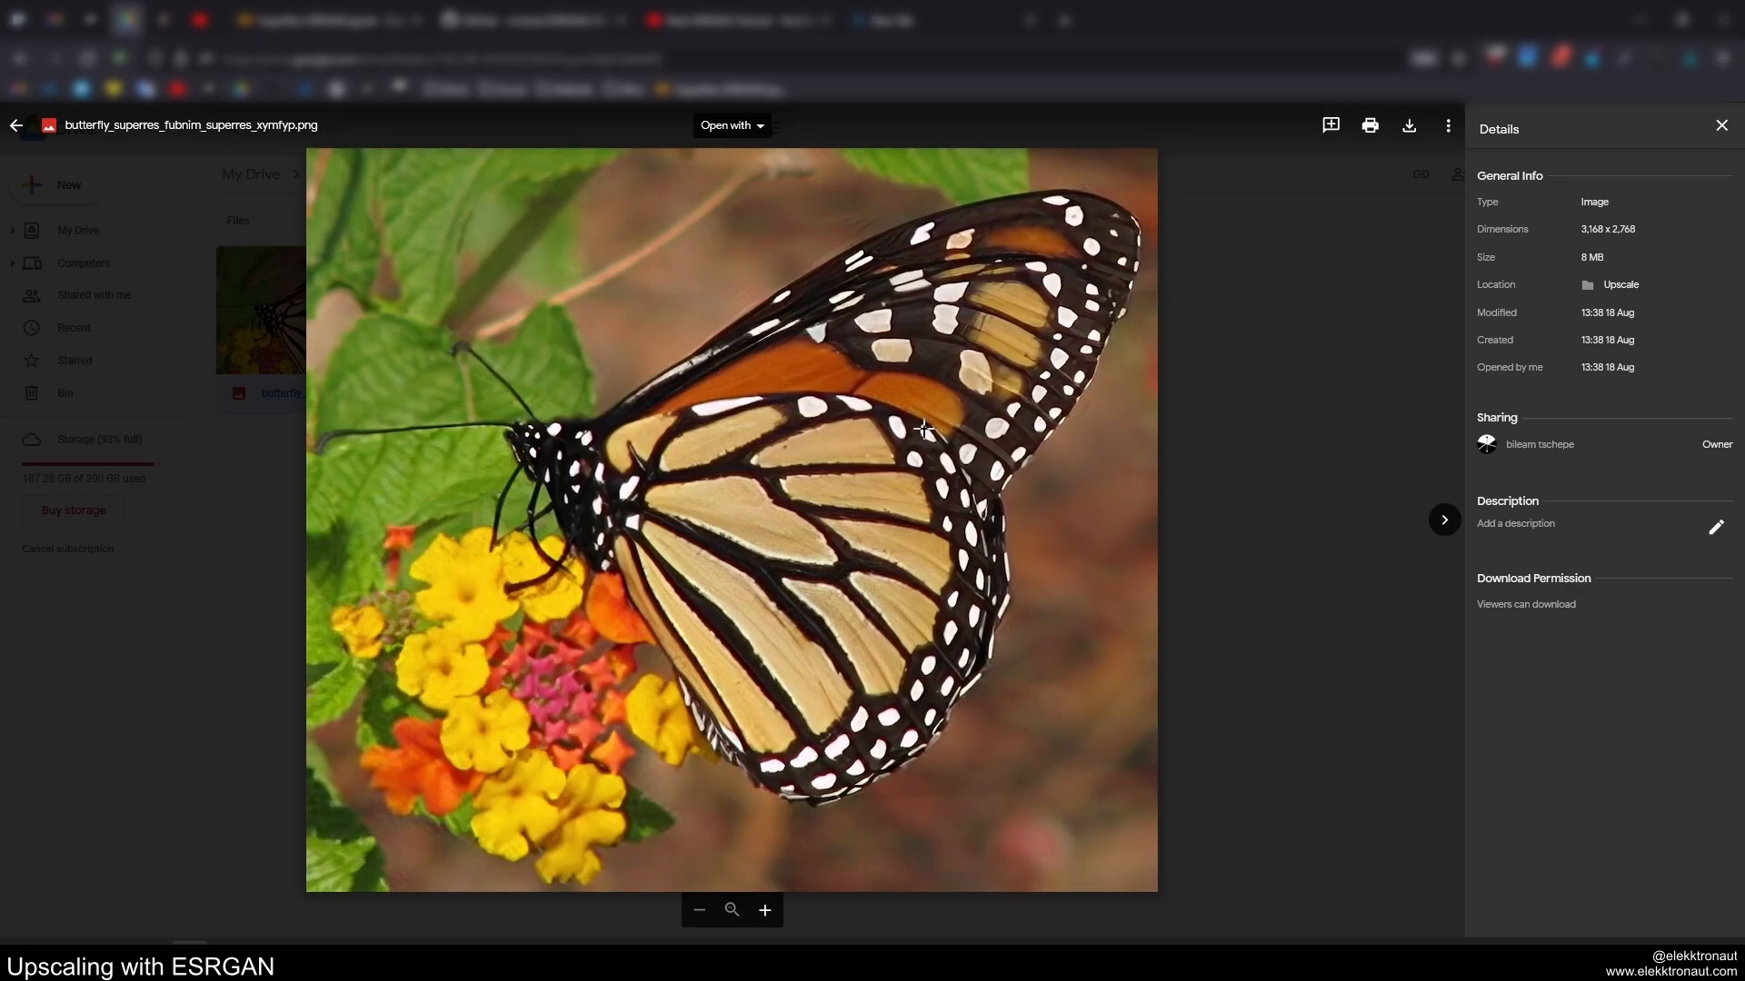
key(Right)
key(Left)
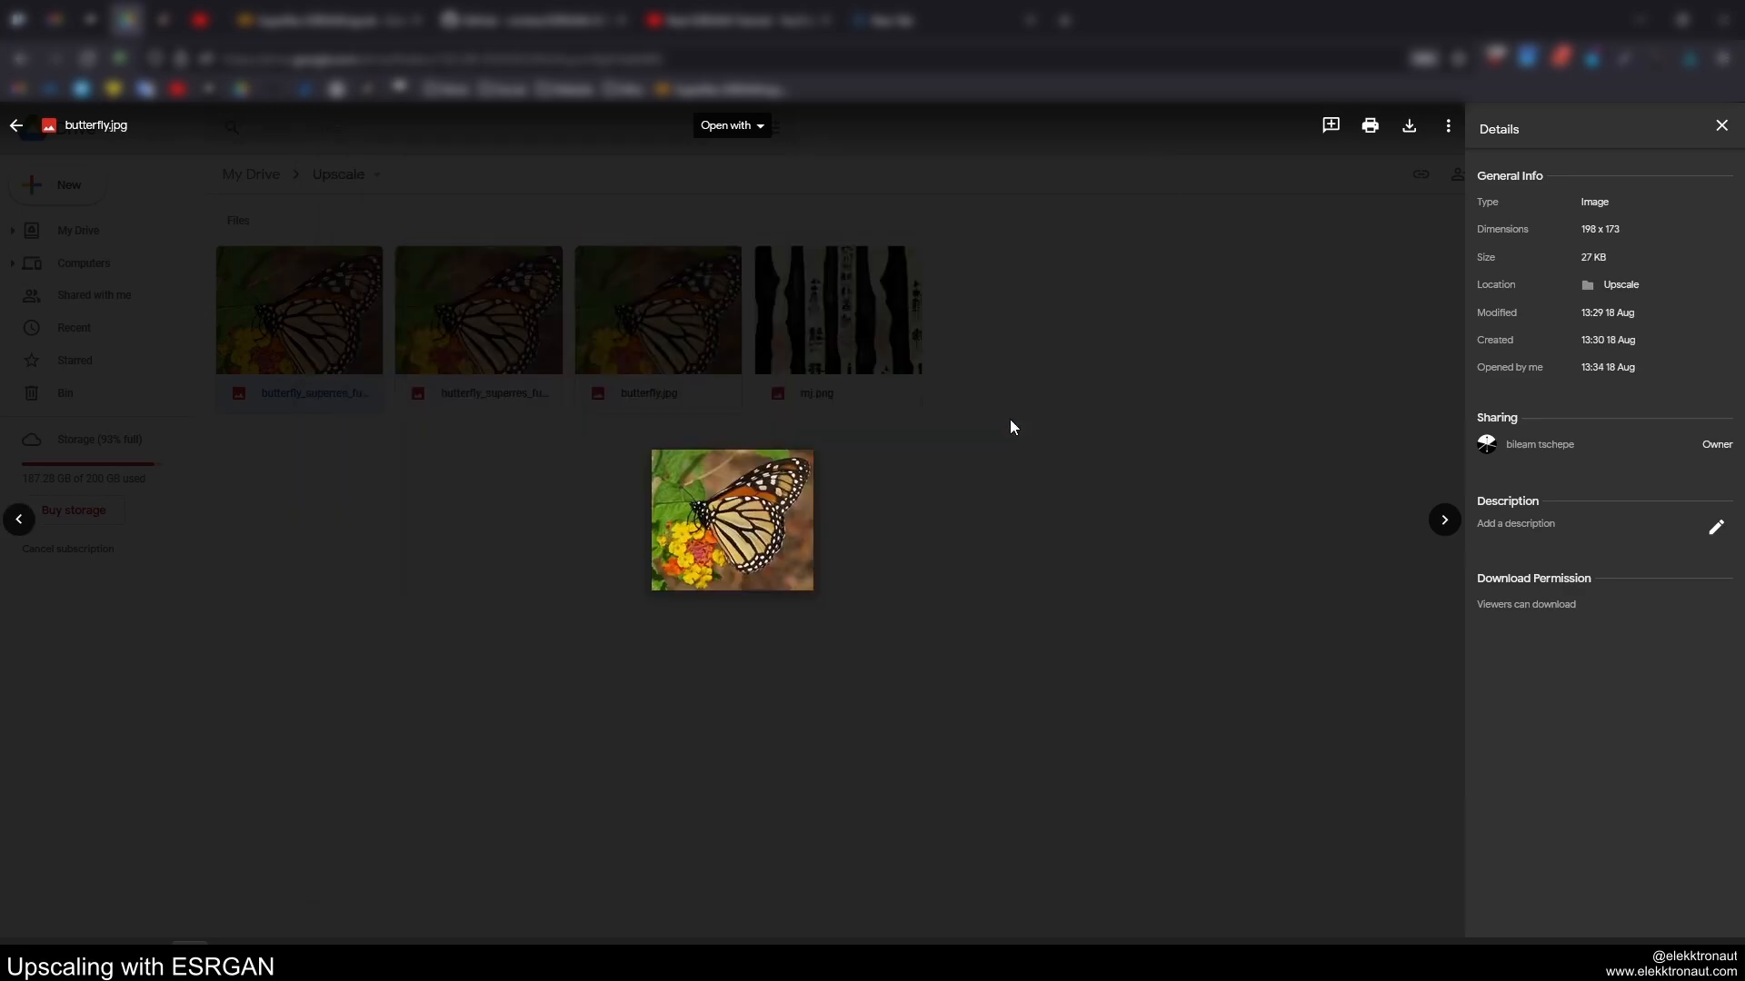
key(Escape)
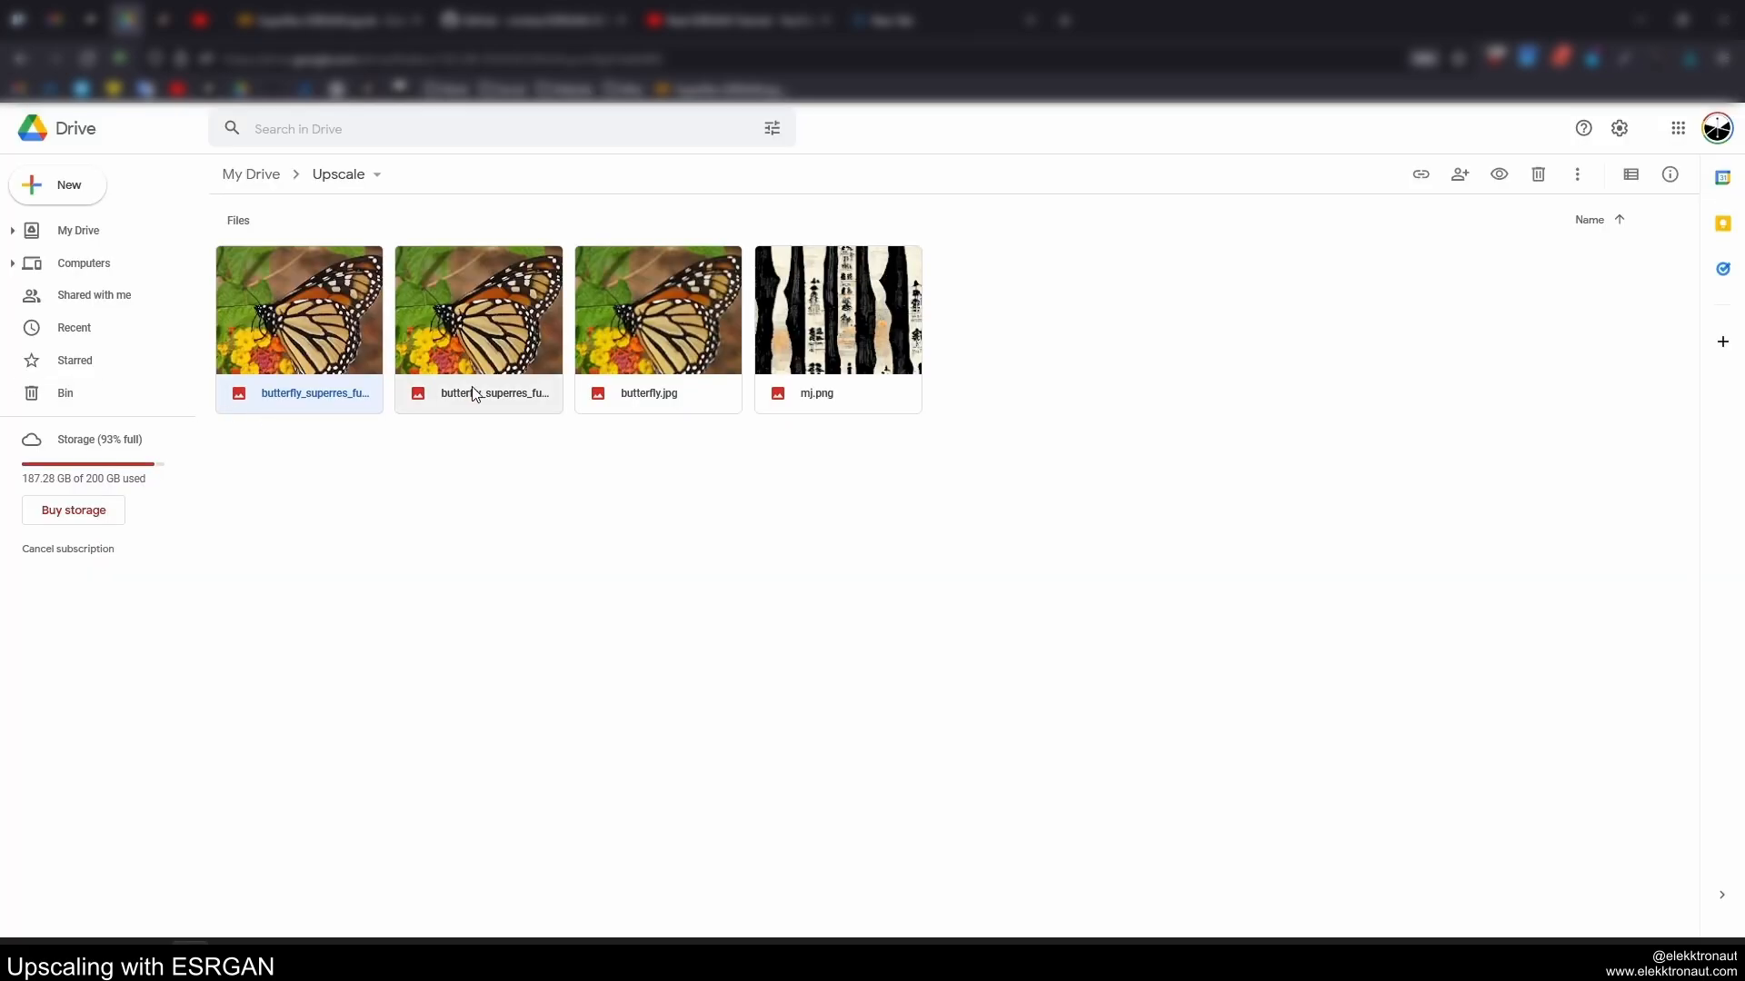
- Review the Upscale cell's path and advanced settings in the Colab notebook, and select mj.png in Google Drive's Upscale folder
click(318, 20)
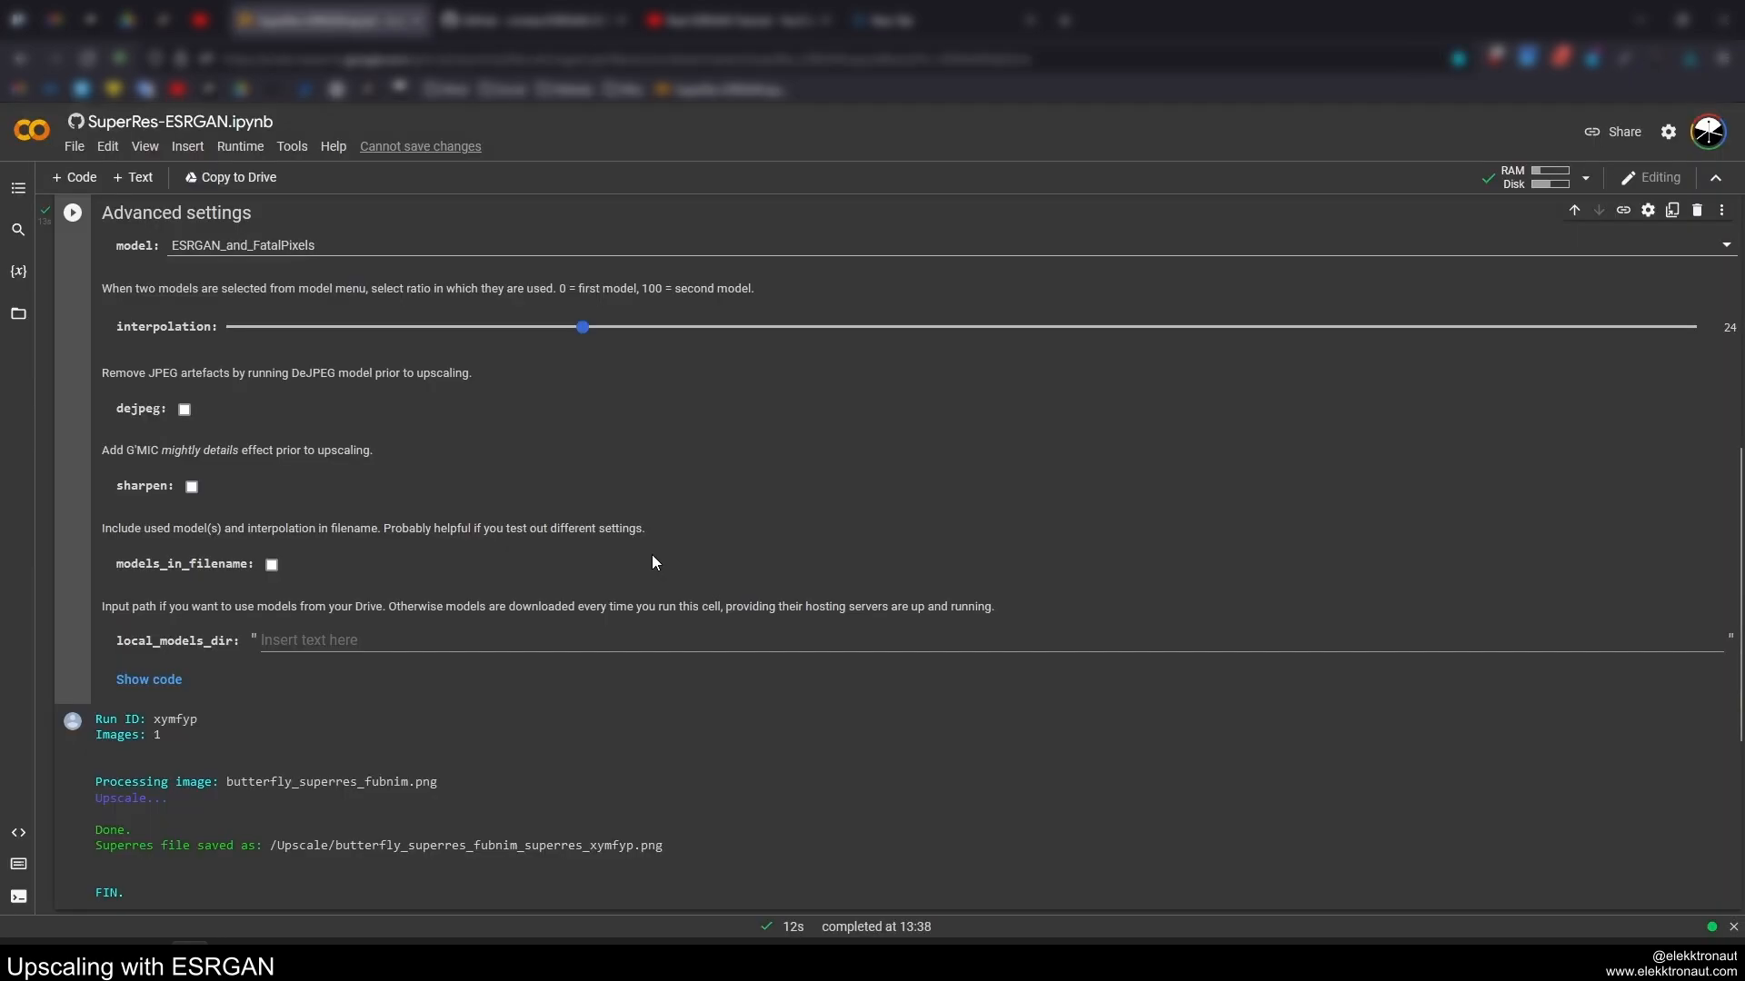
scroll(546, 392, up, 3)
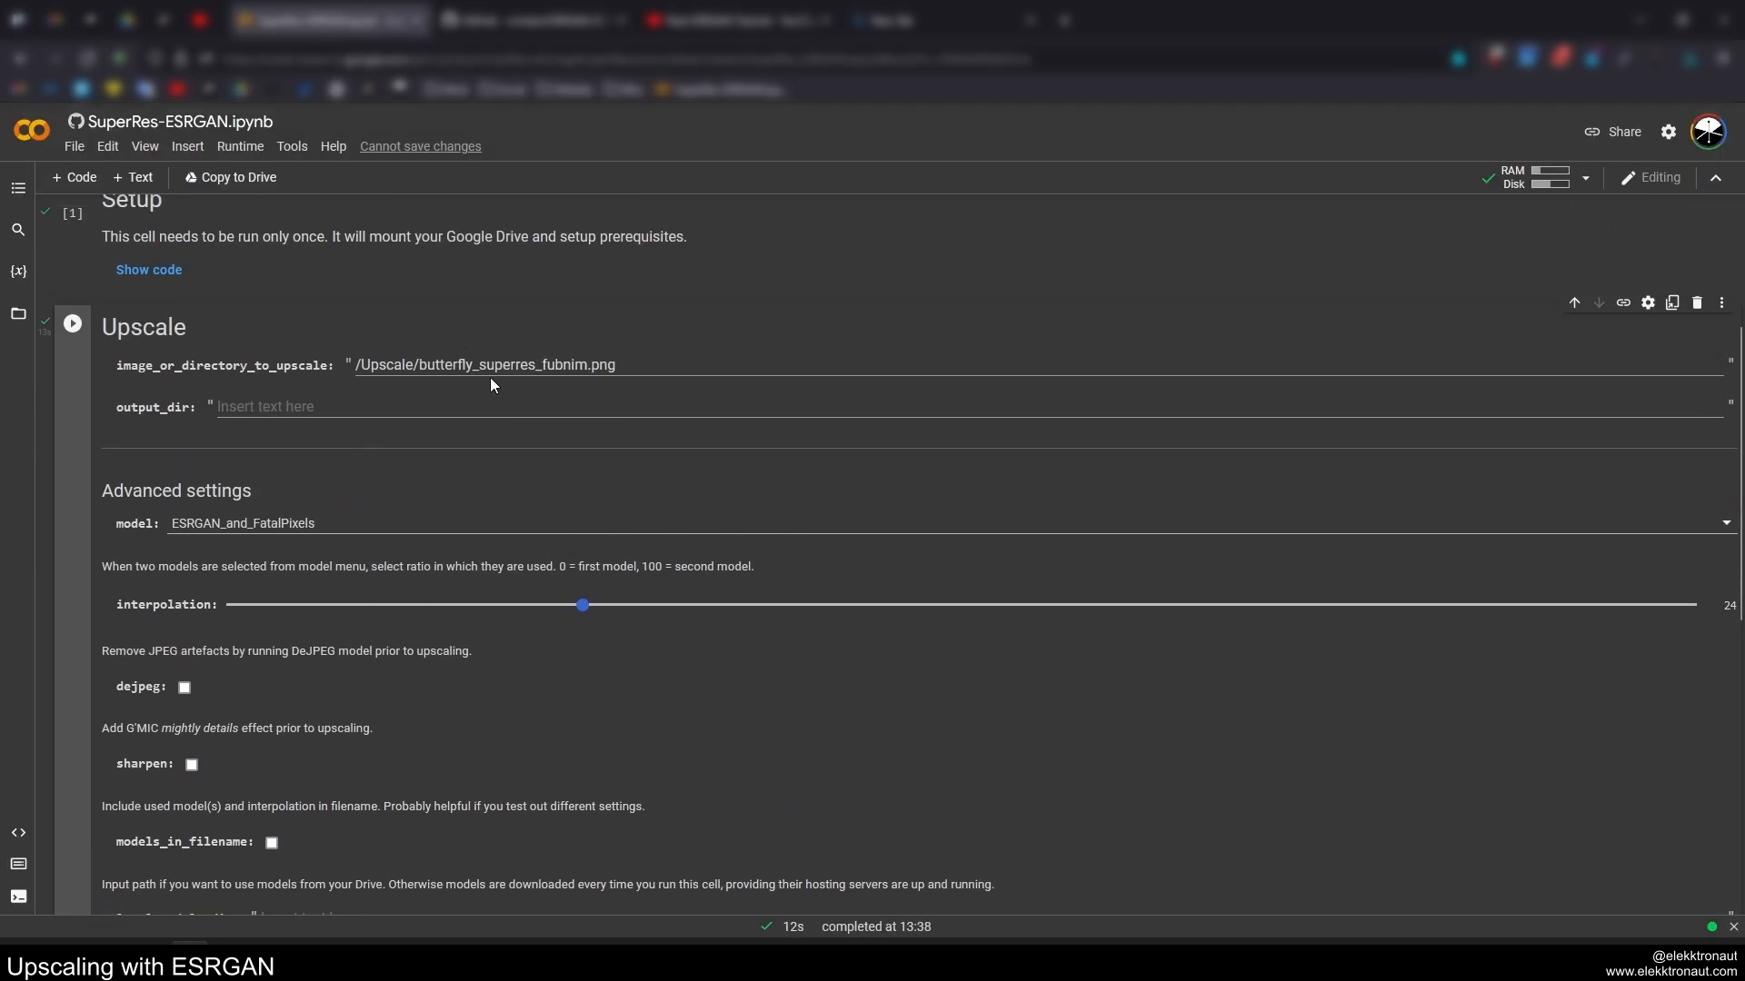
scroll(491, 384, down, 1)
scroll(416, 388, down, 1)
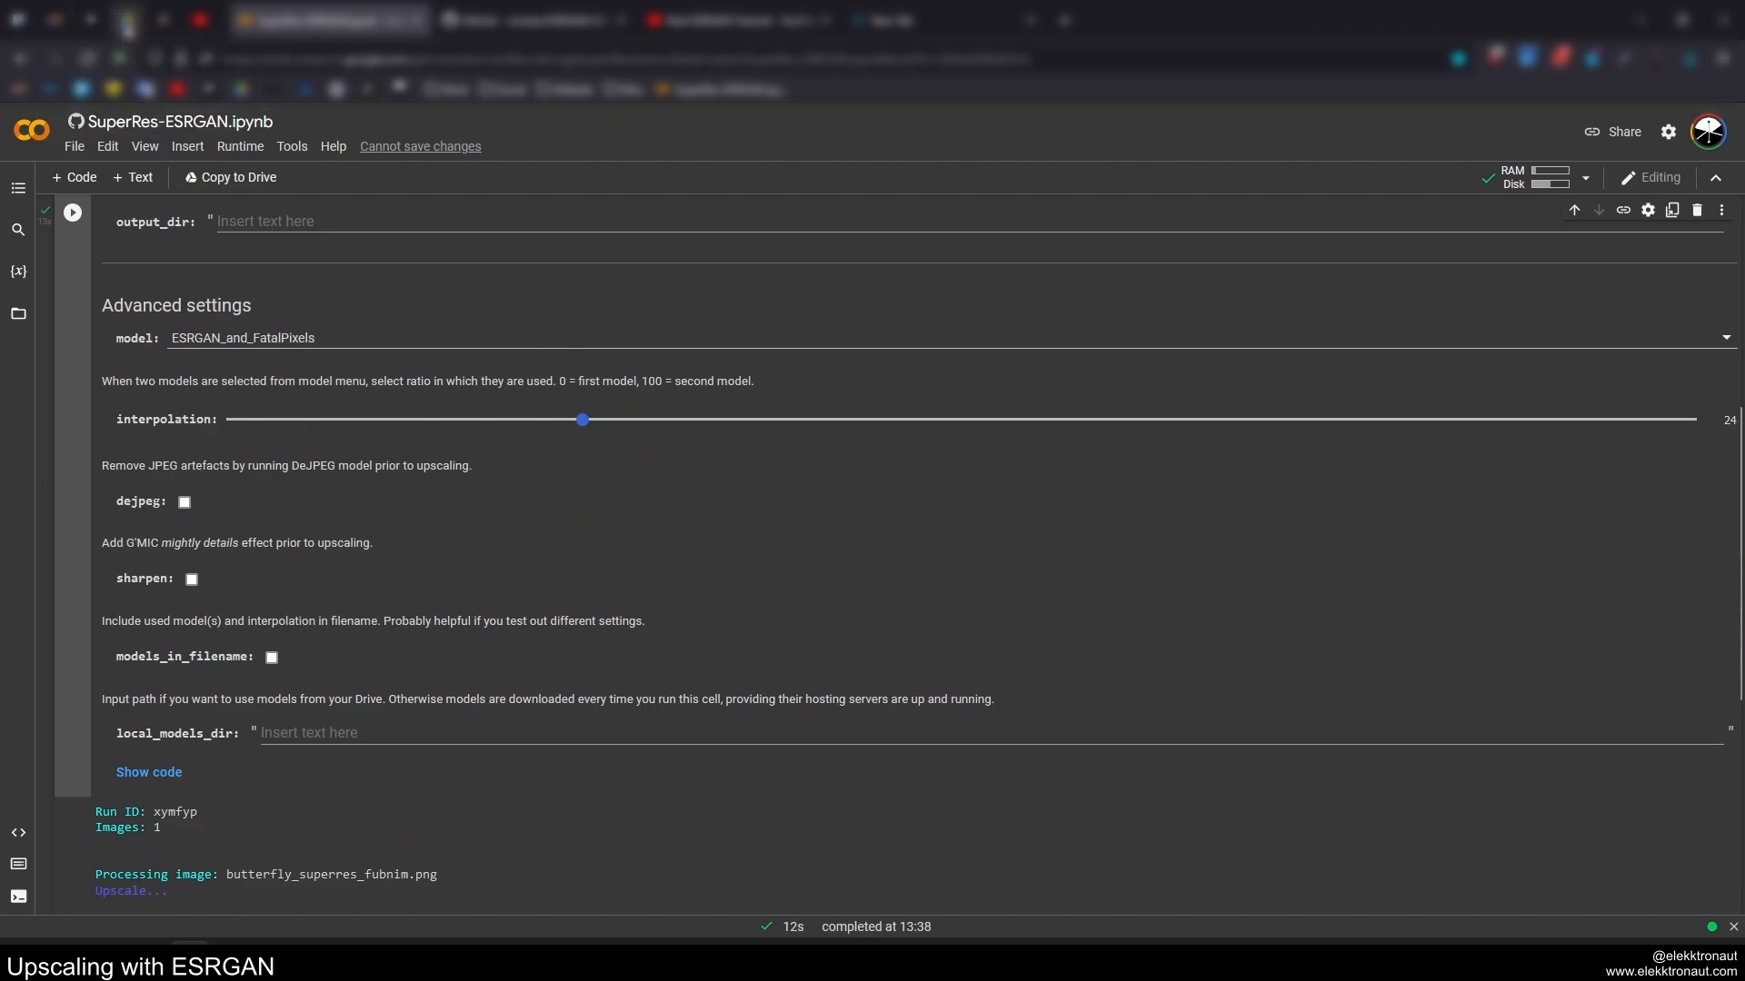
click(127, 22)
click(843, 371)
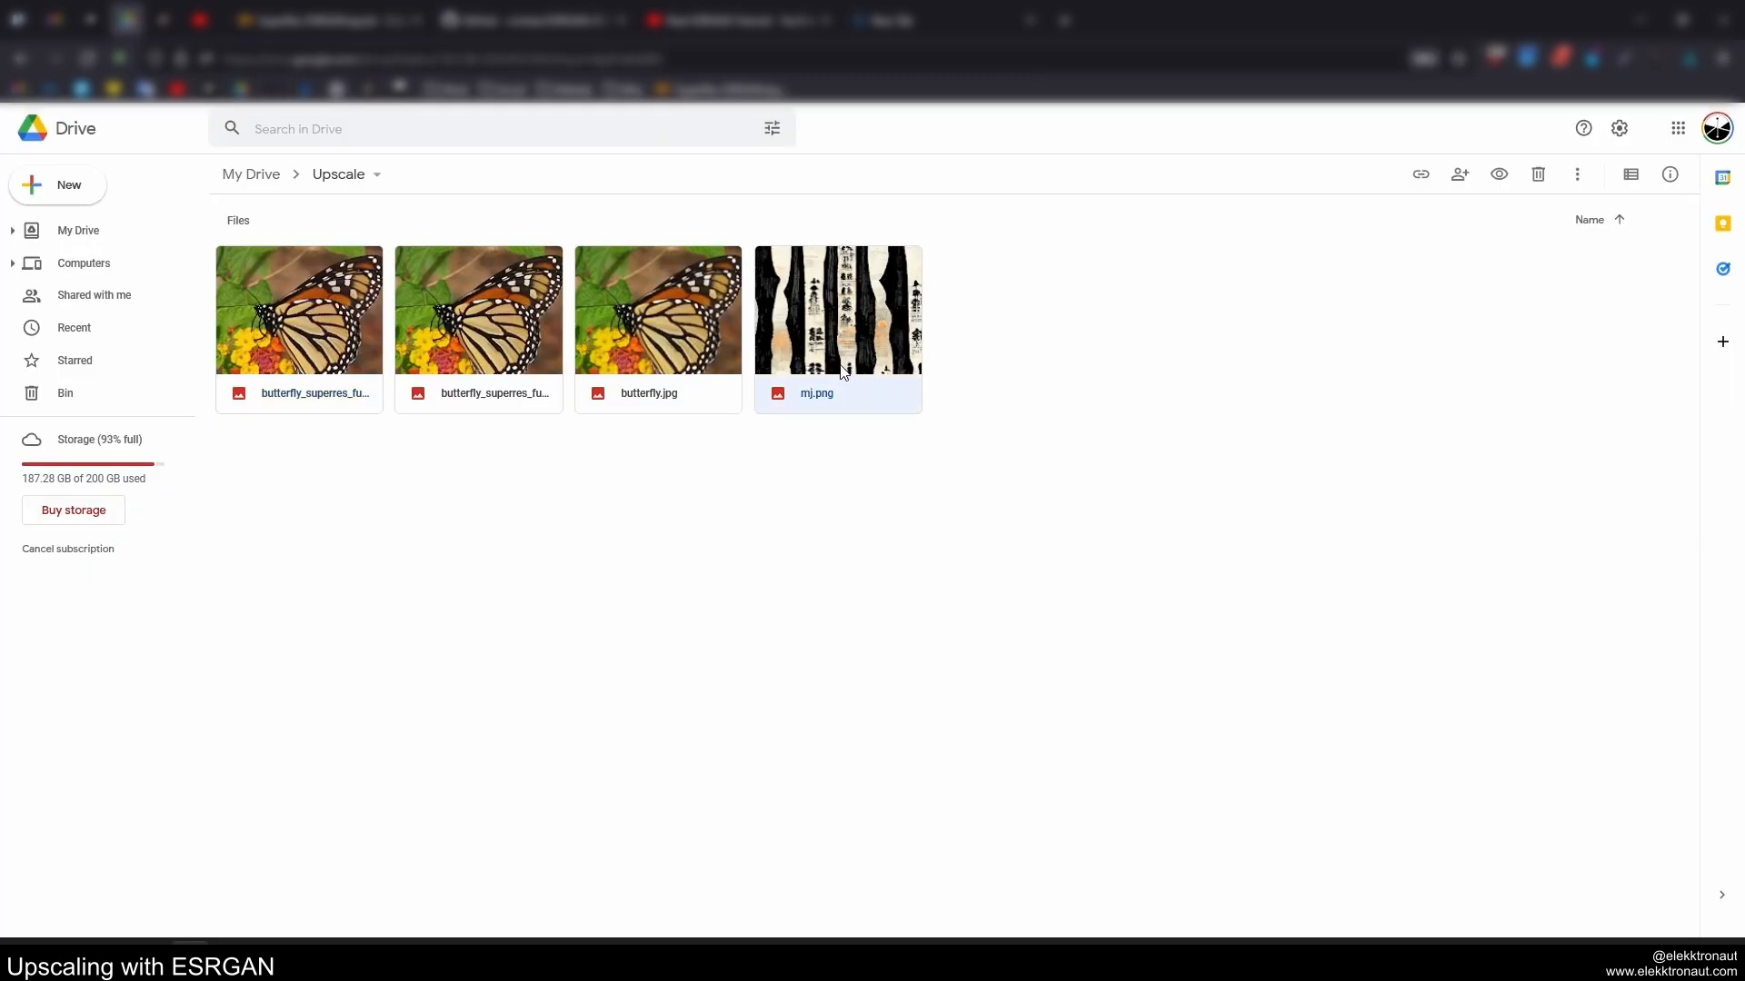
- Preview mj.png from the Upscale folder, check its dimensions and size in the file details, and close the preview
double_click(842, 371)
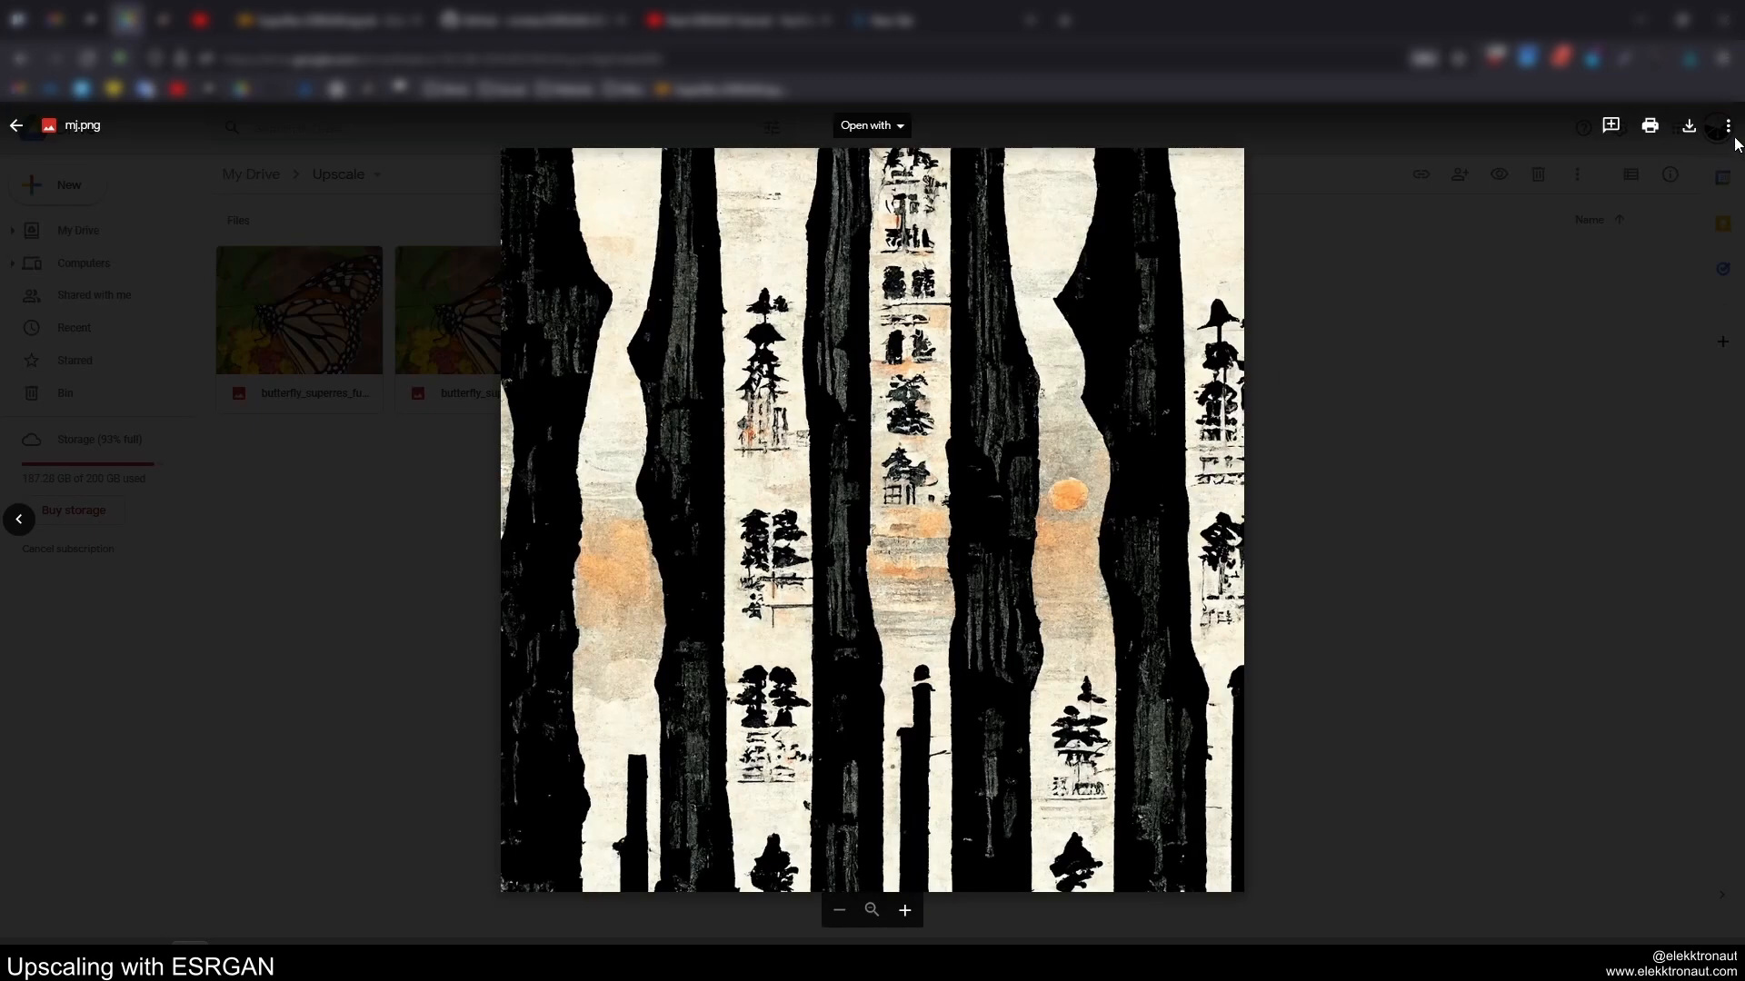
click(1727, 127)
click(1571, 276)
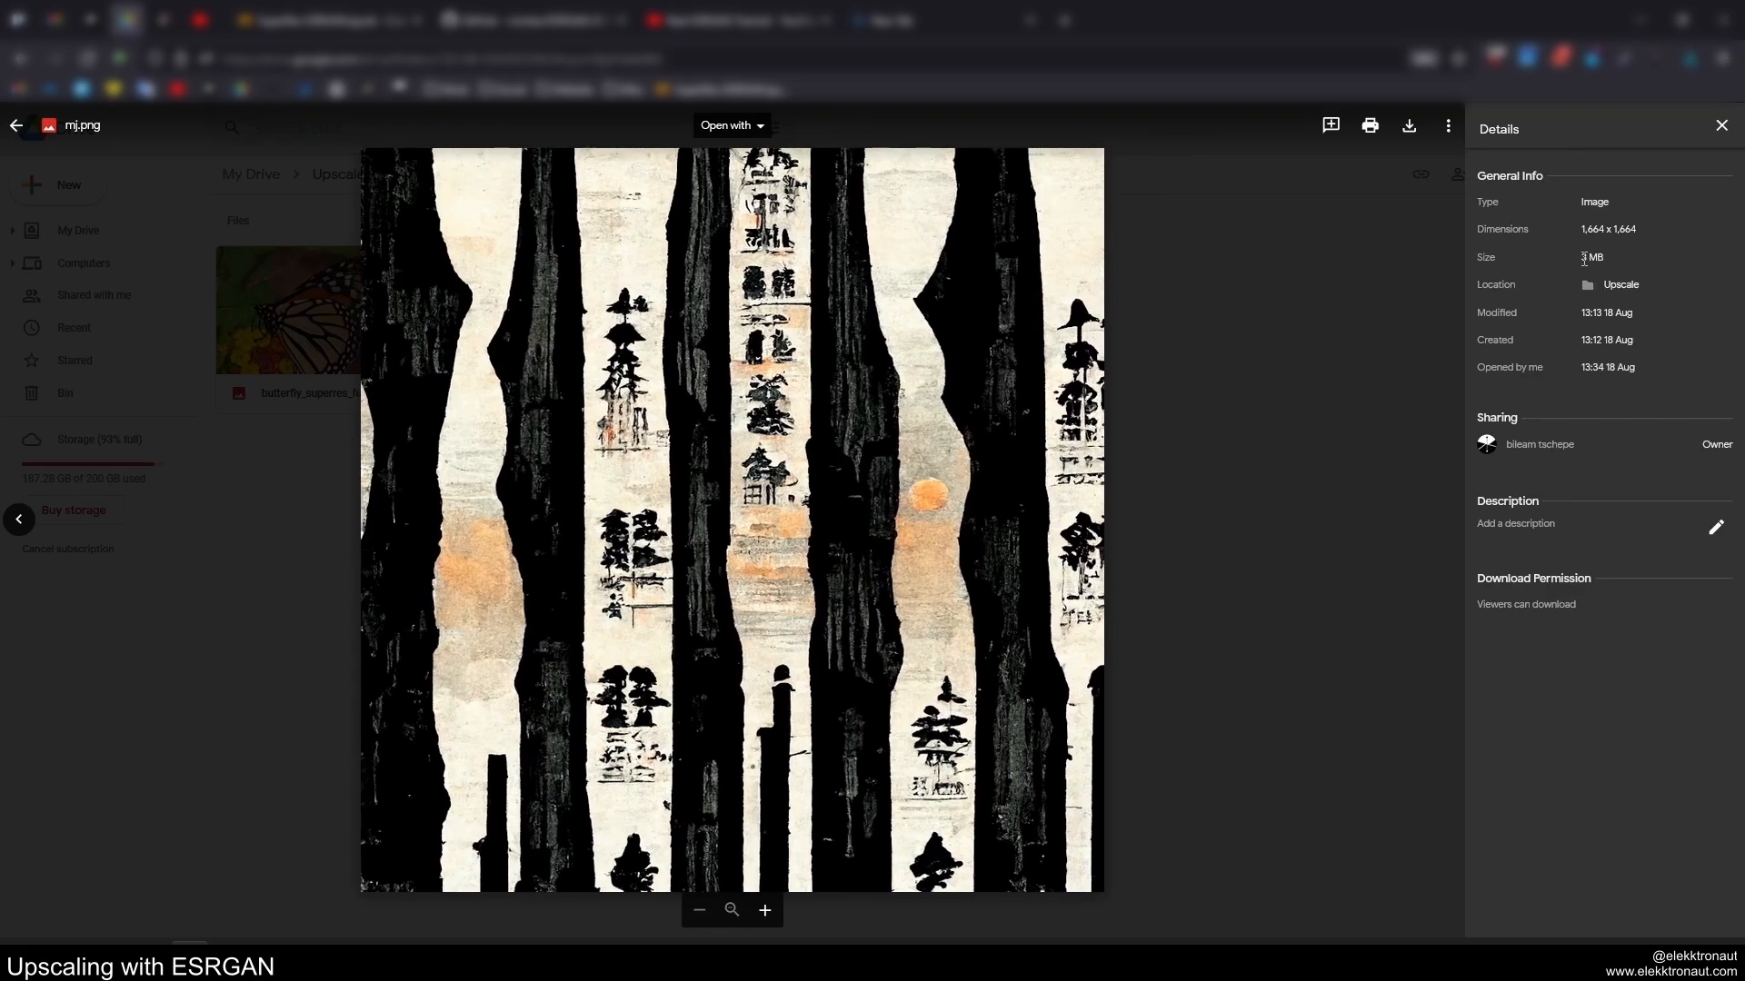
click(1237, 374)
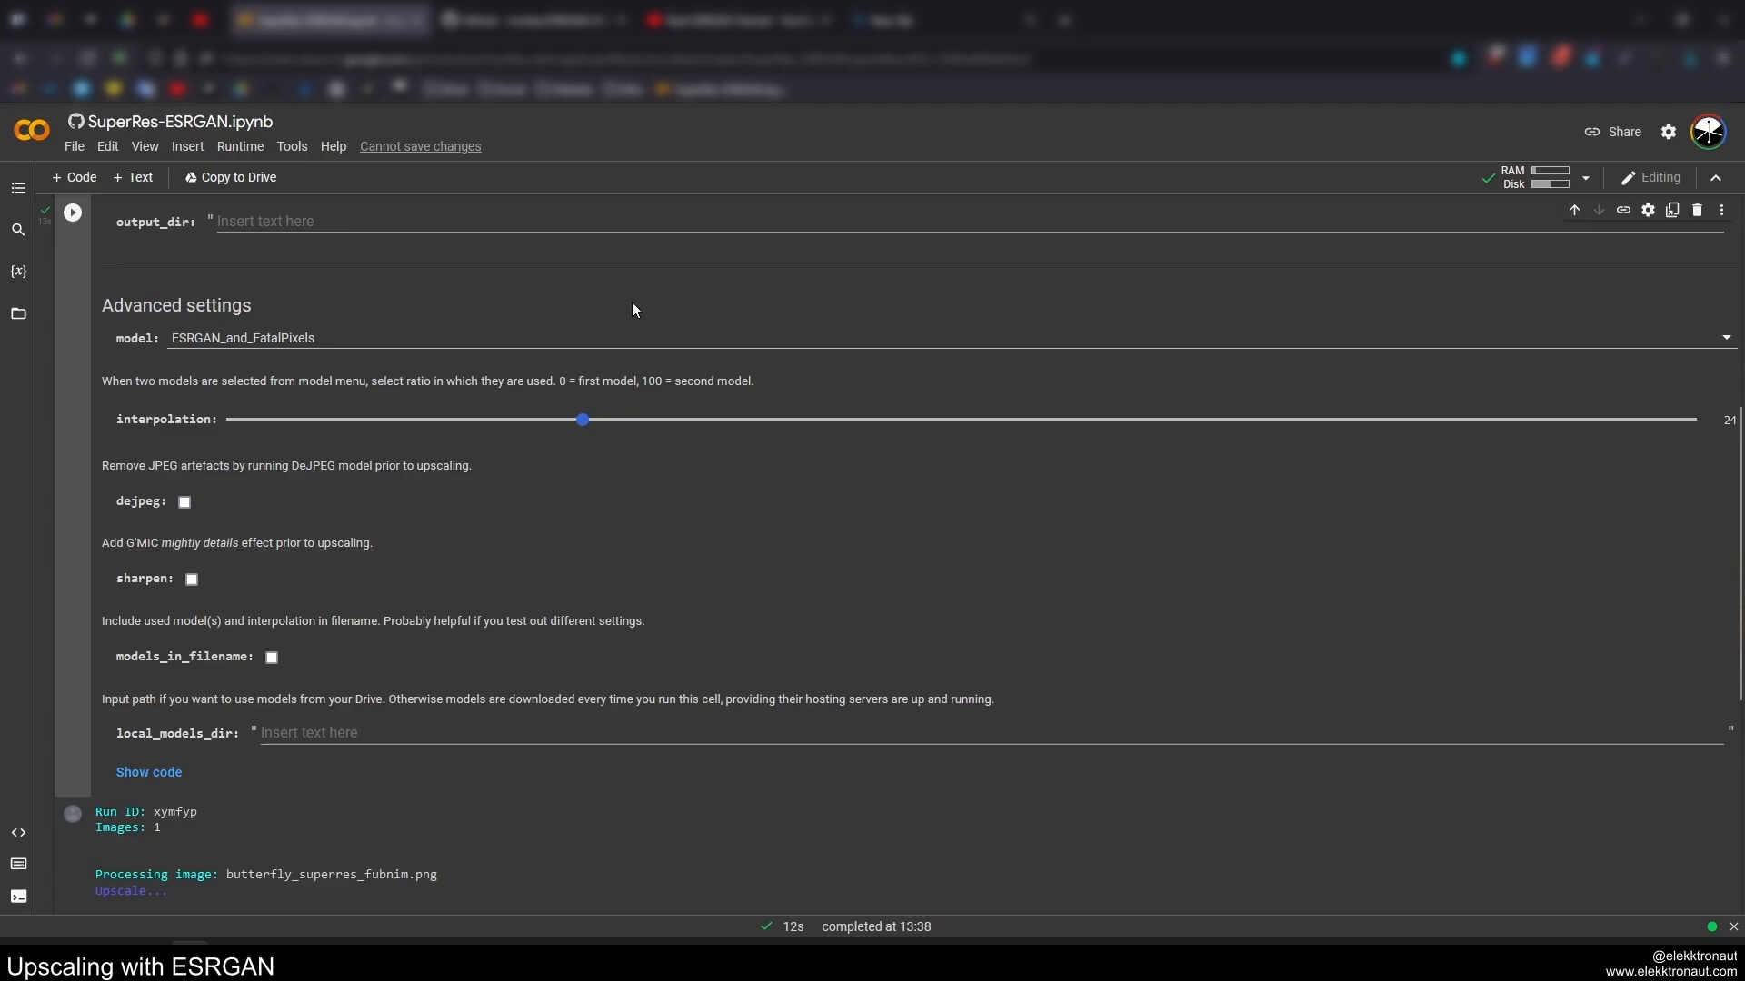
- Switch to the Colab notebook and set the Upscale cell's image path to /Upscale/mj.png
scroll(630, 302, up, 3)
drag(616, 365, 418, 365)
text(mj.p)
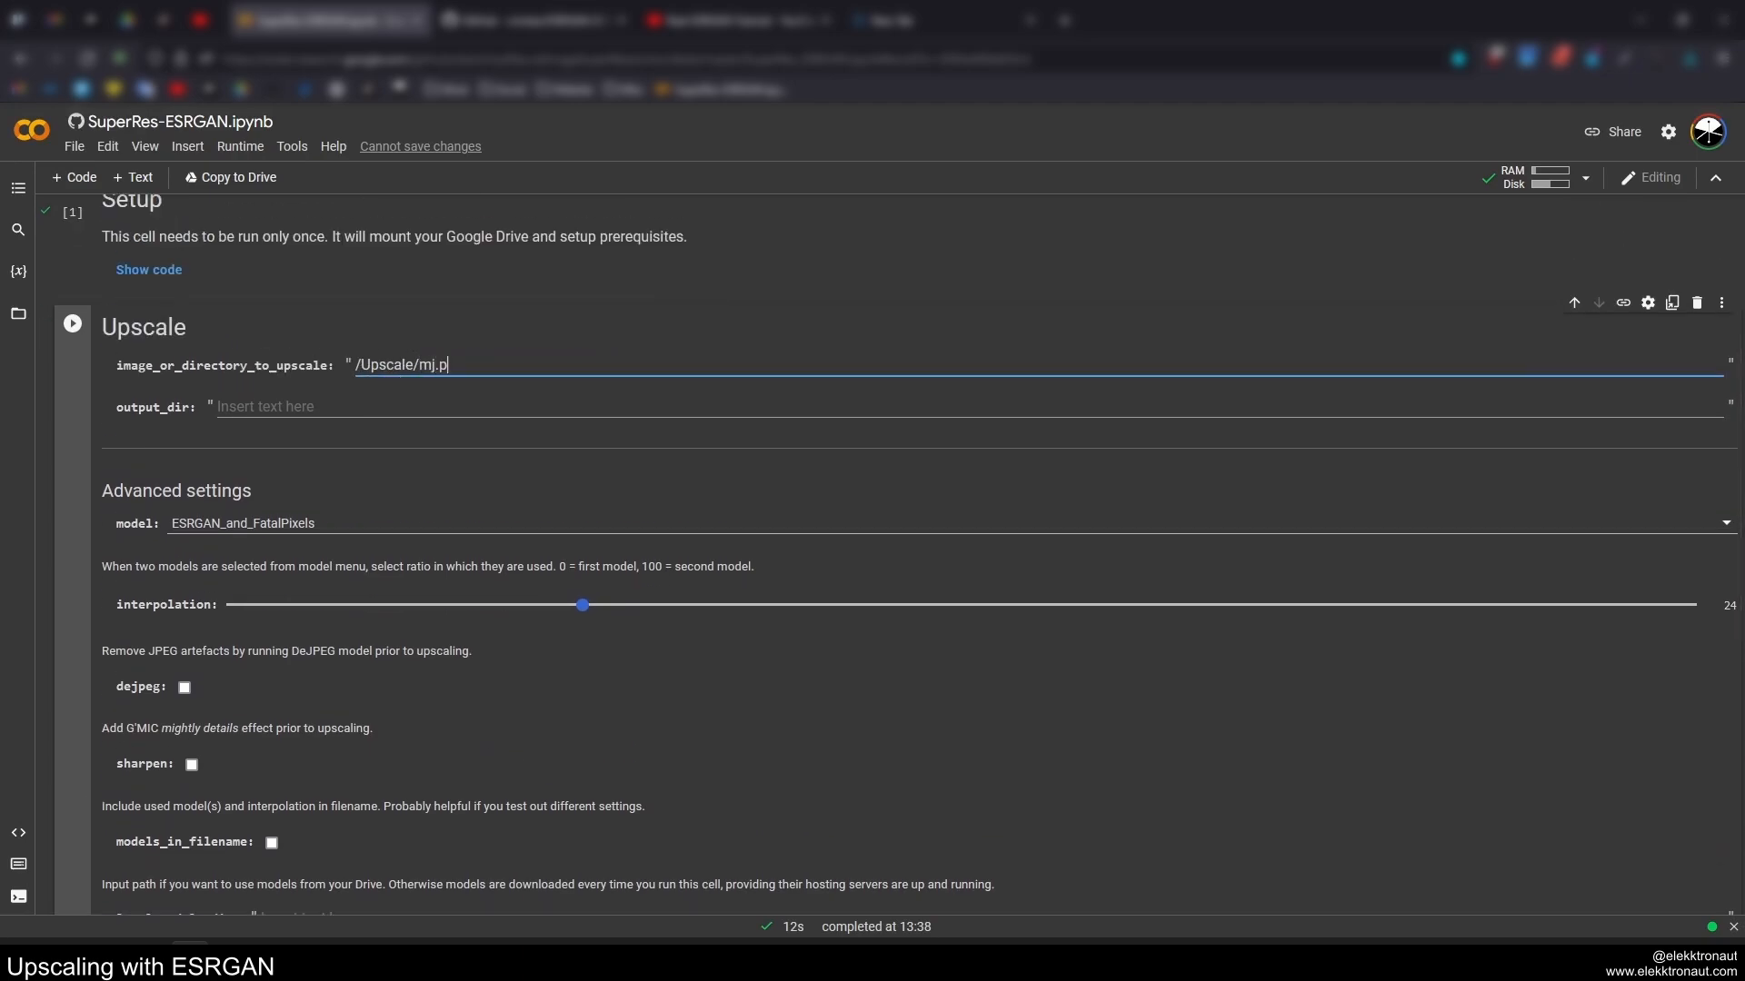
text(nh)
text(g)
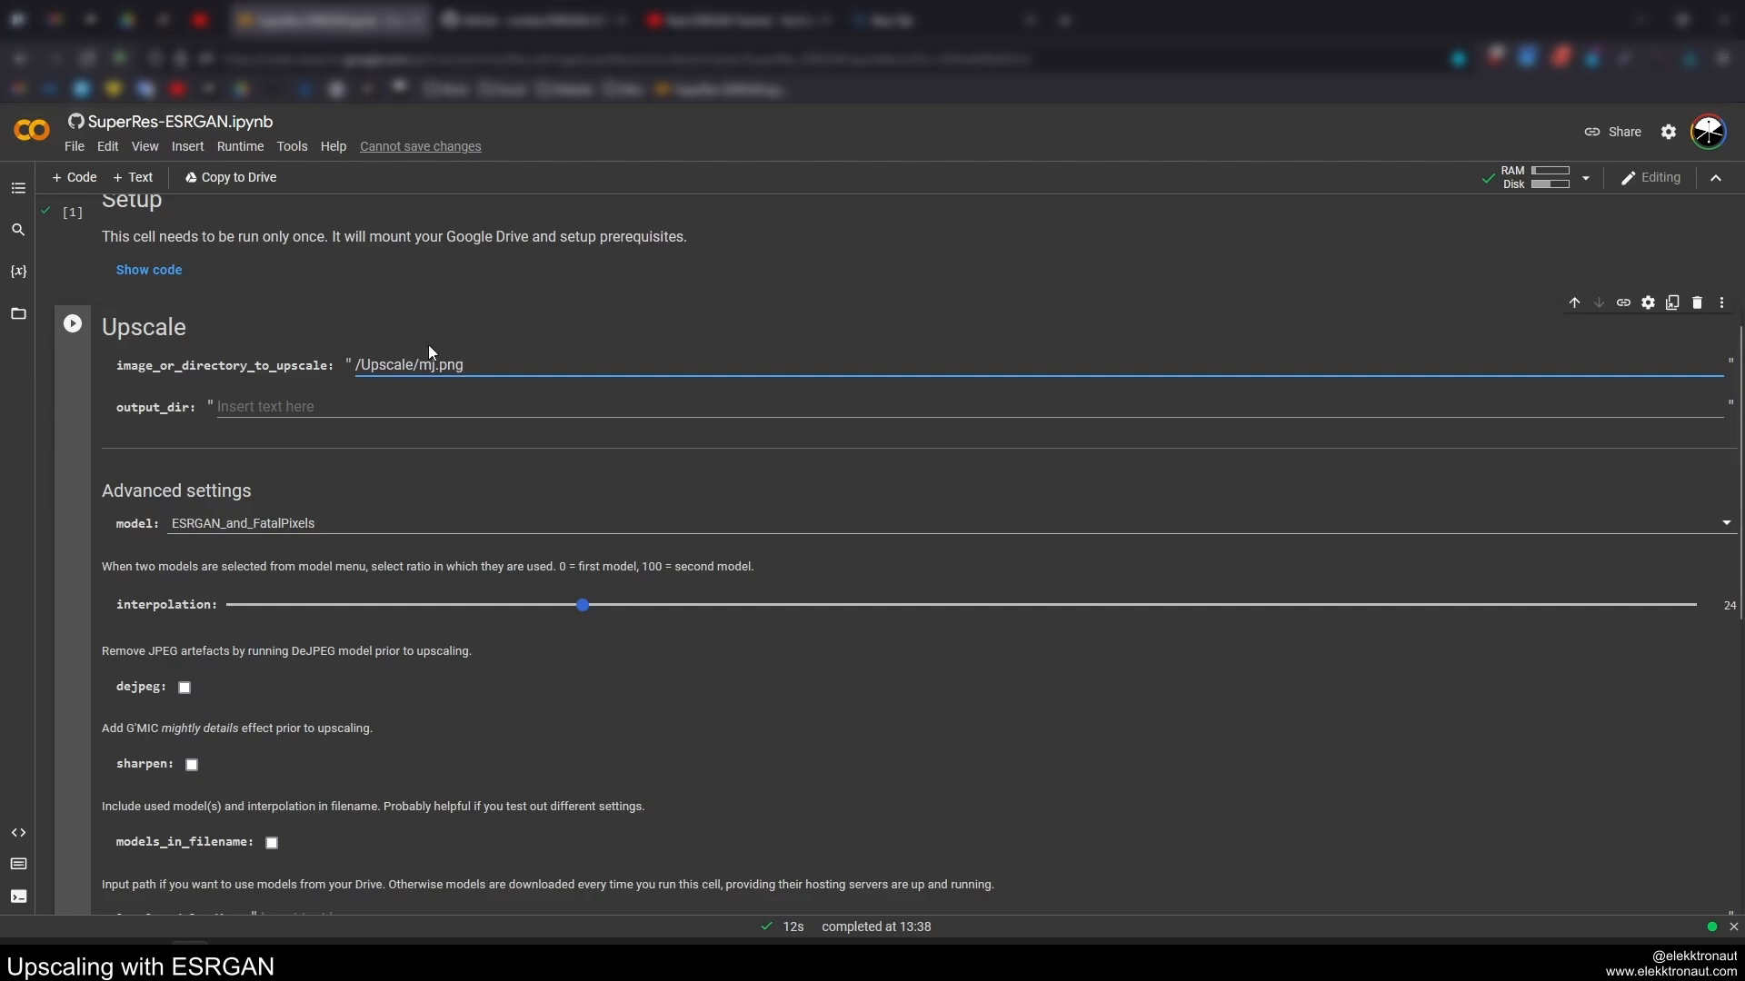
- Run the Upscale cell on mj.png and check the output for the saved file
click(72, 323)
scroll(329, 400, down, 3)
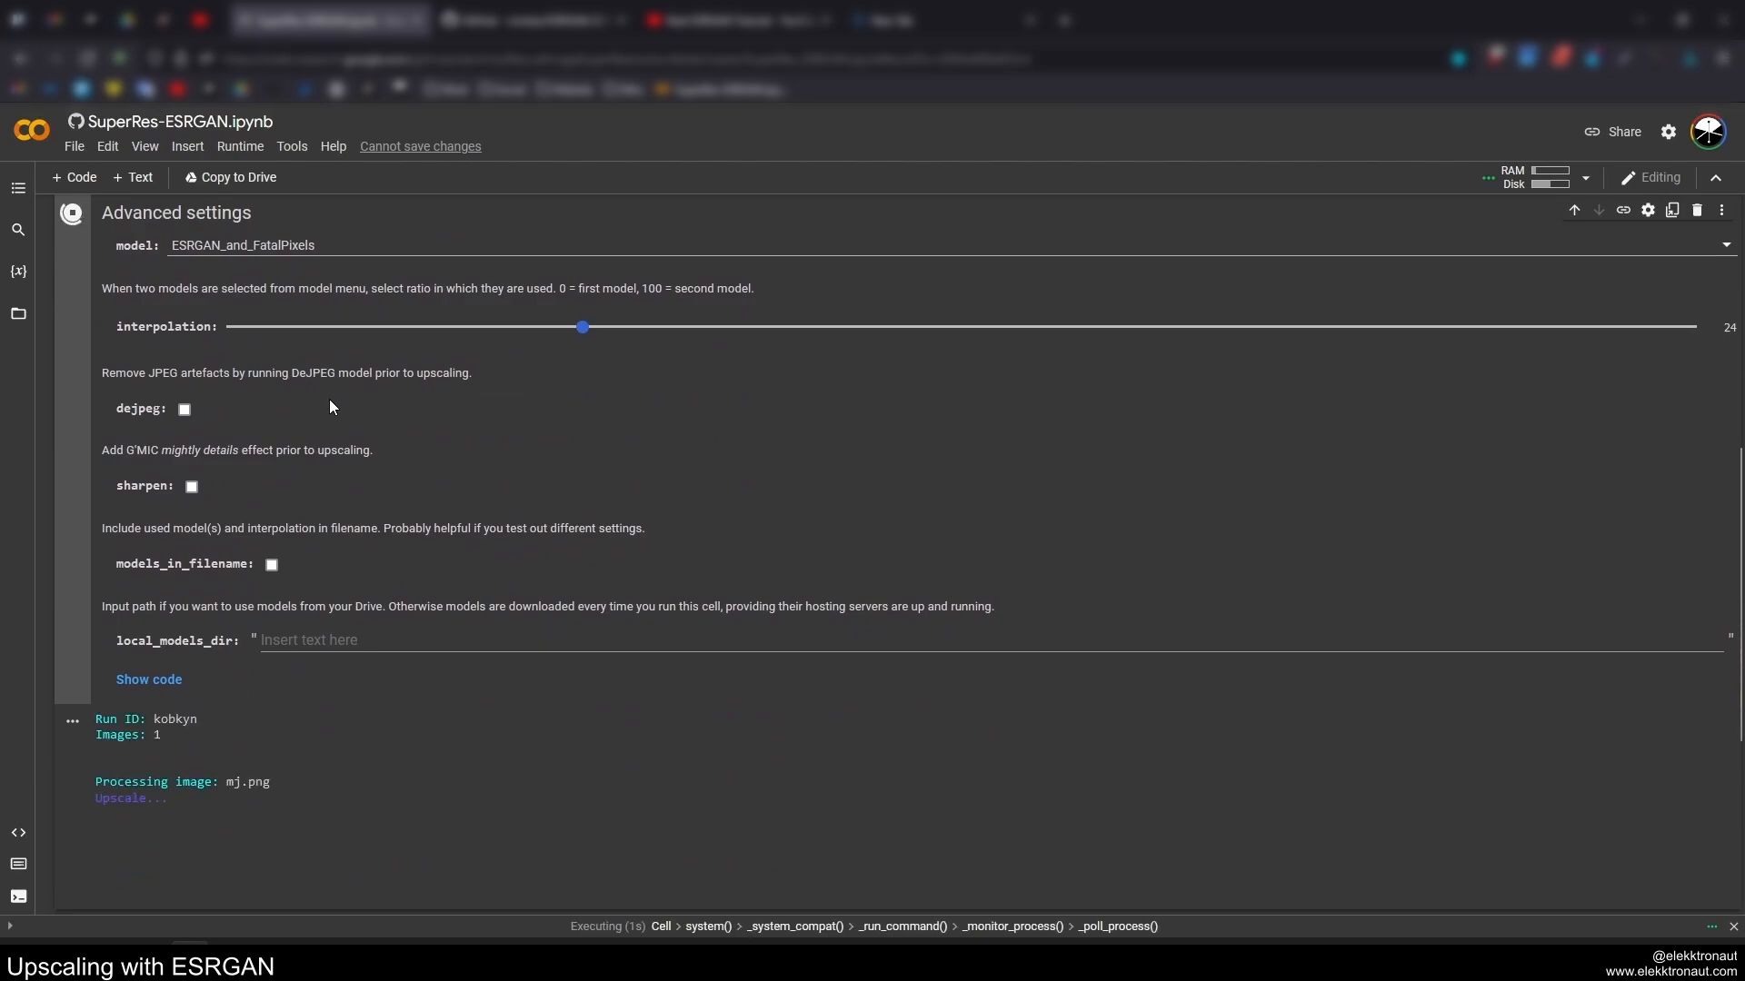
scroll(341, 401, down, 1)
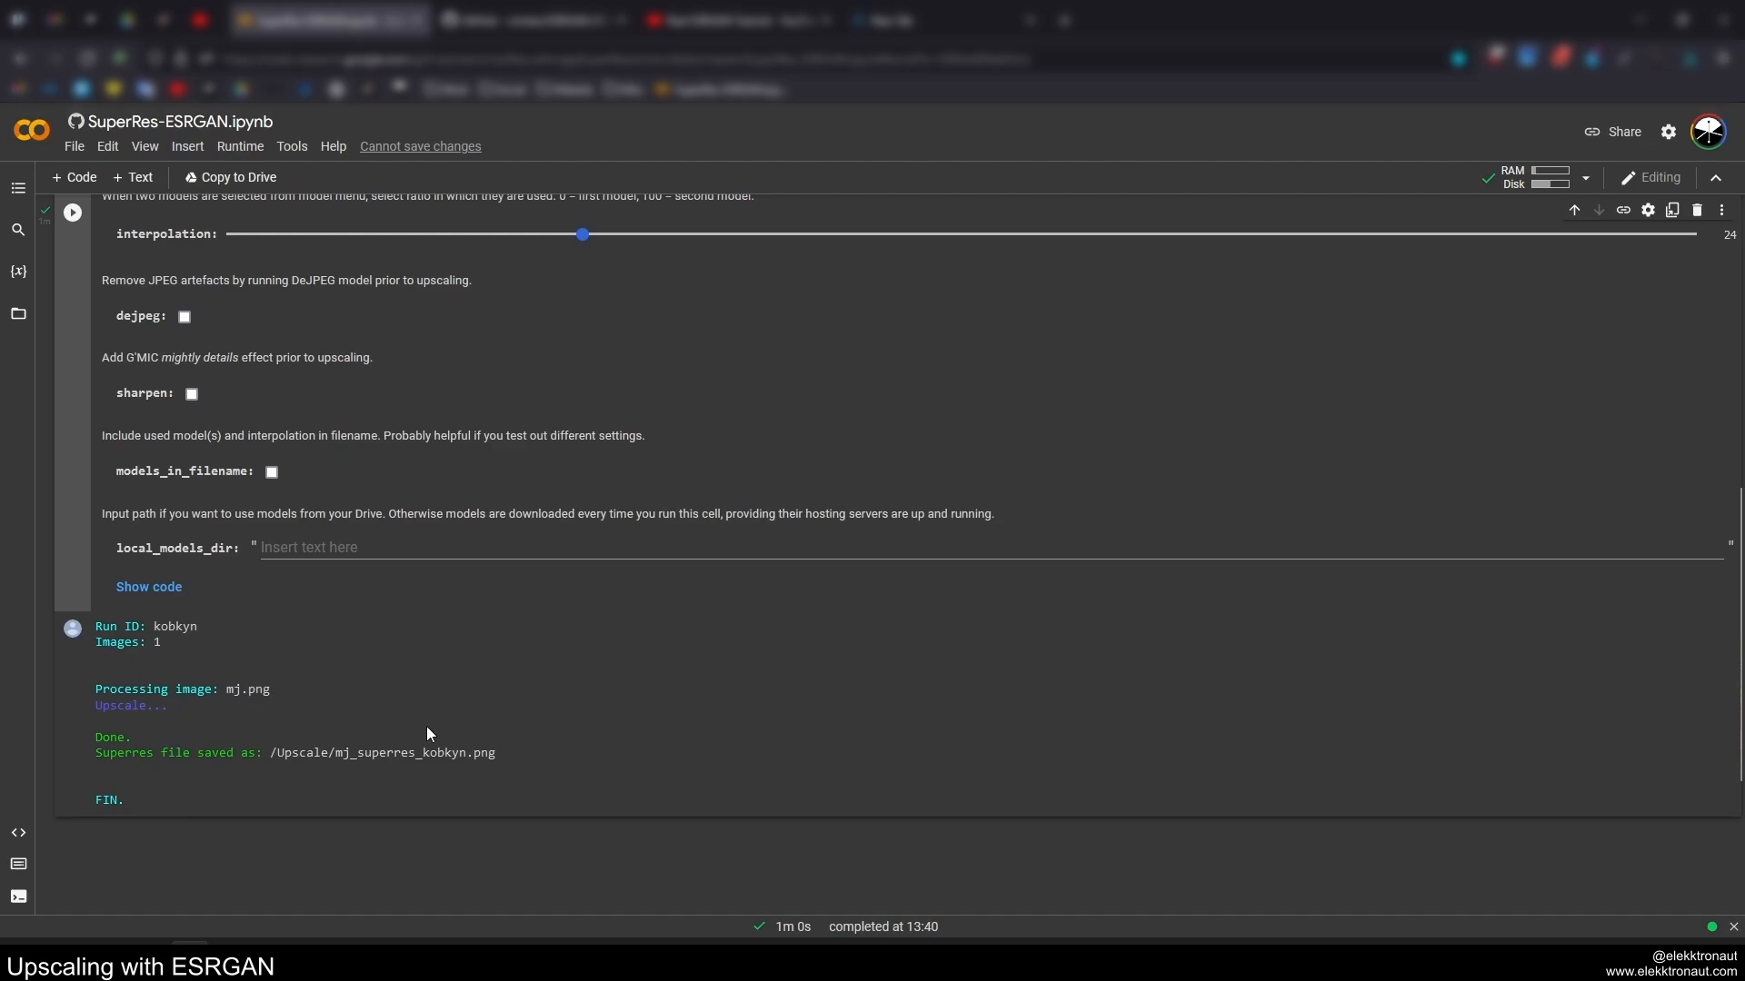
- Switch to Google Drive and open the upscaled version of the mj image with its file details
click(127, 19)
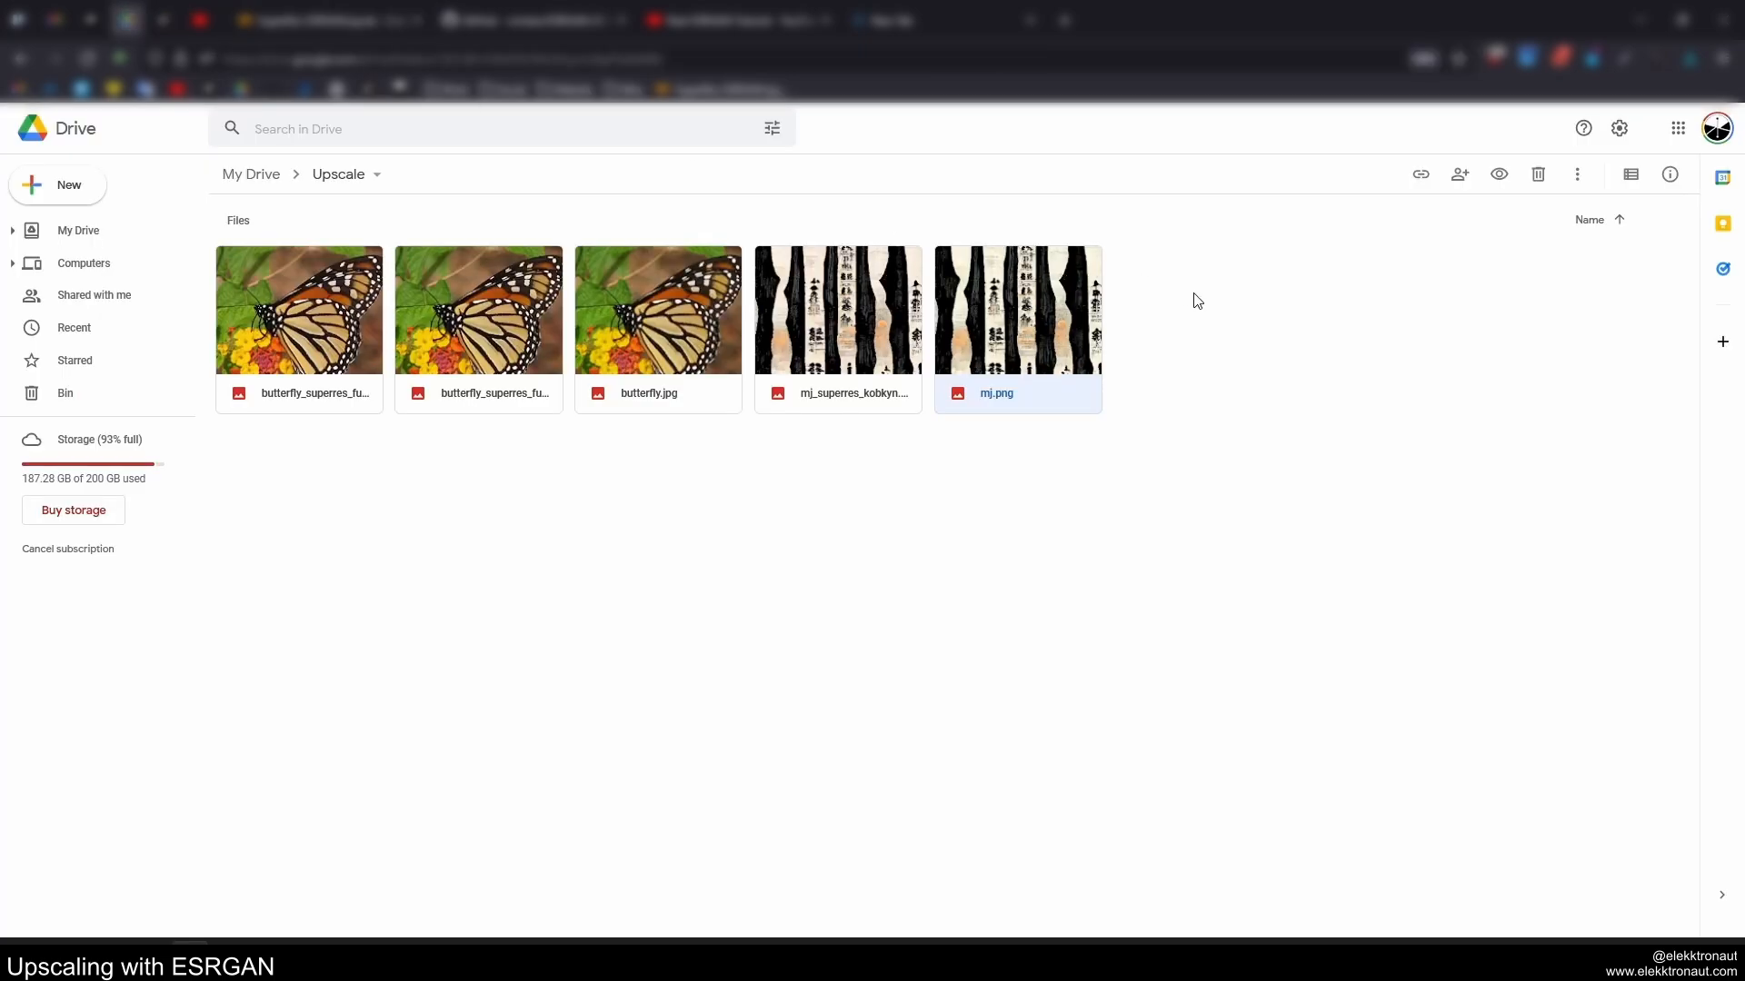
double_click(865, 326)
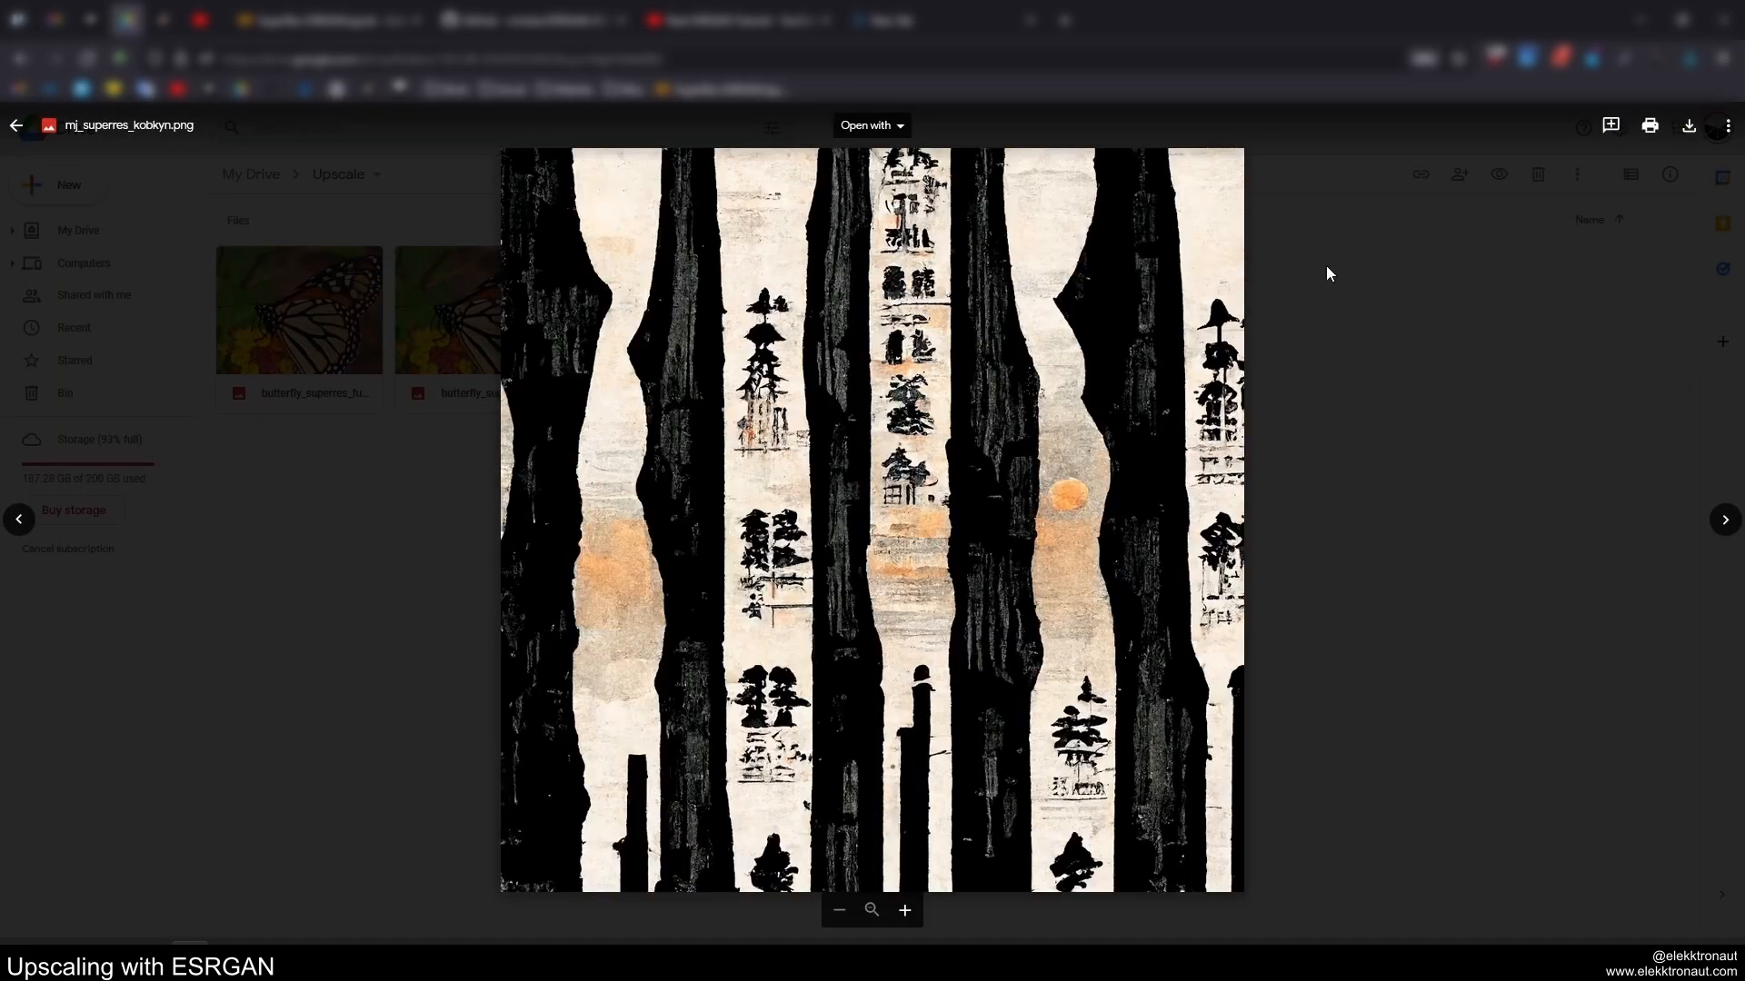
click(1727, 126)
click(1548, 281)
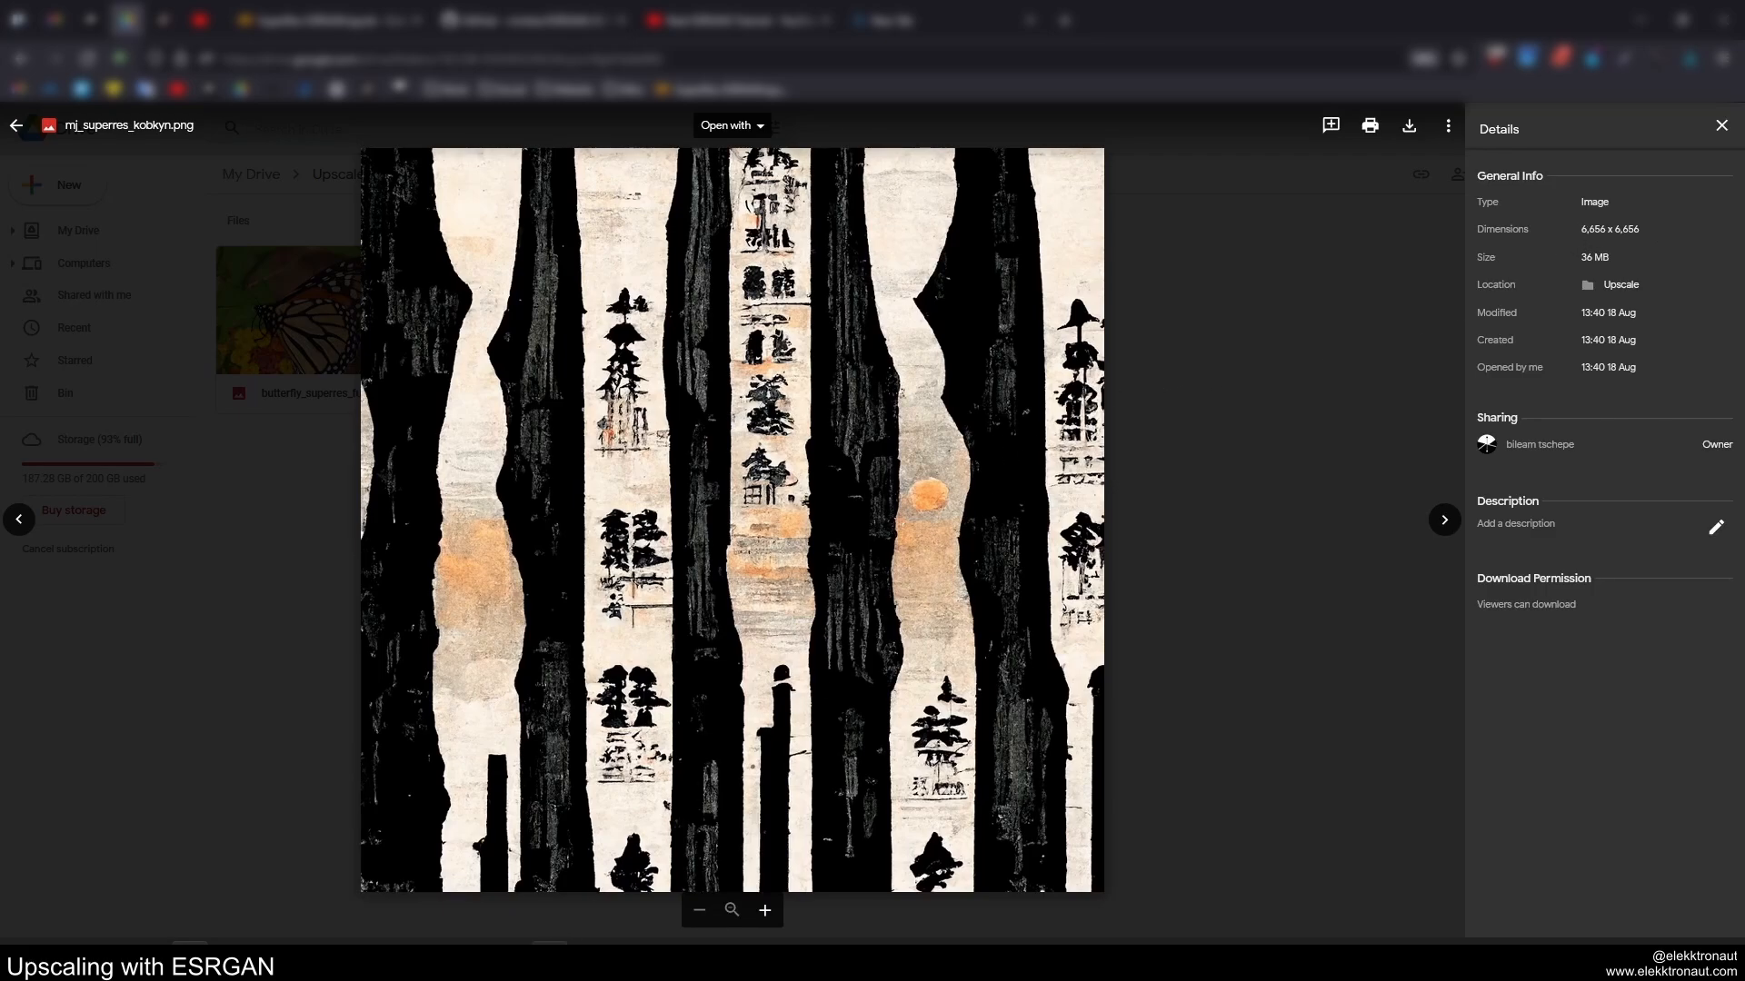
- Switch to the desktop image viewer and inspect the upscaled mj image's fine detail at close range and in full
click(549, 961)
scroll(684, 577, down, 10)
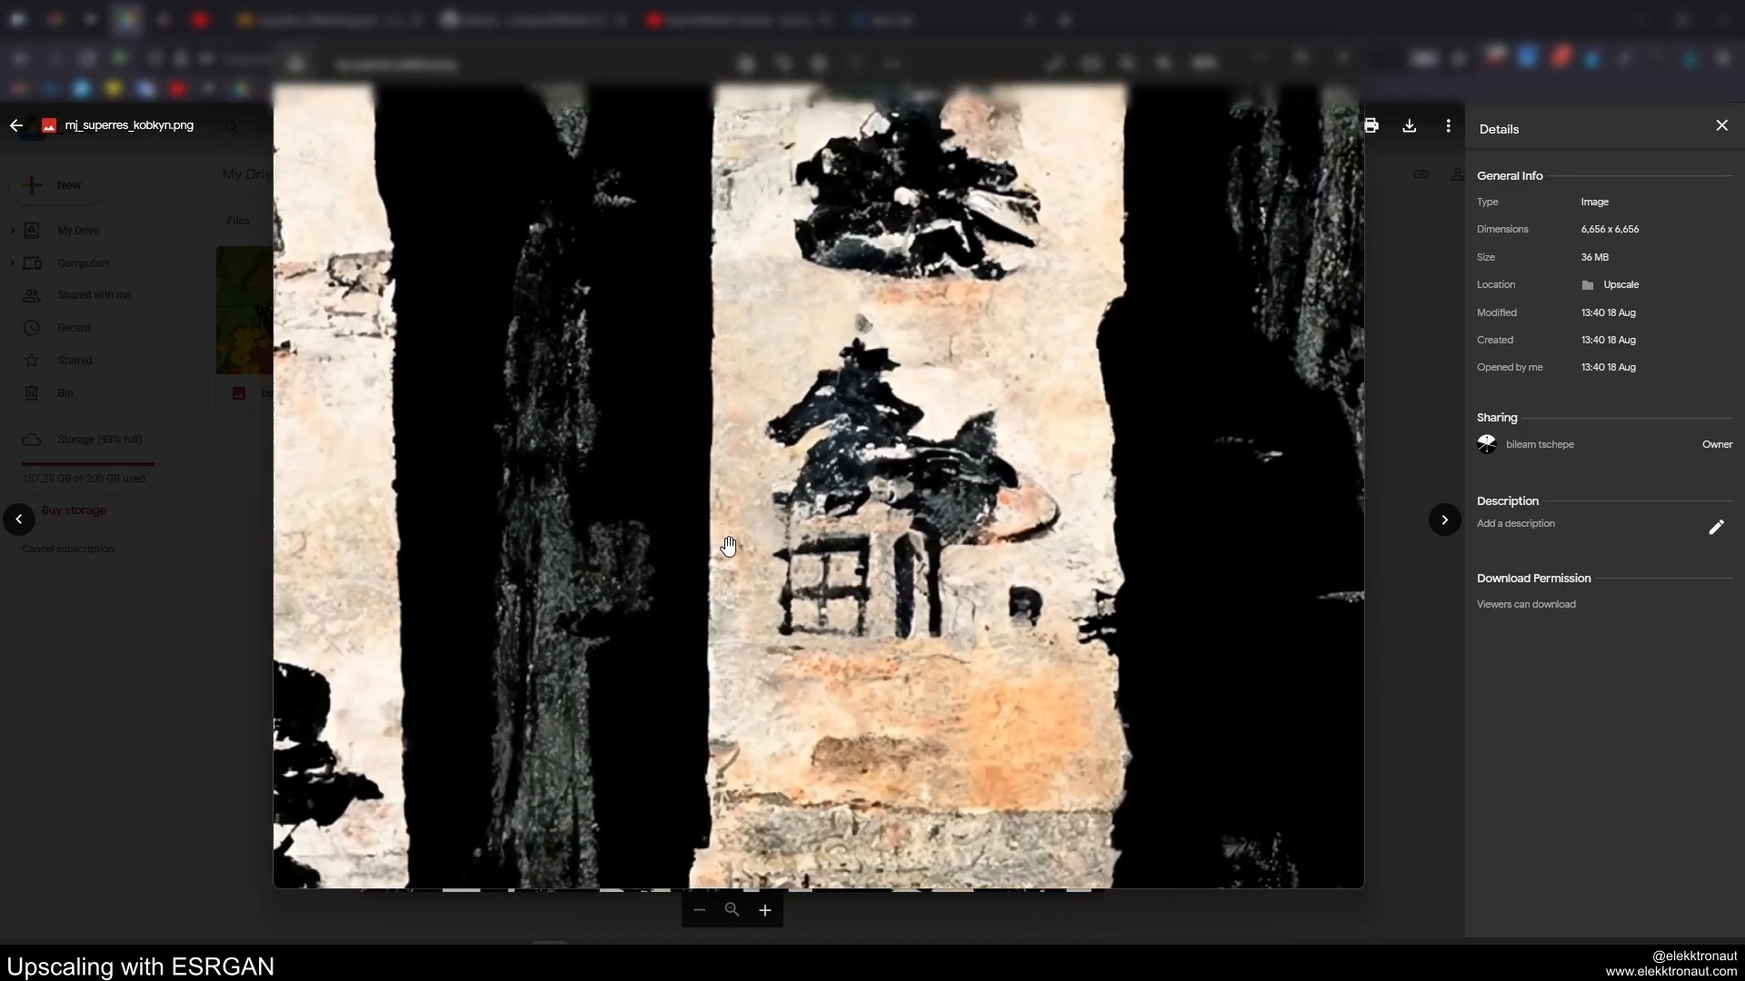
scroll(802, 423, up, 10)
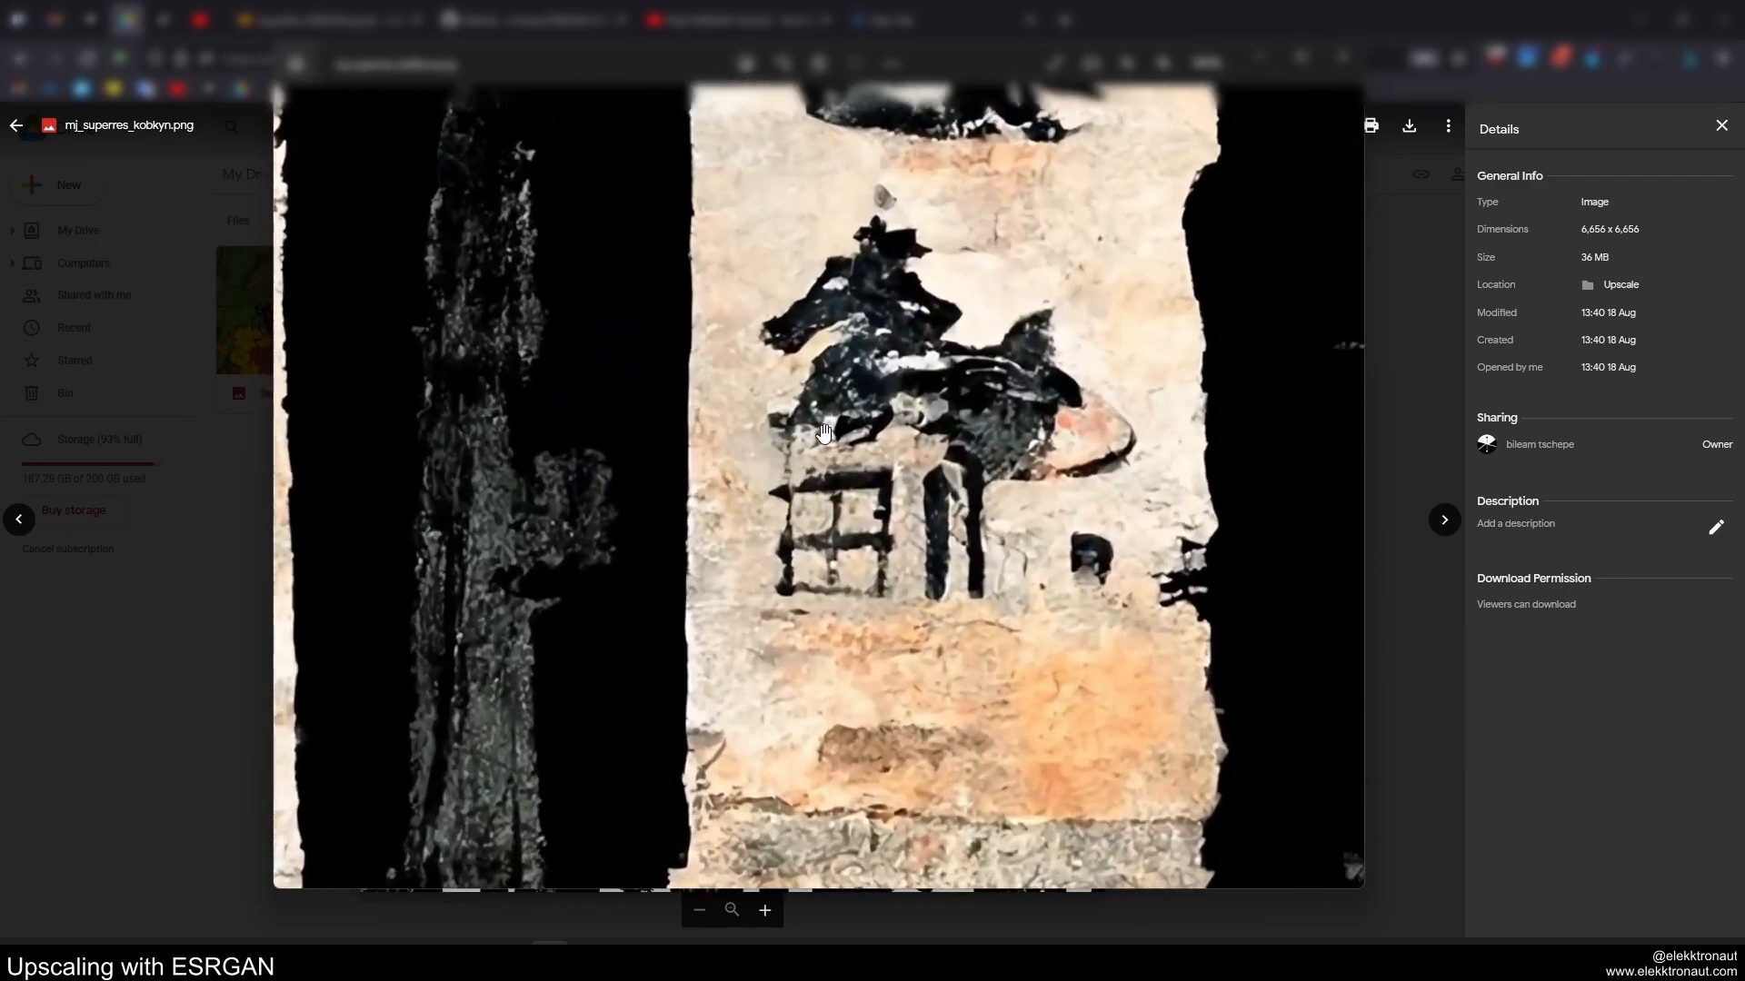
scroll(704, 341, up, 6)
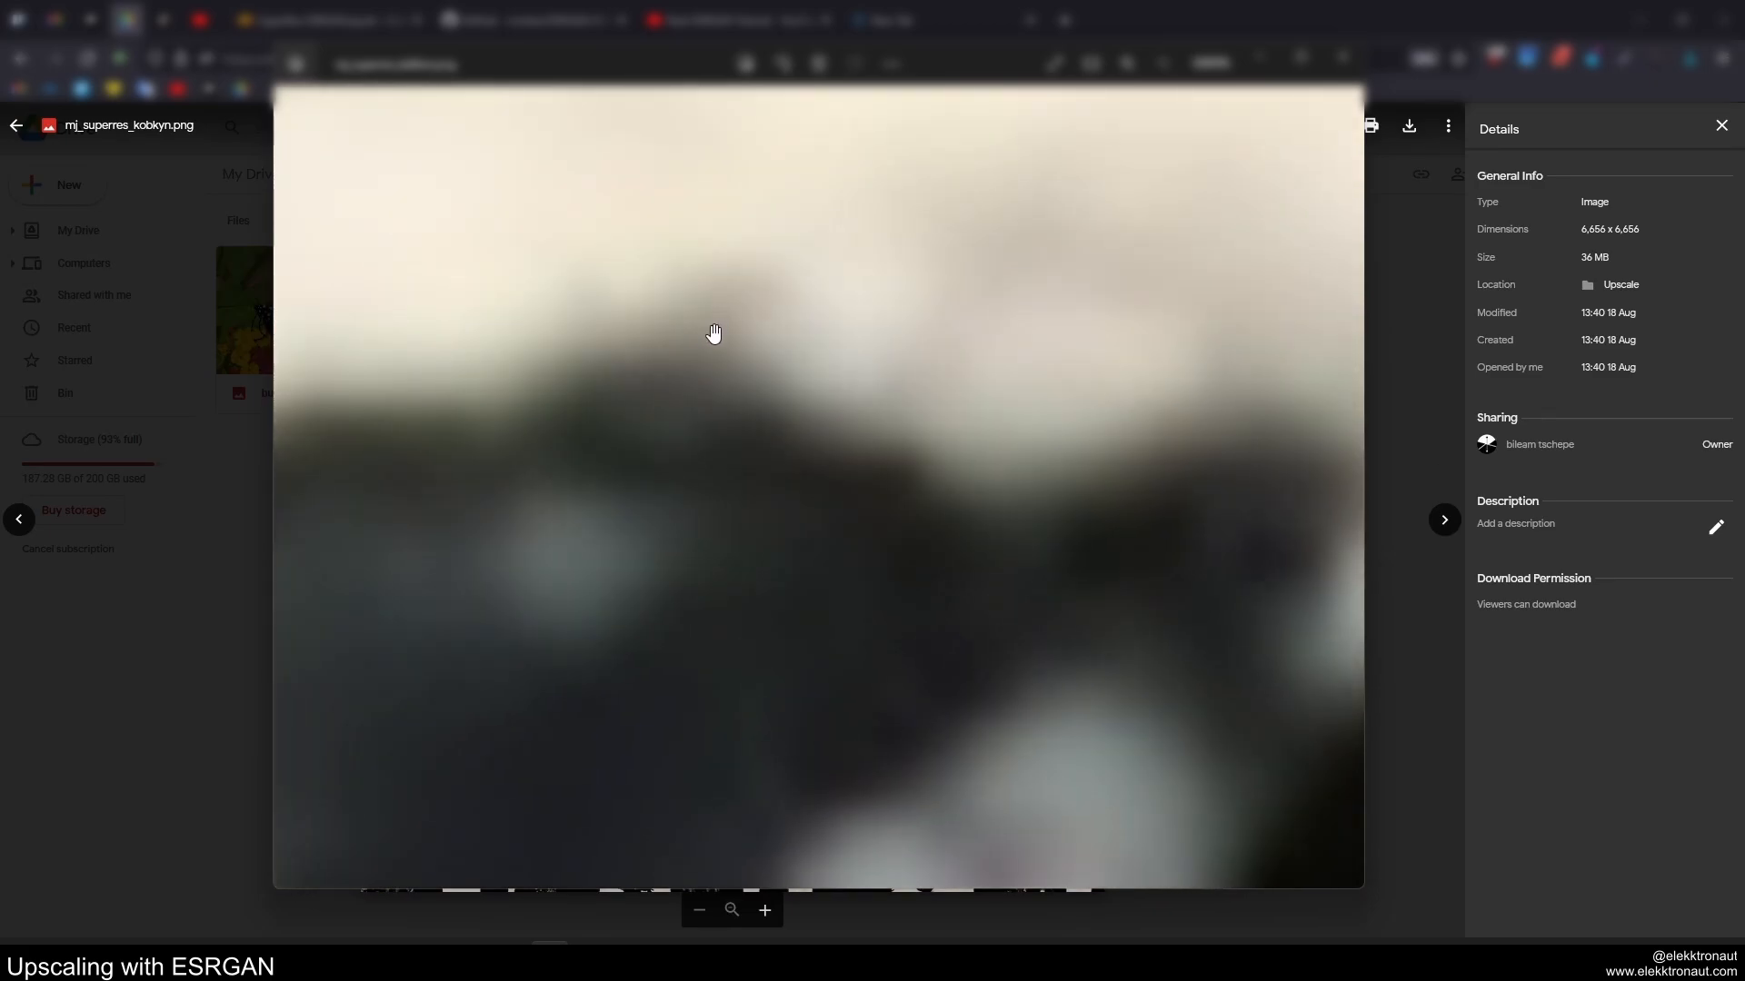
scroll(713, 335, down, 10)
scroll(700, 311, down, 8)
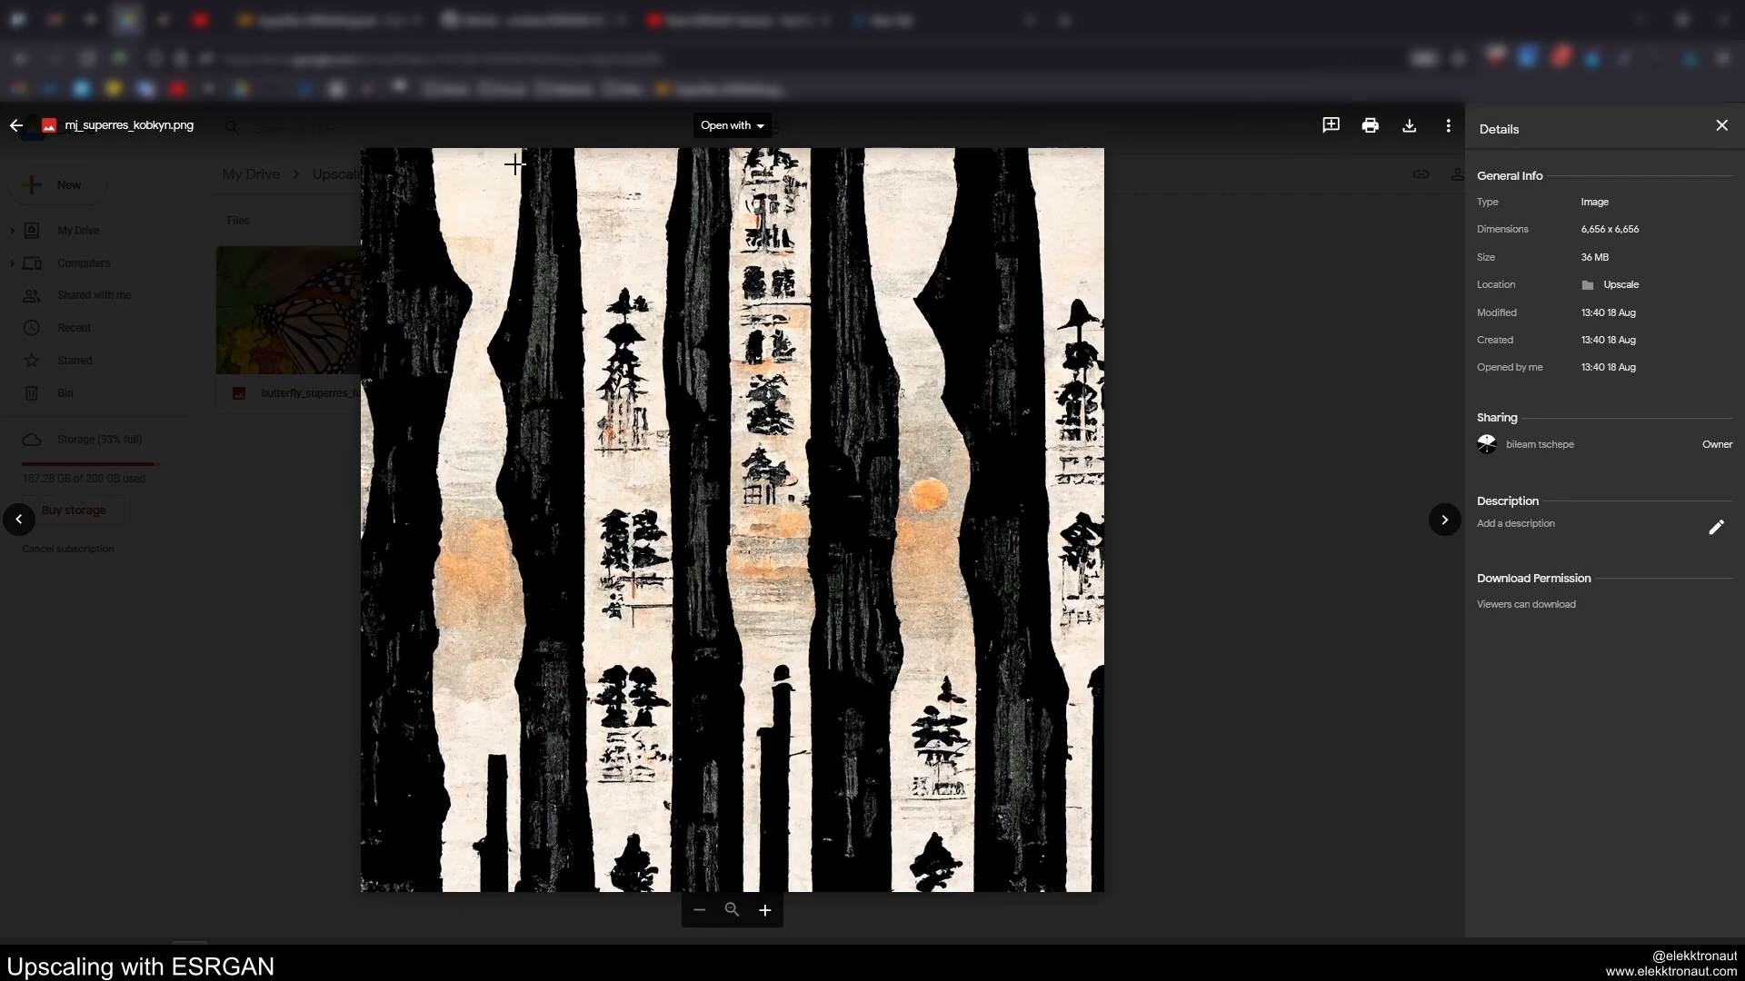
- Return to the Colab notebook and review the Upscale cell's output, advanced settings and image path
click(319, 20)
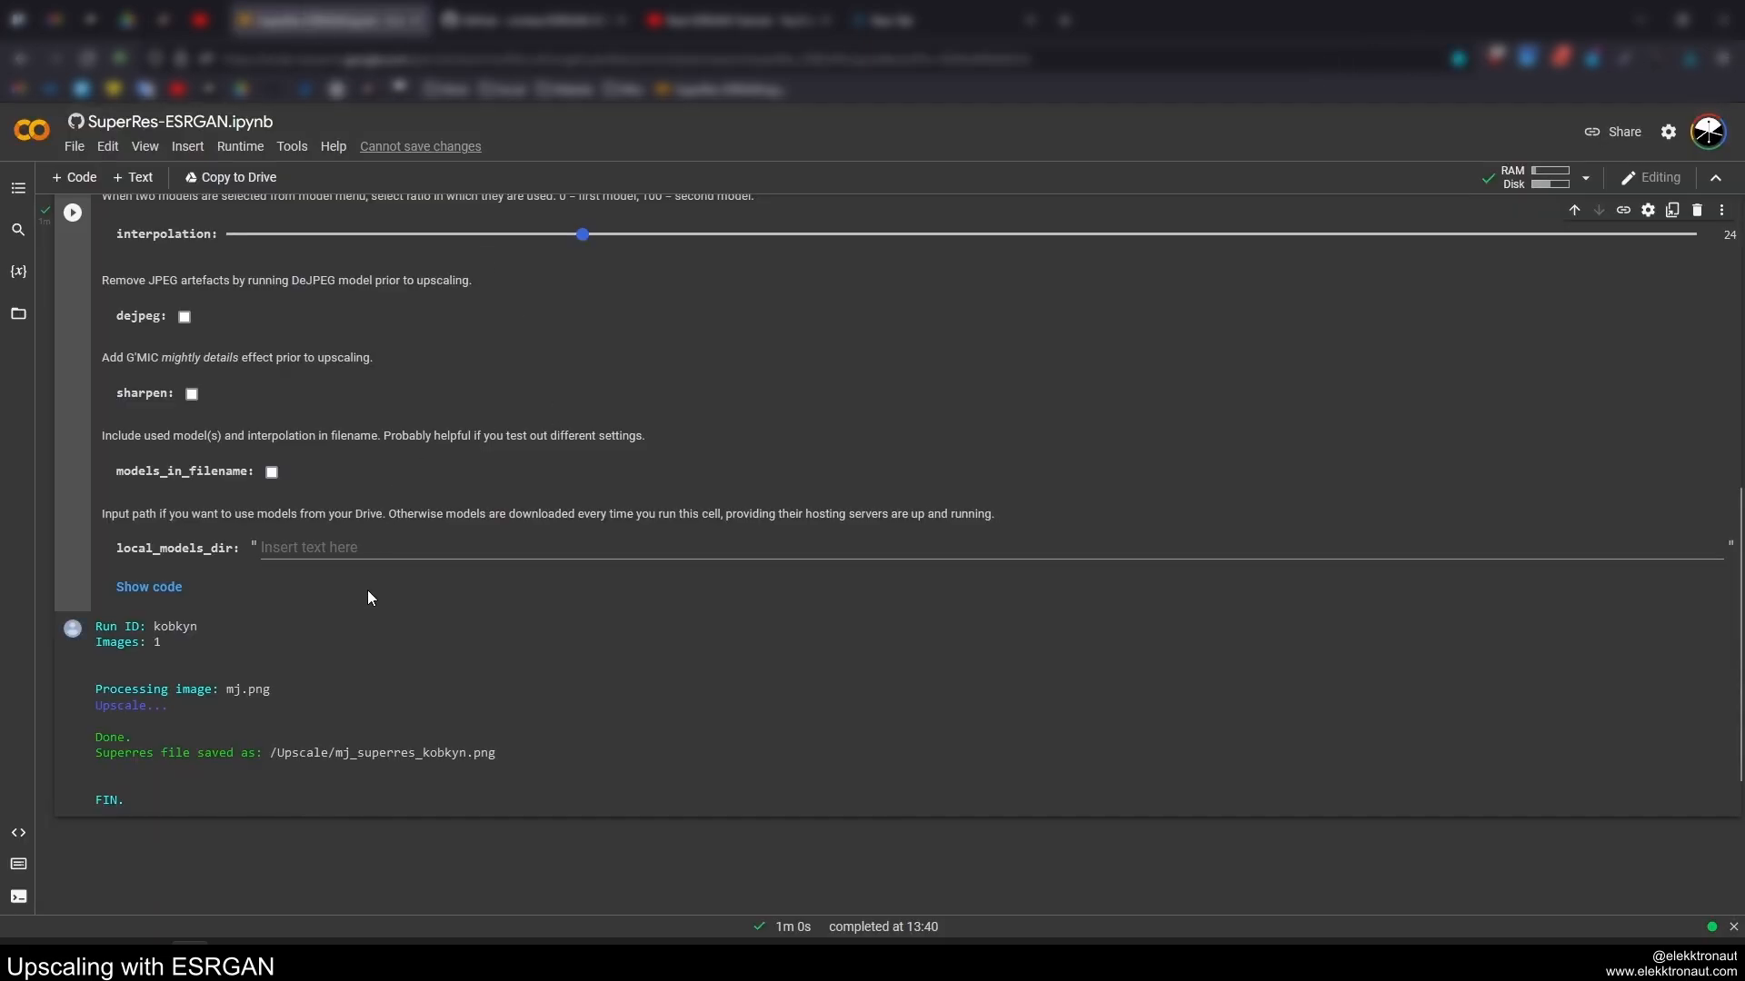
scroll(368, 597, up, 1)
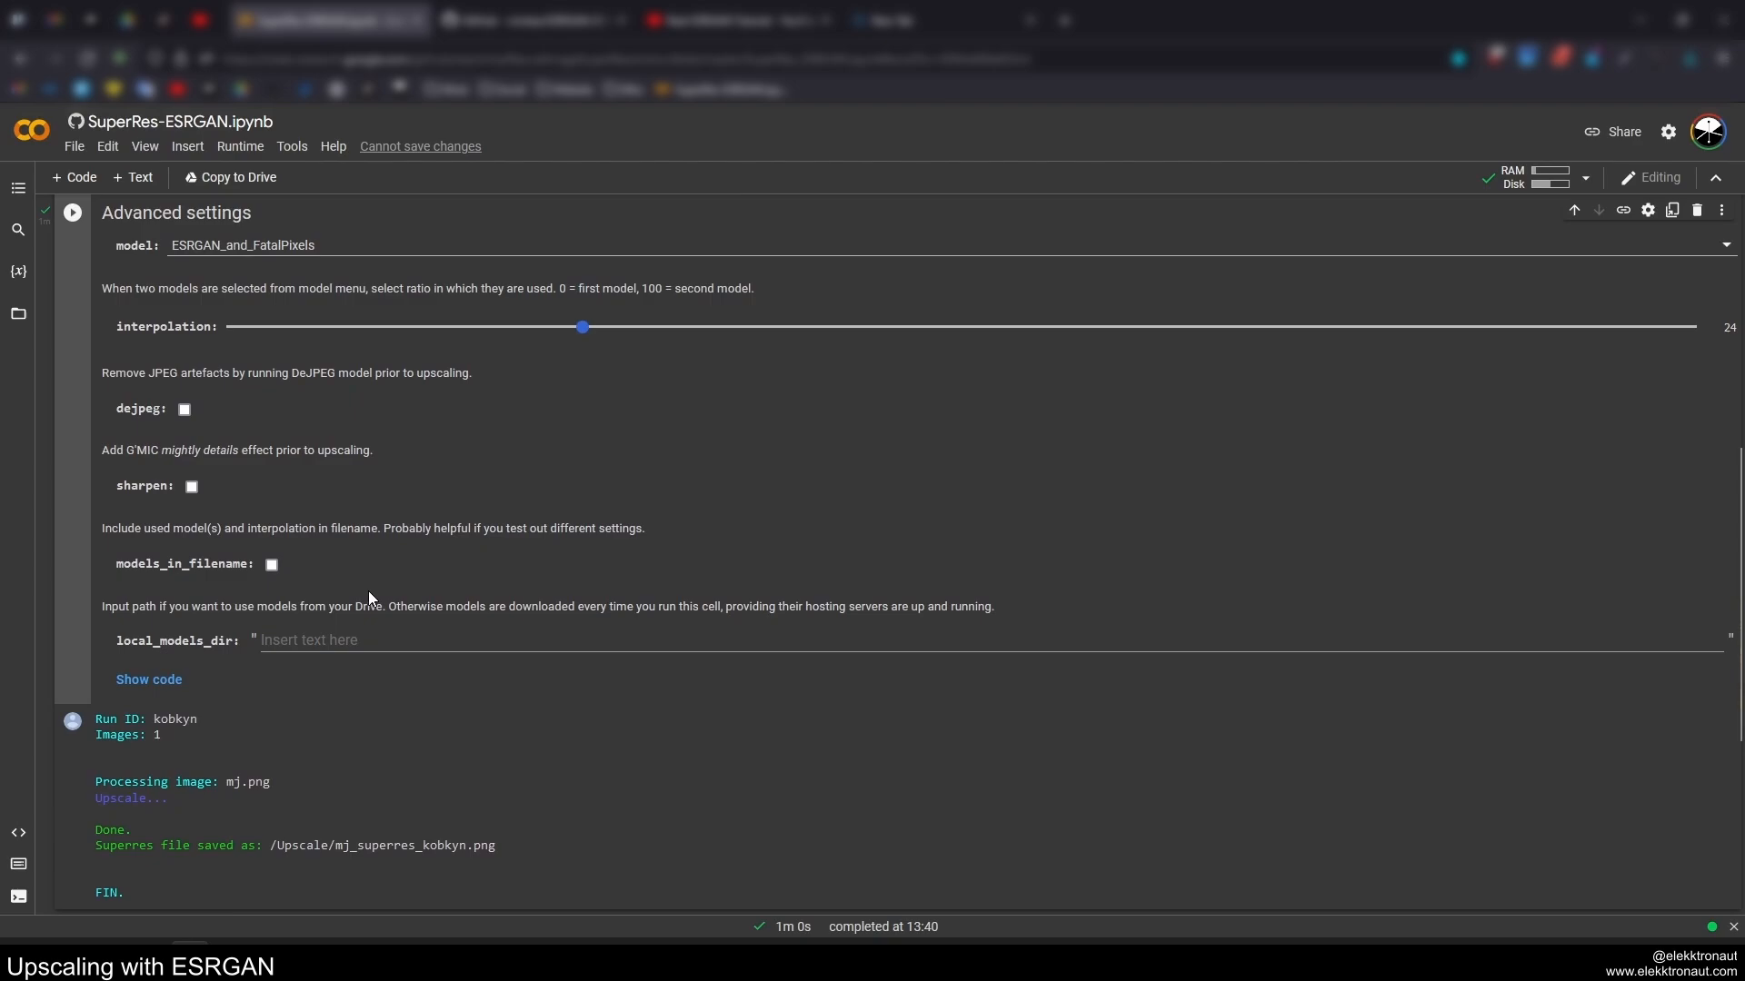
scroll(368, 597, up, 2)
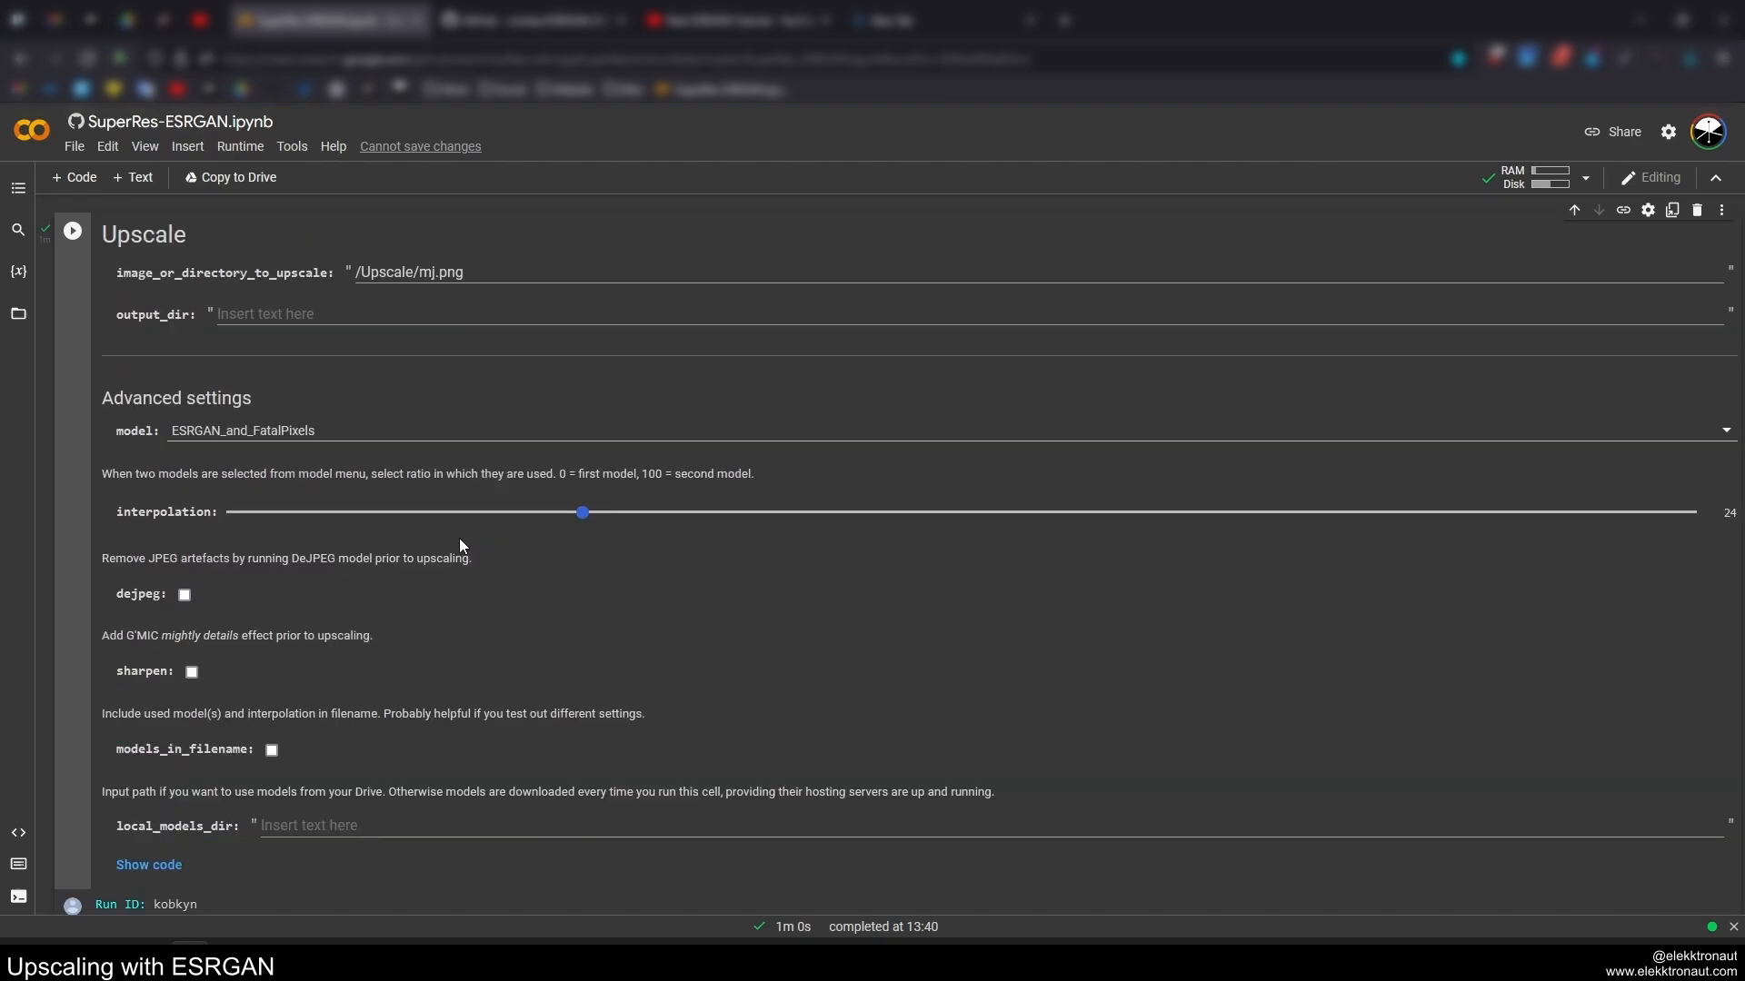